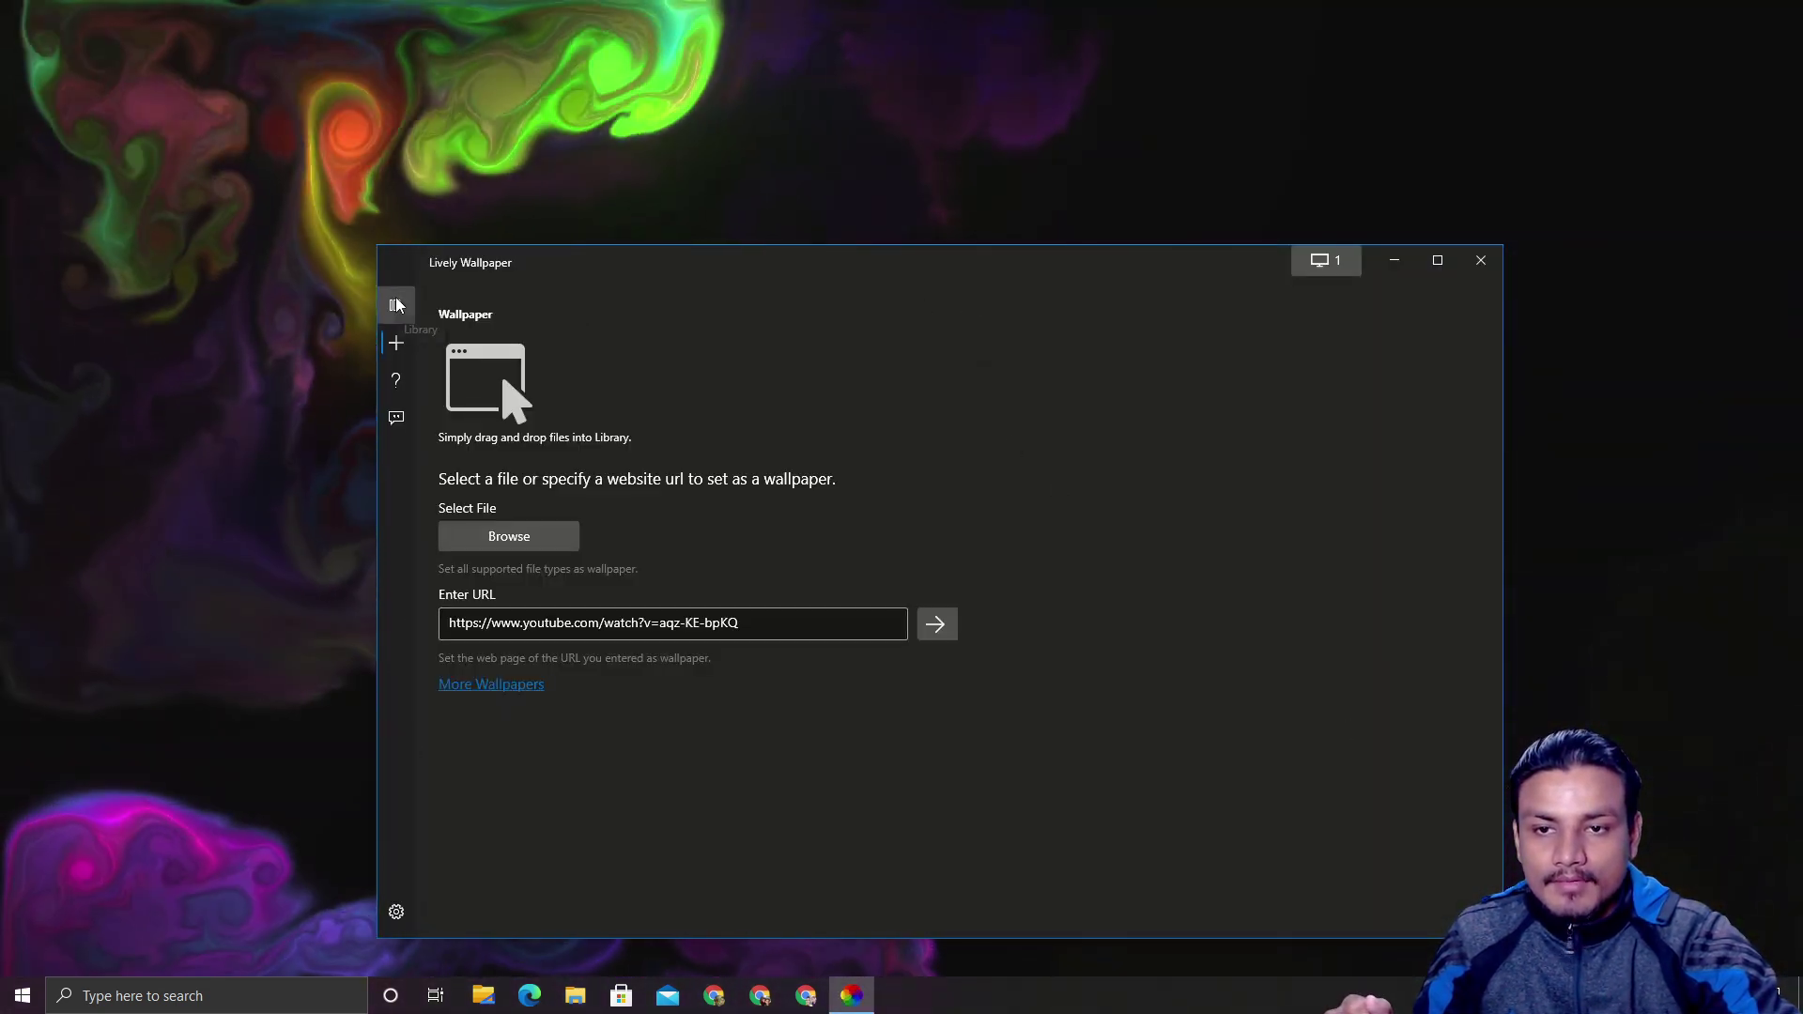
# Go back to the wallpaper library and briefly minimise Lively to watch the Fluids v2 animation
pyautogui.moveTo(1089, 271); pyautogui.dragTo(986, 133)
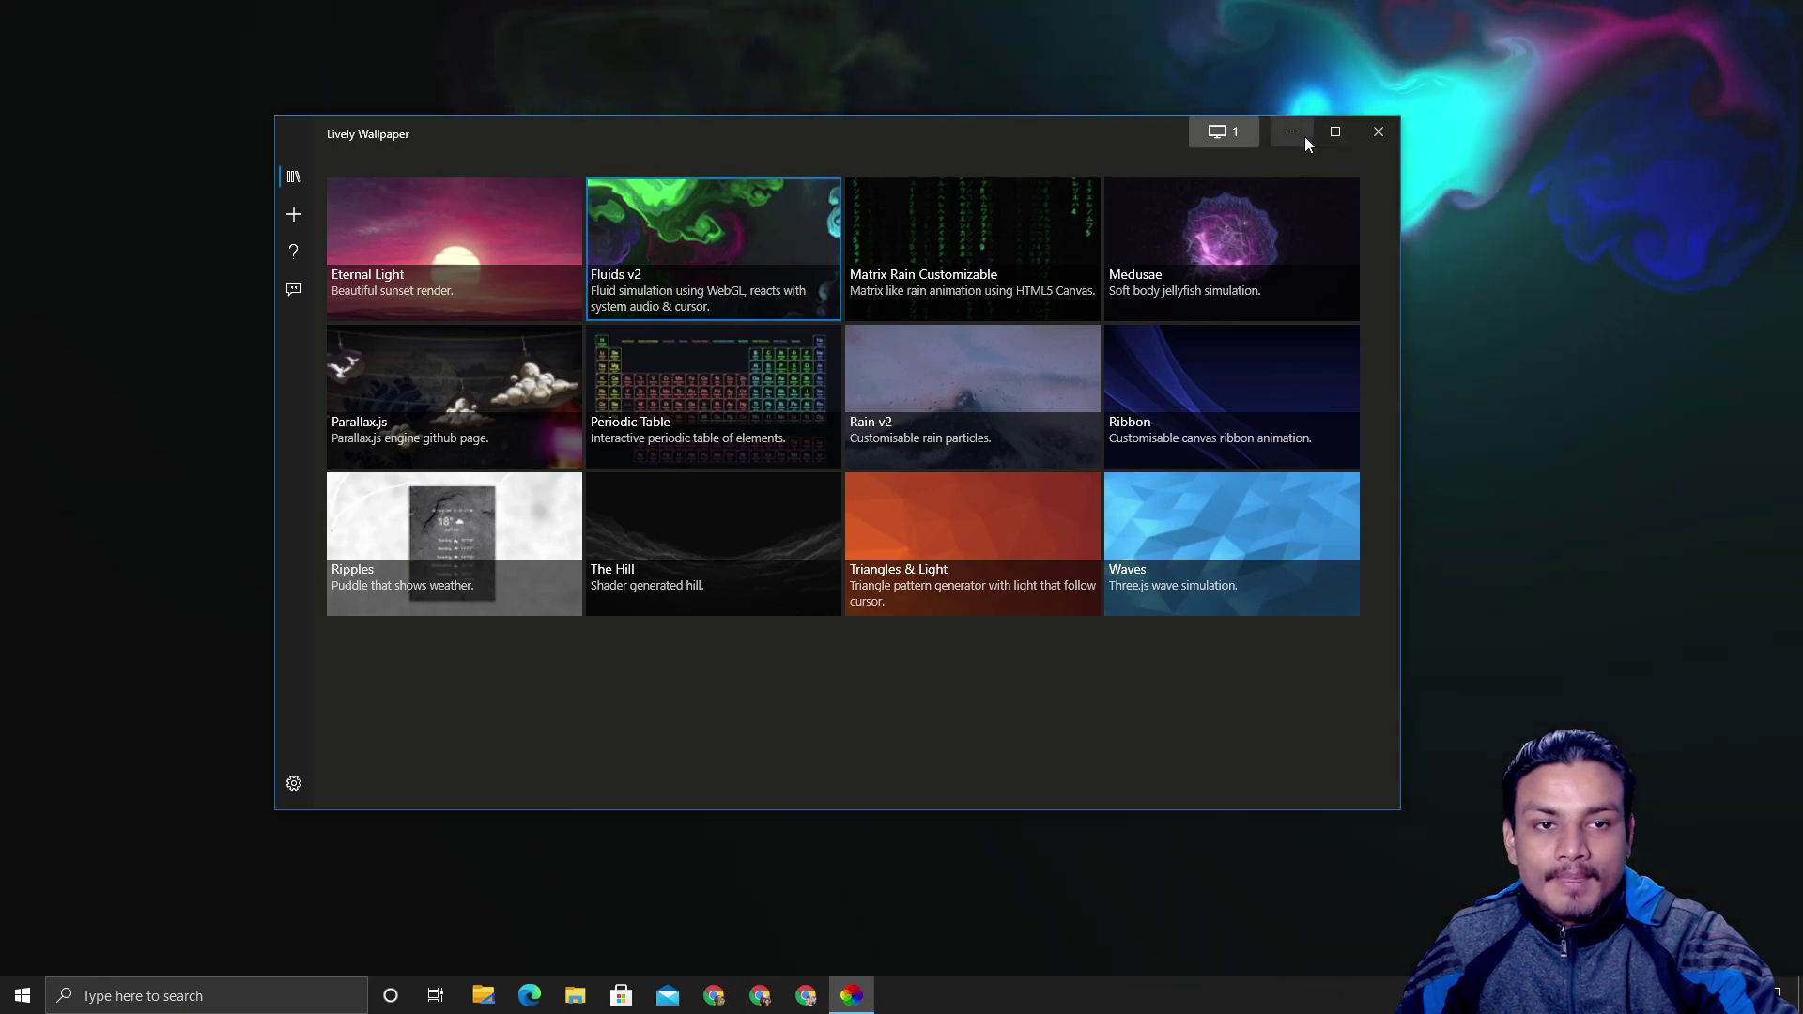
pyautogui.click(1292, 131)
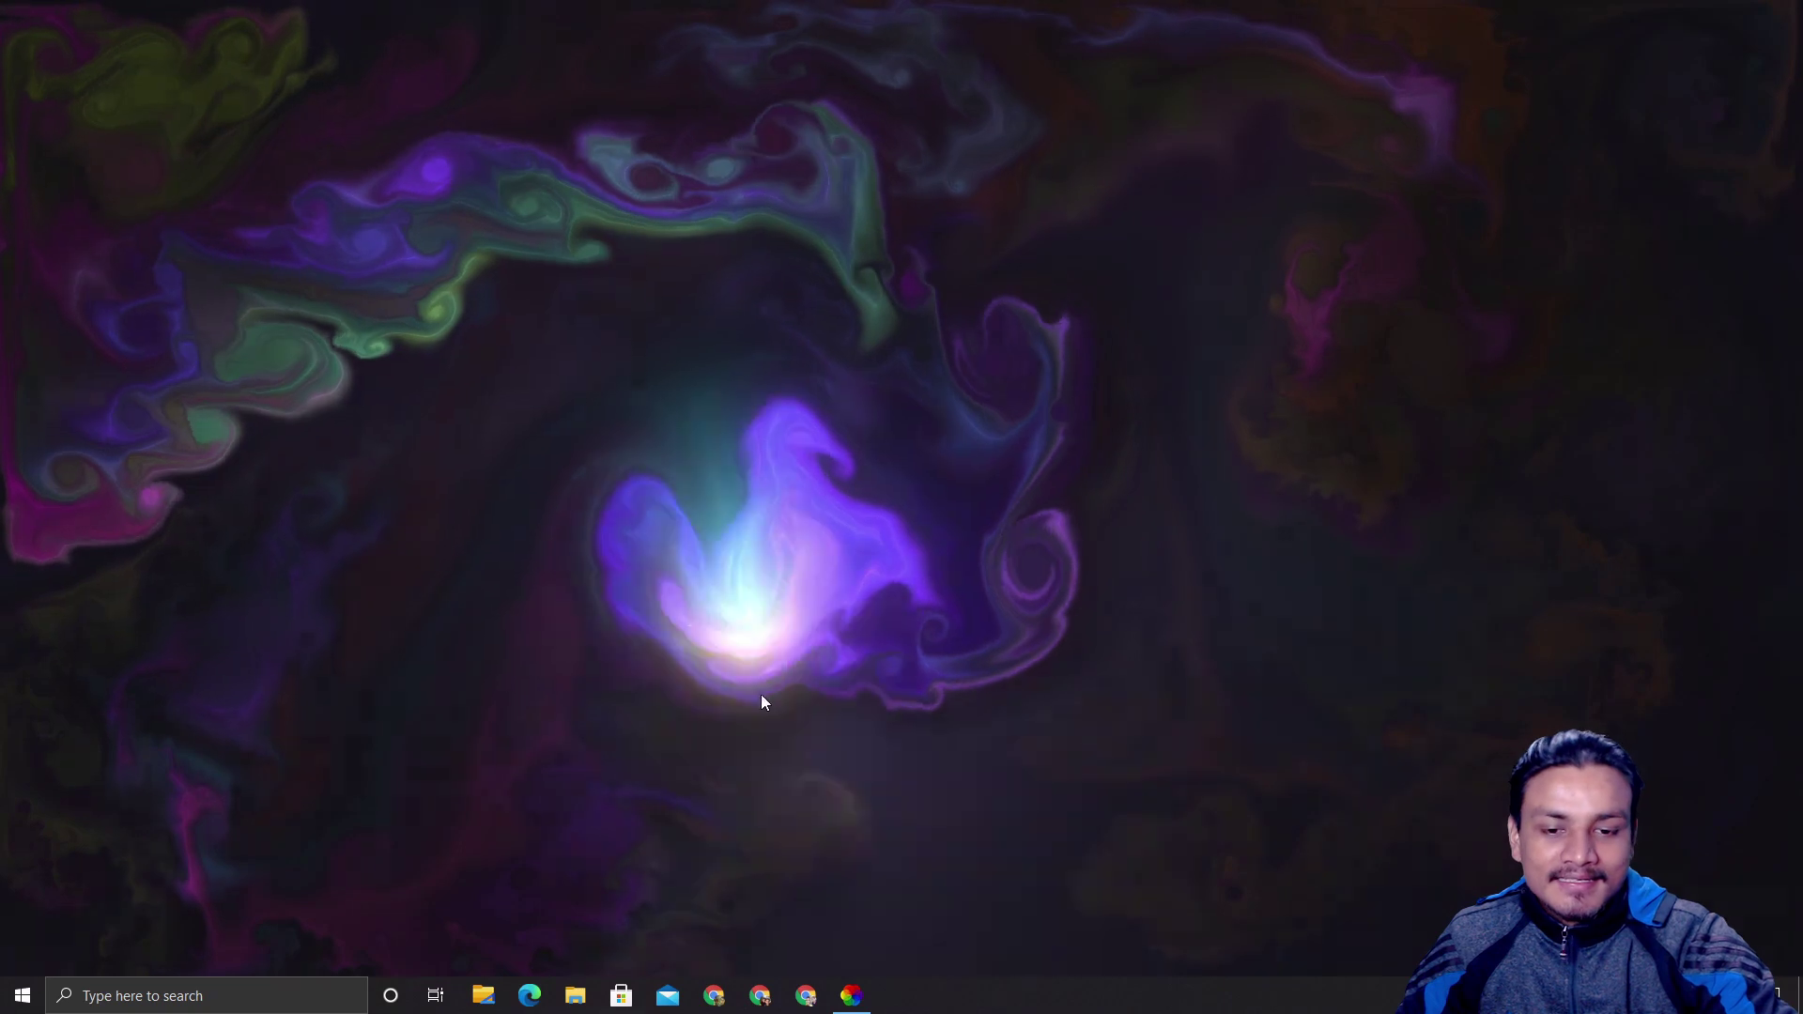
pyautogui.click(851, 995)
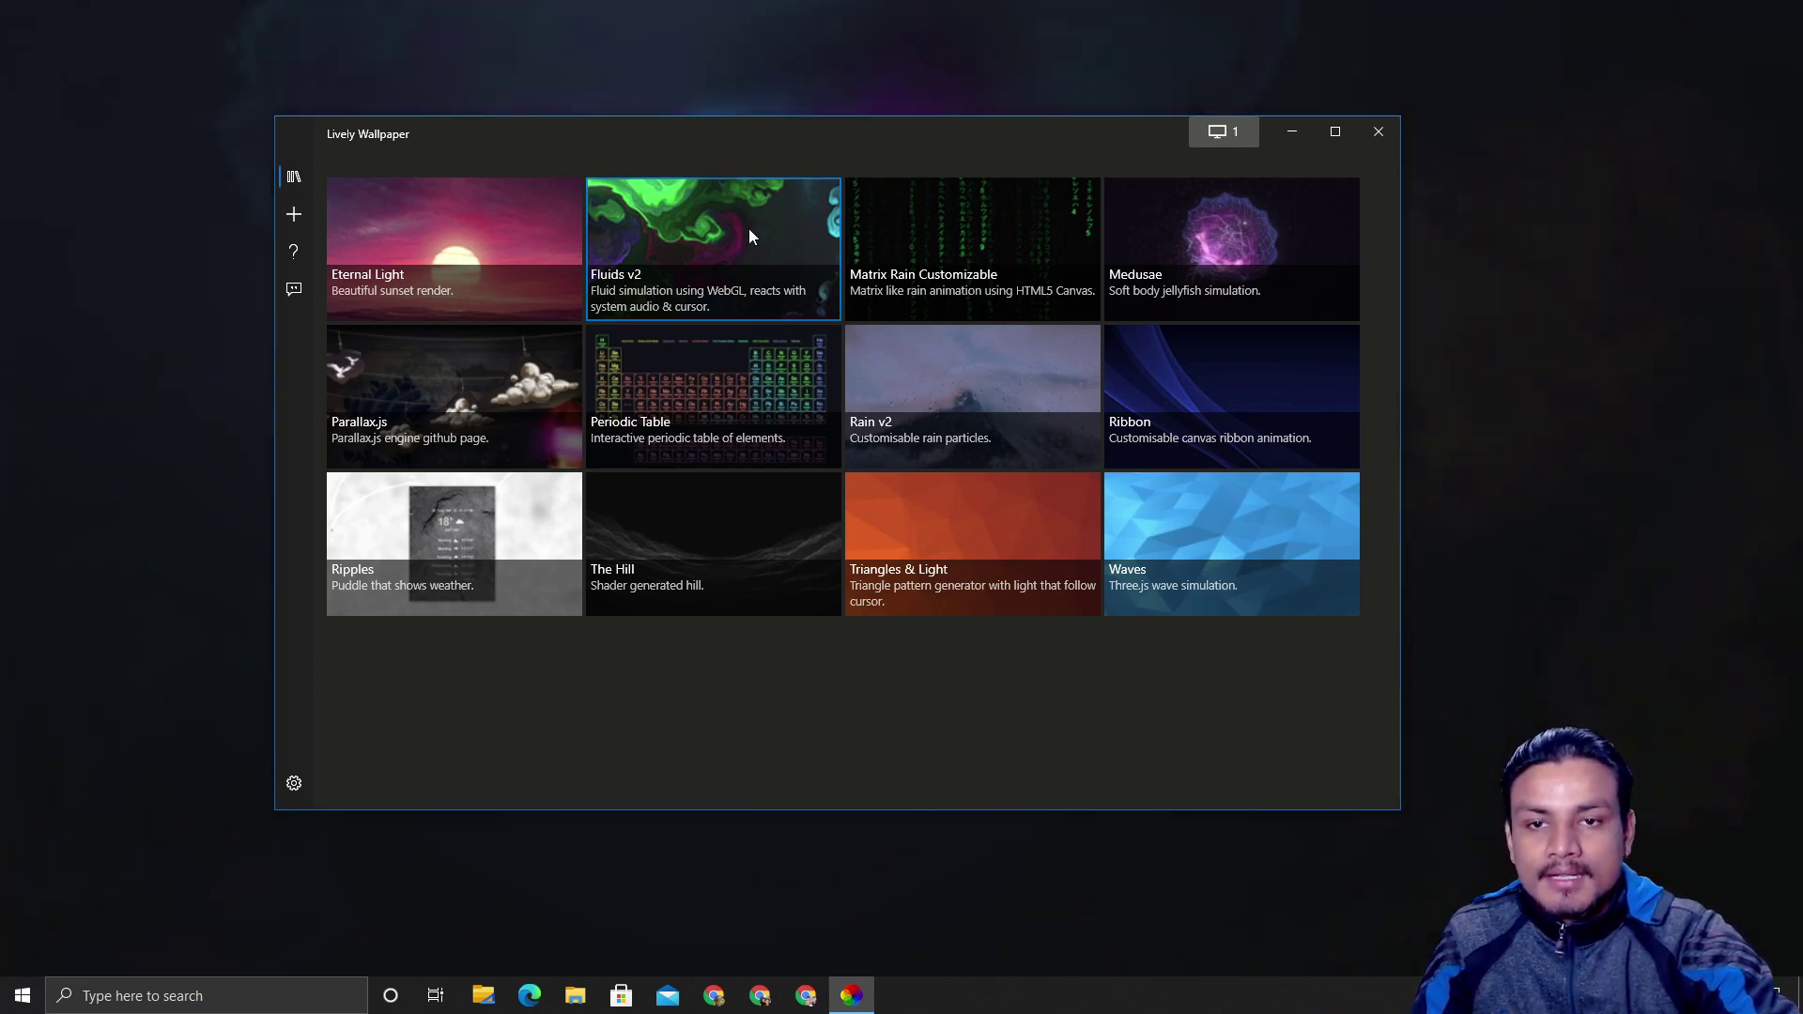
# Open the Fluids v2 Customise Wallpaper settings and enable Random Splats
pyautogui.rightClick(648, 235)
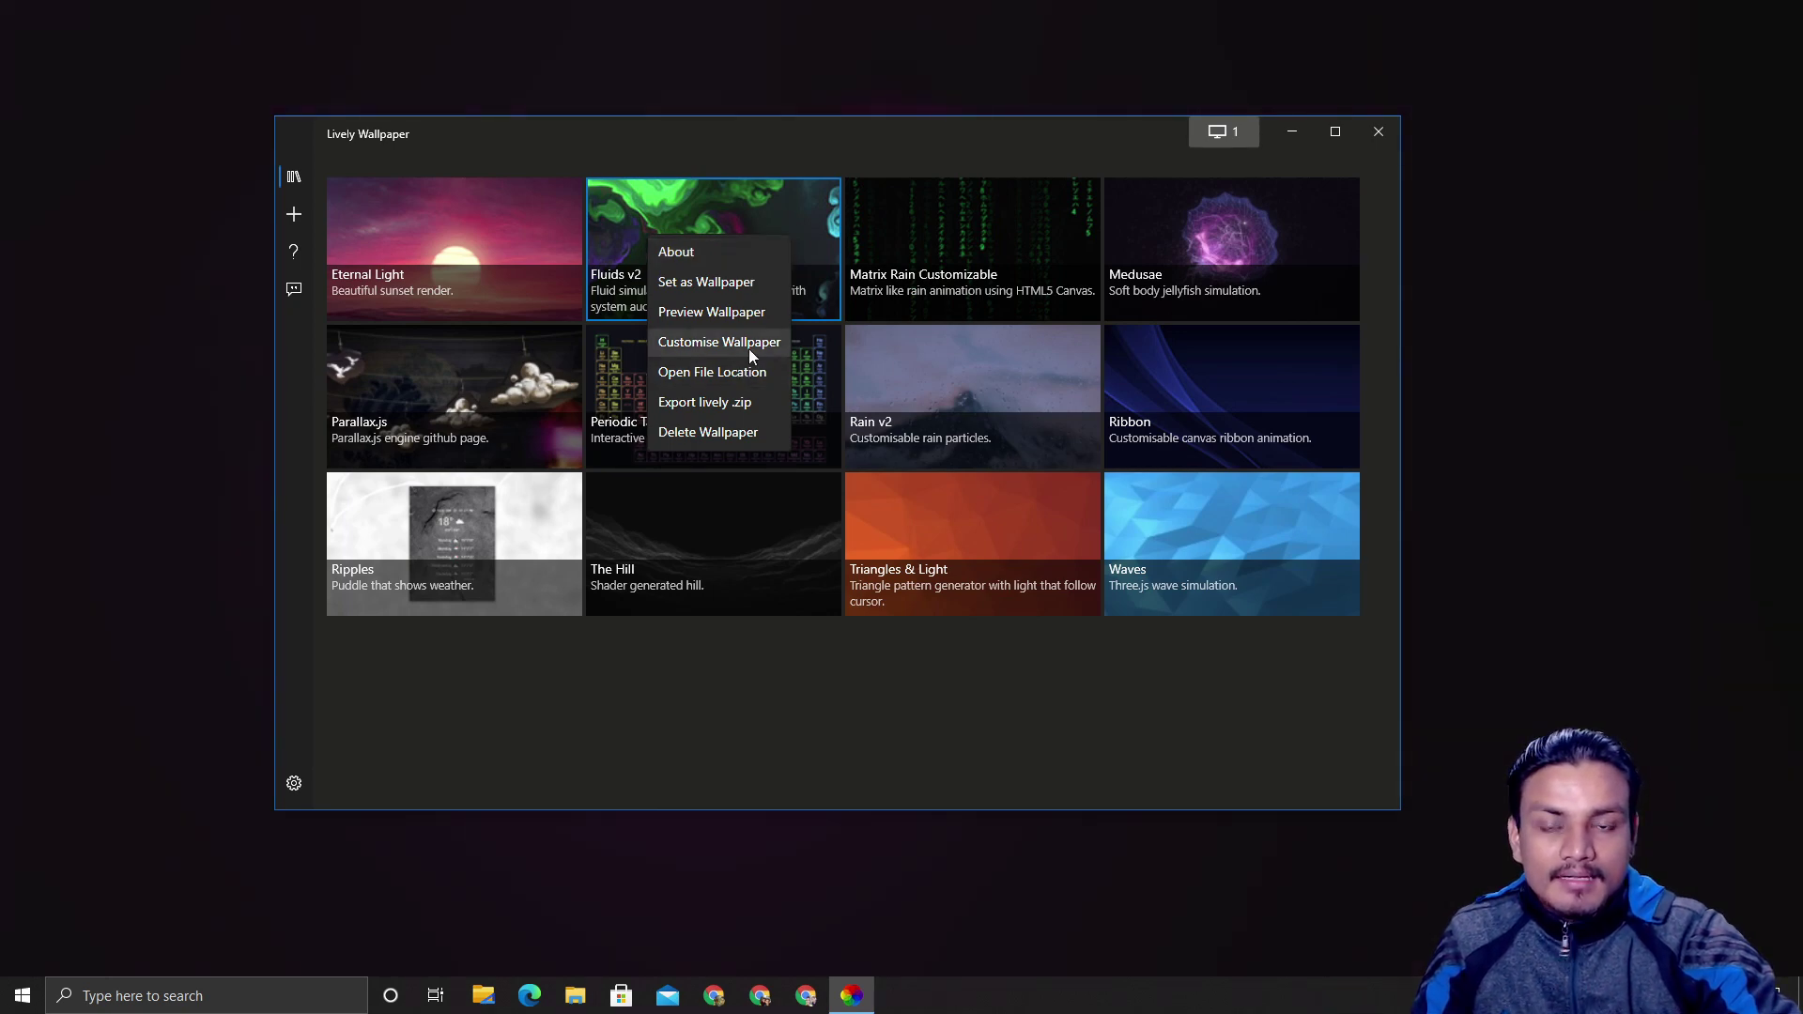
pyautogui.rightClick(755, 221)
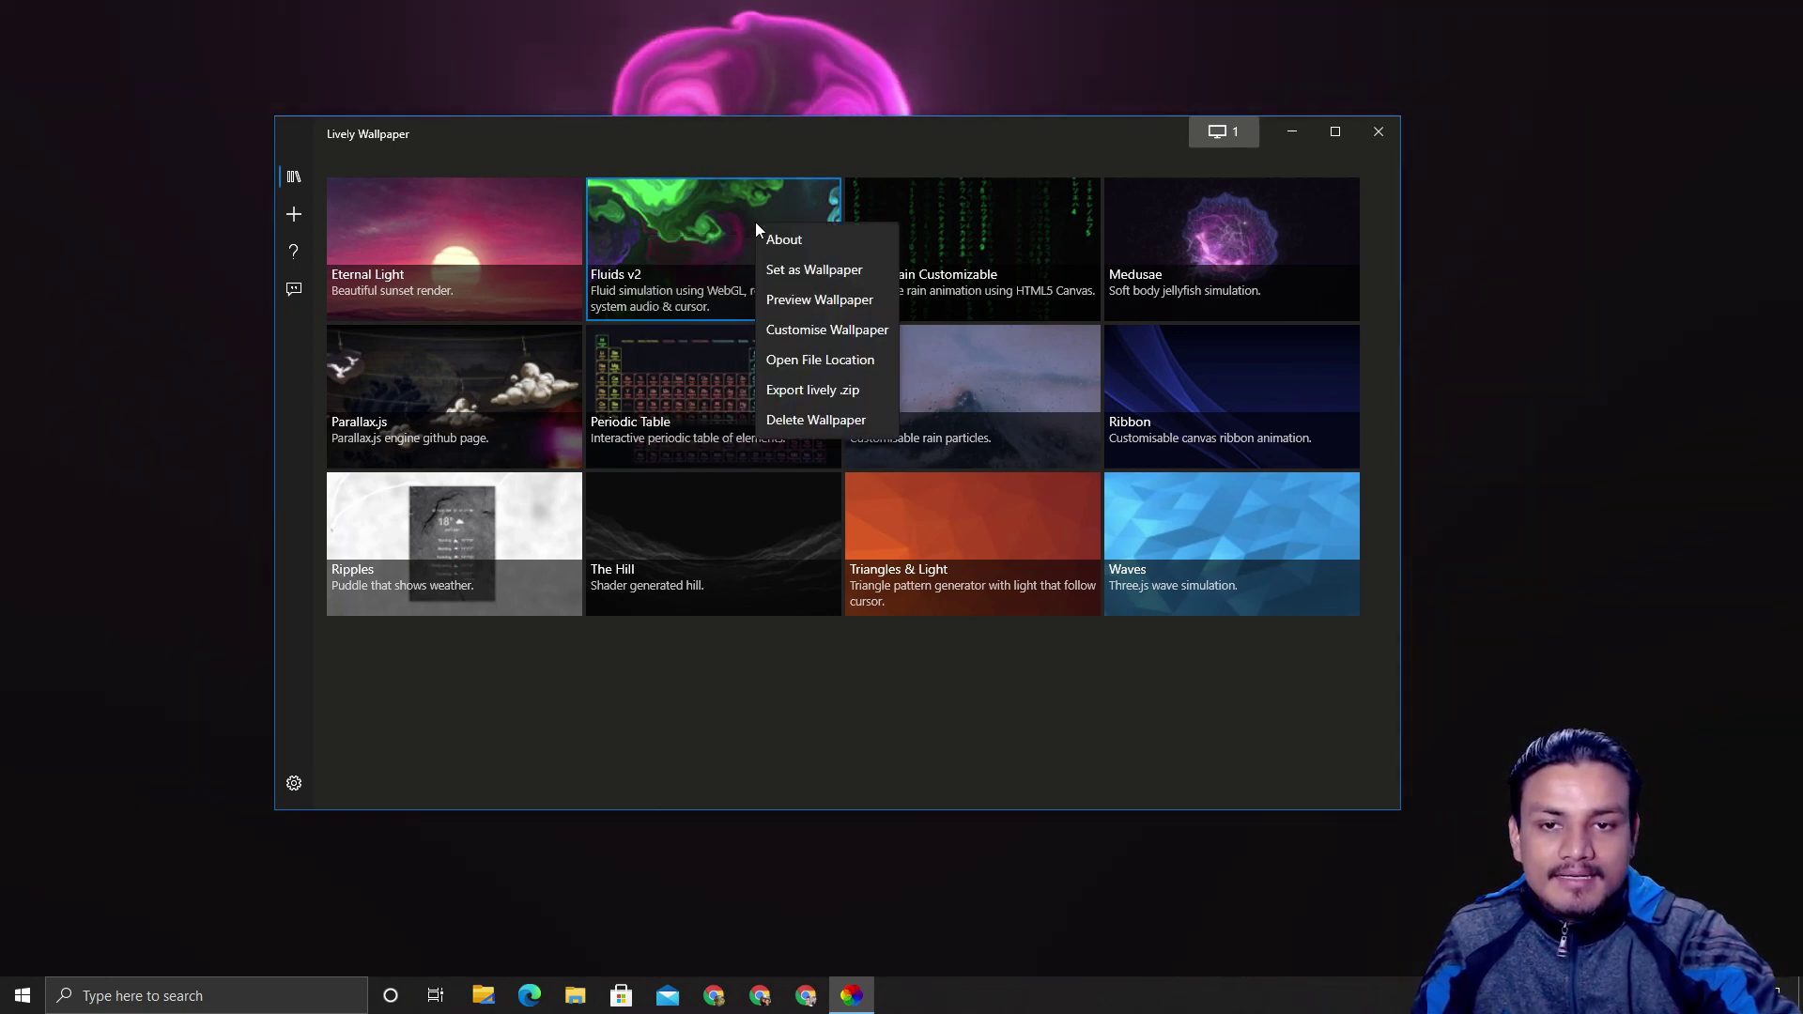
pyautogui.click(831, 335)
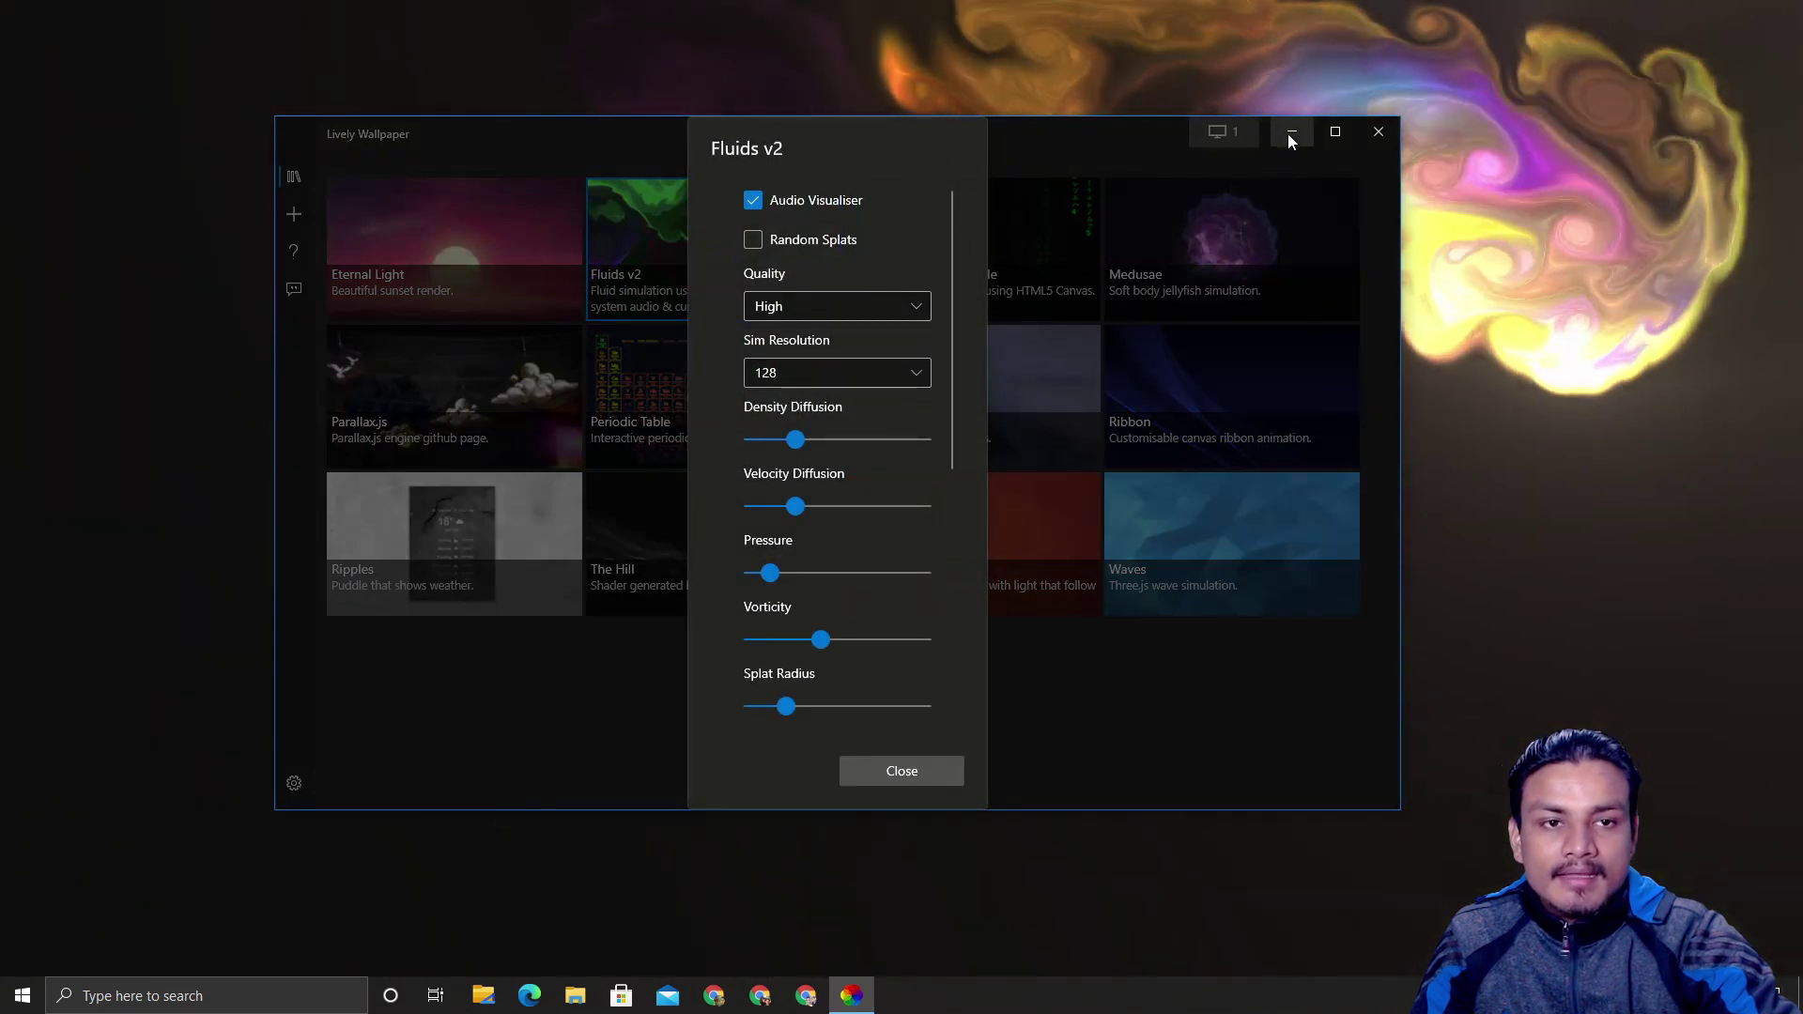
pyautogui.click(1291, 132)
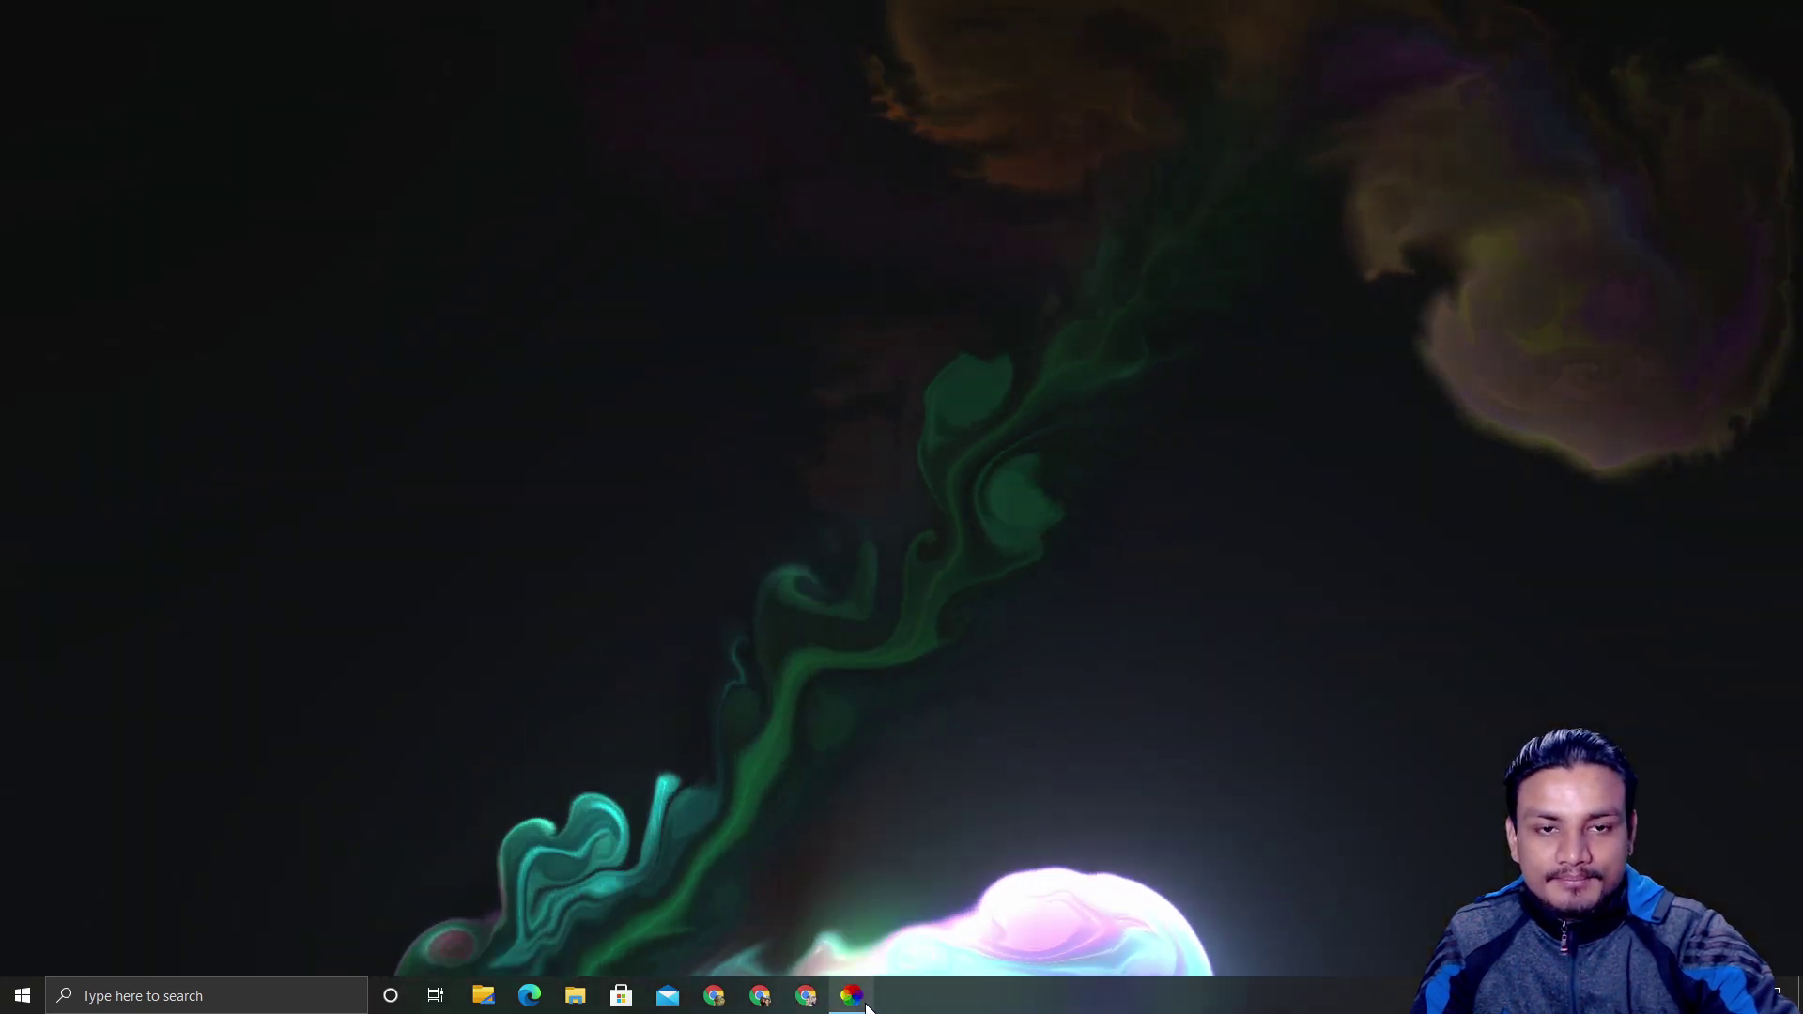
pyautogui.click(850, 995)
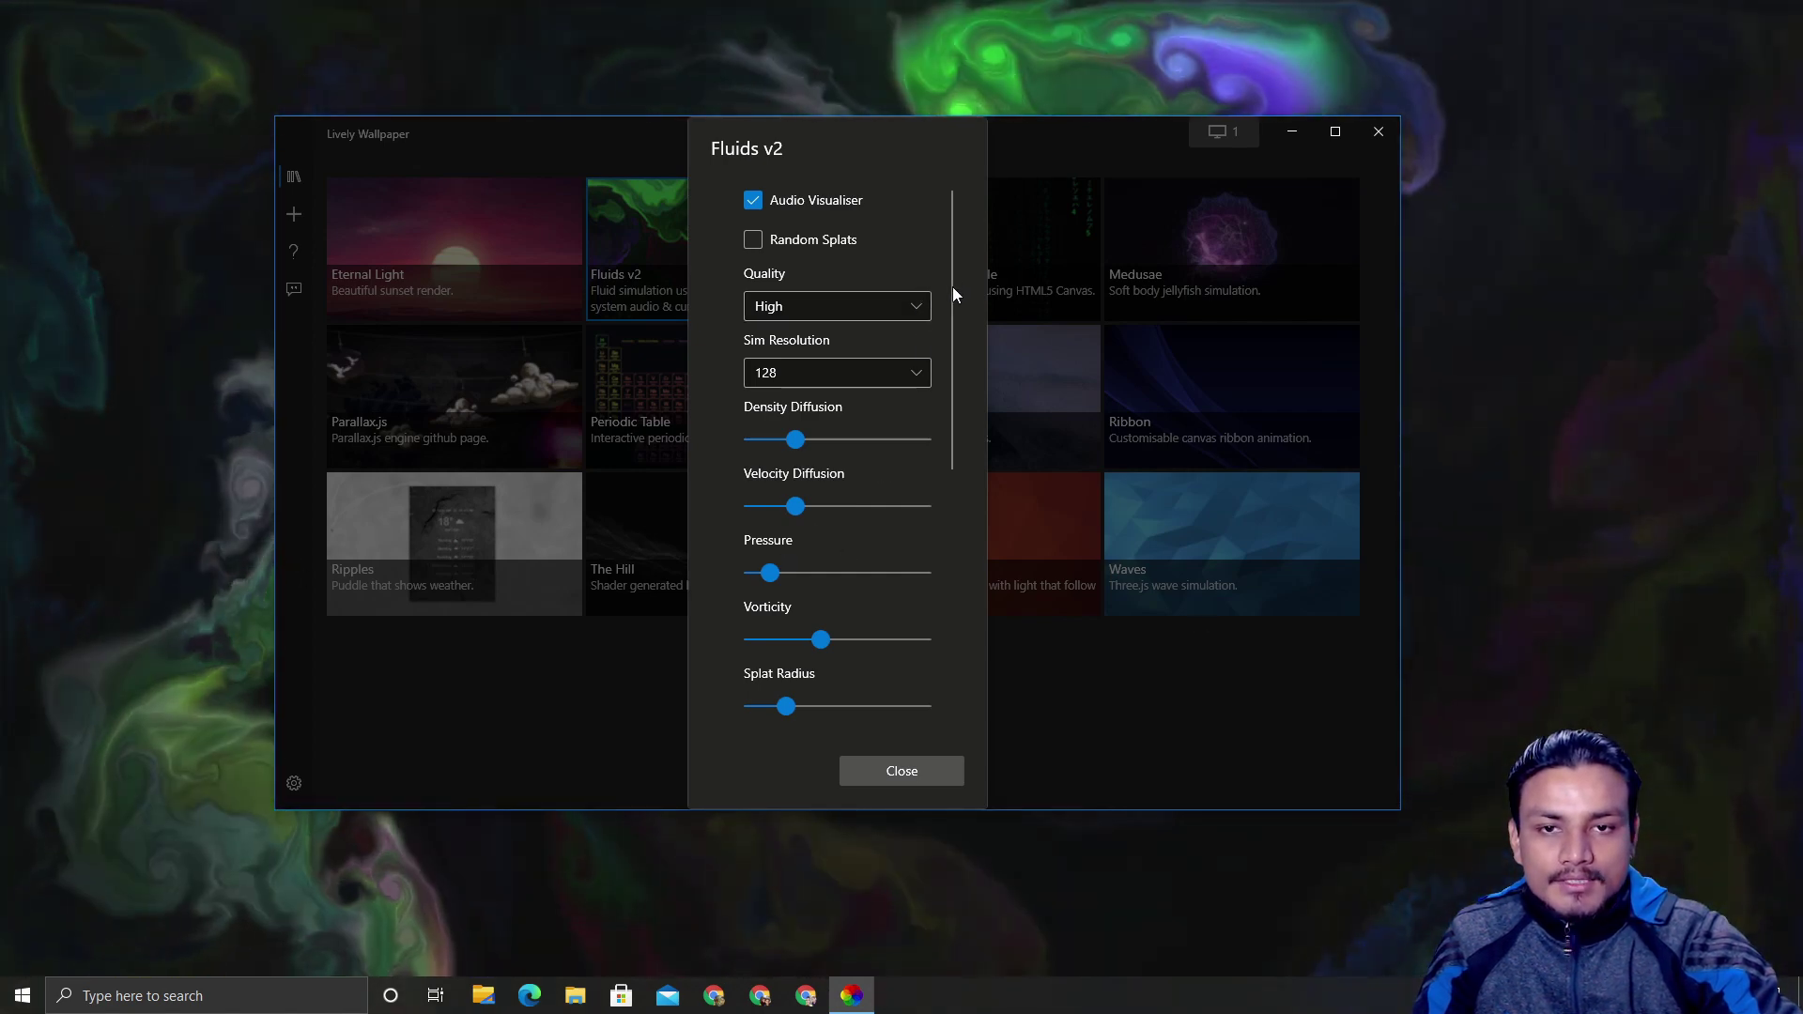
pyautogui.click(752, 241)
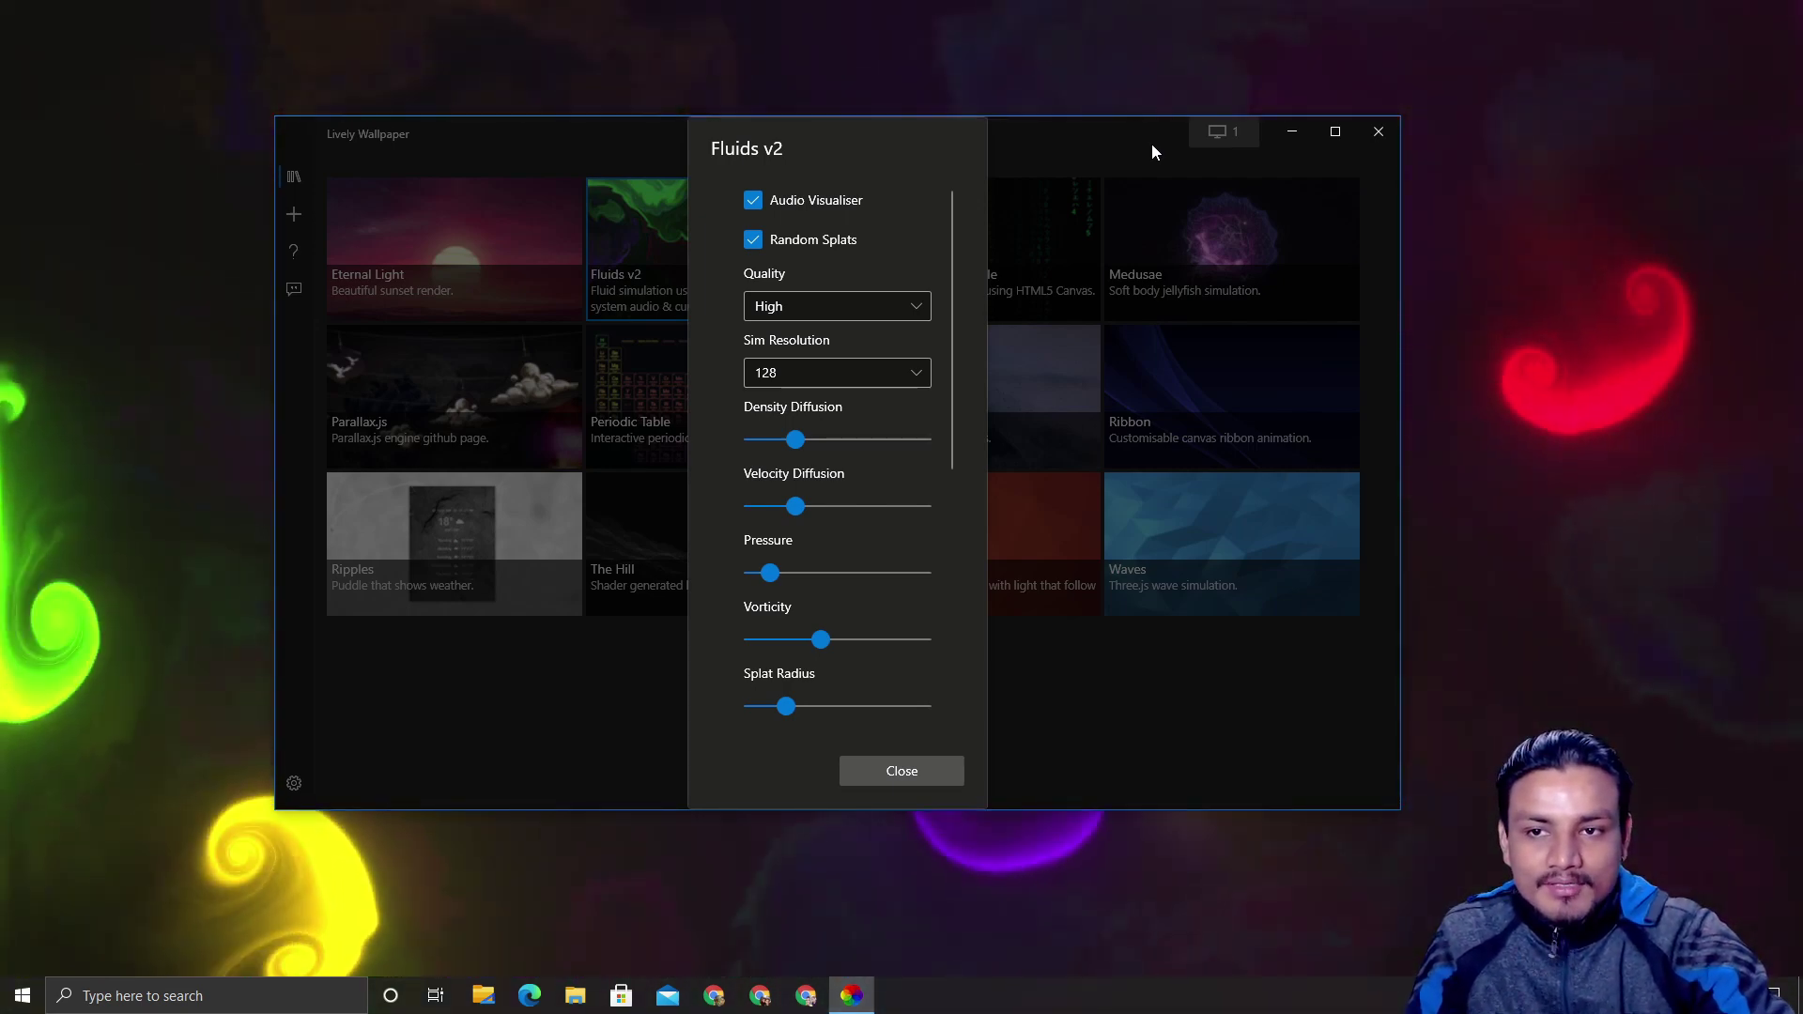
# Turn Random Splats off and scroll down to the Bloom option
pyautogui.click(836, 240)
pyautogui.scroll(-4, 954, 346)
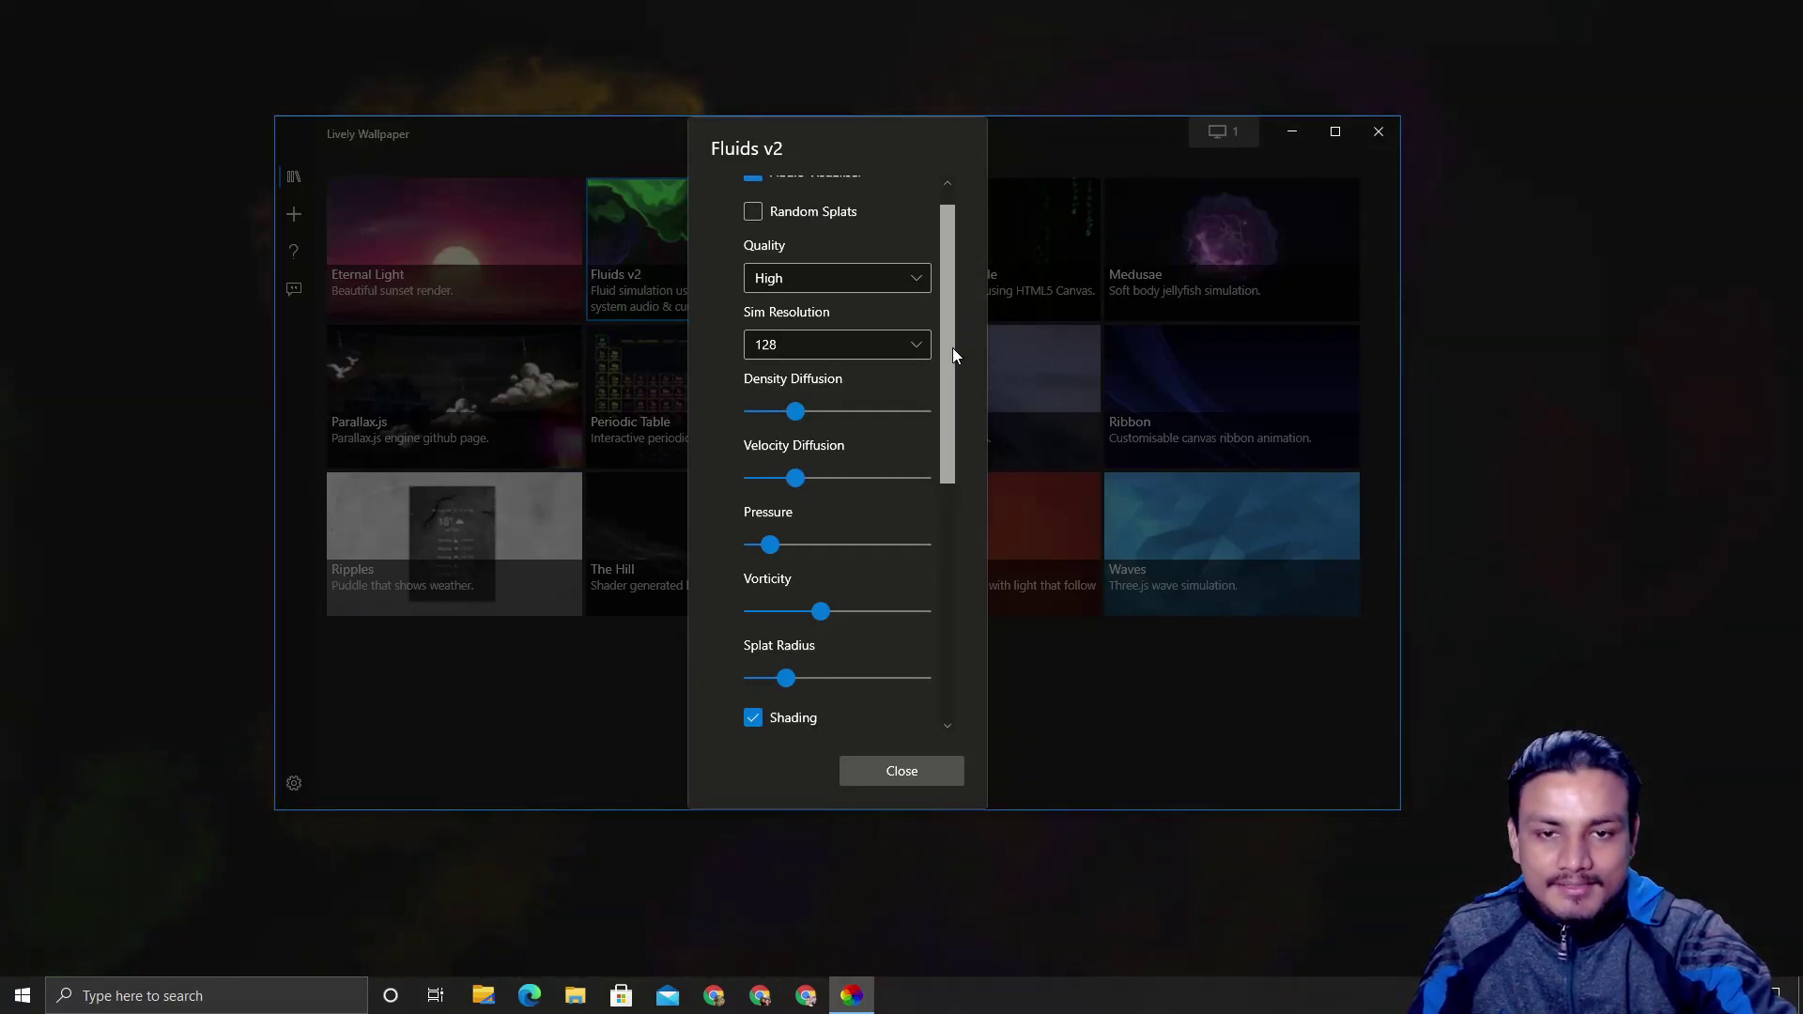
pyautogui.moveTo(955, 441); pyautogui.dragTo(960, 611)
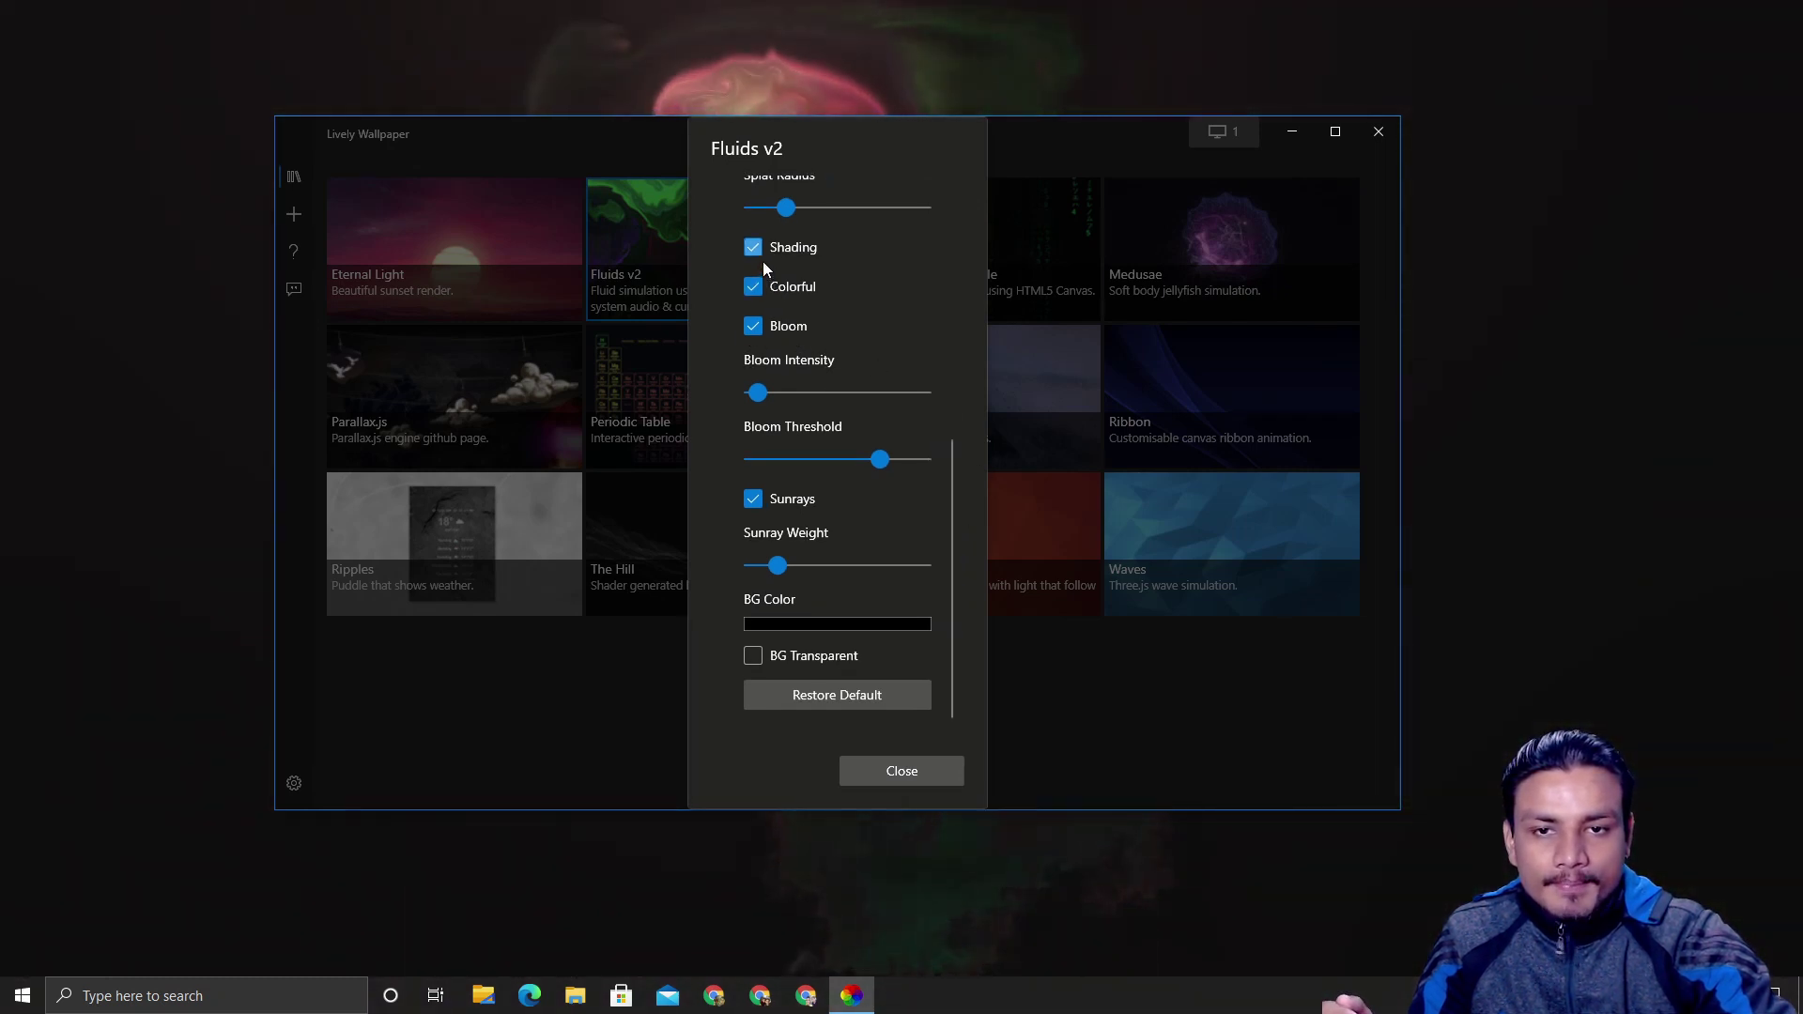
# Toggle Bloom off and back on, then bring up the BG Color picker
pyautogui.click(754, 329)
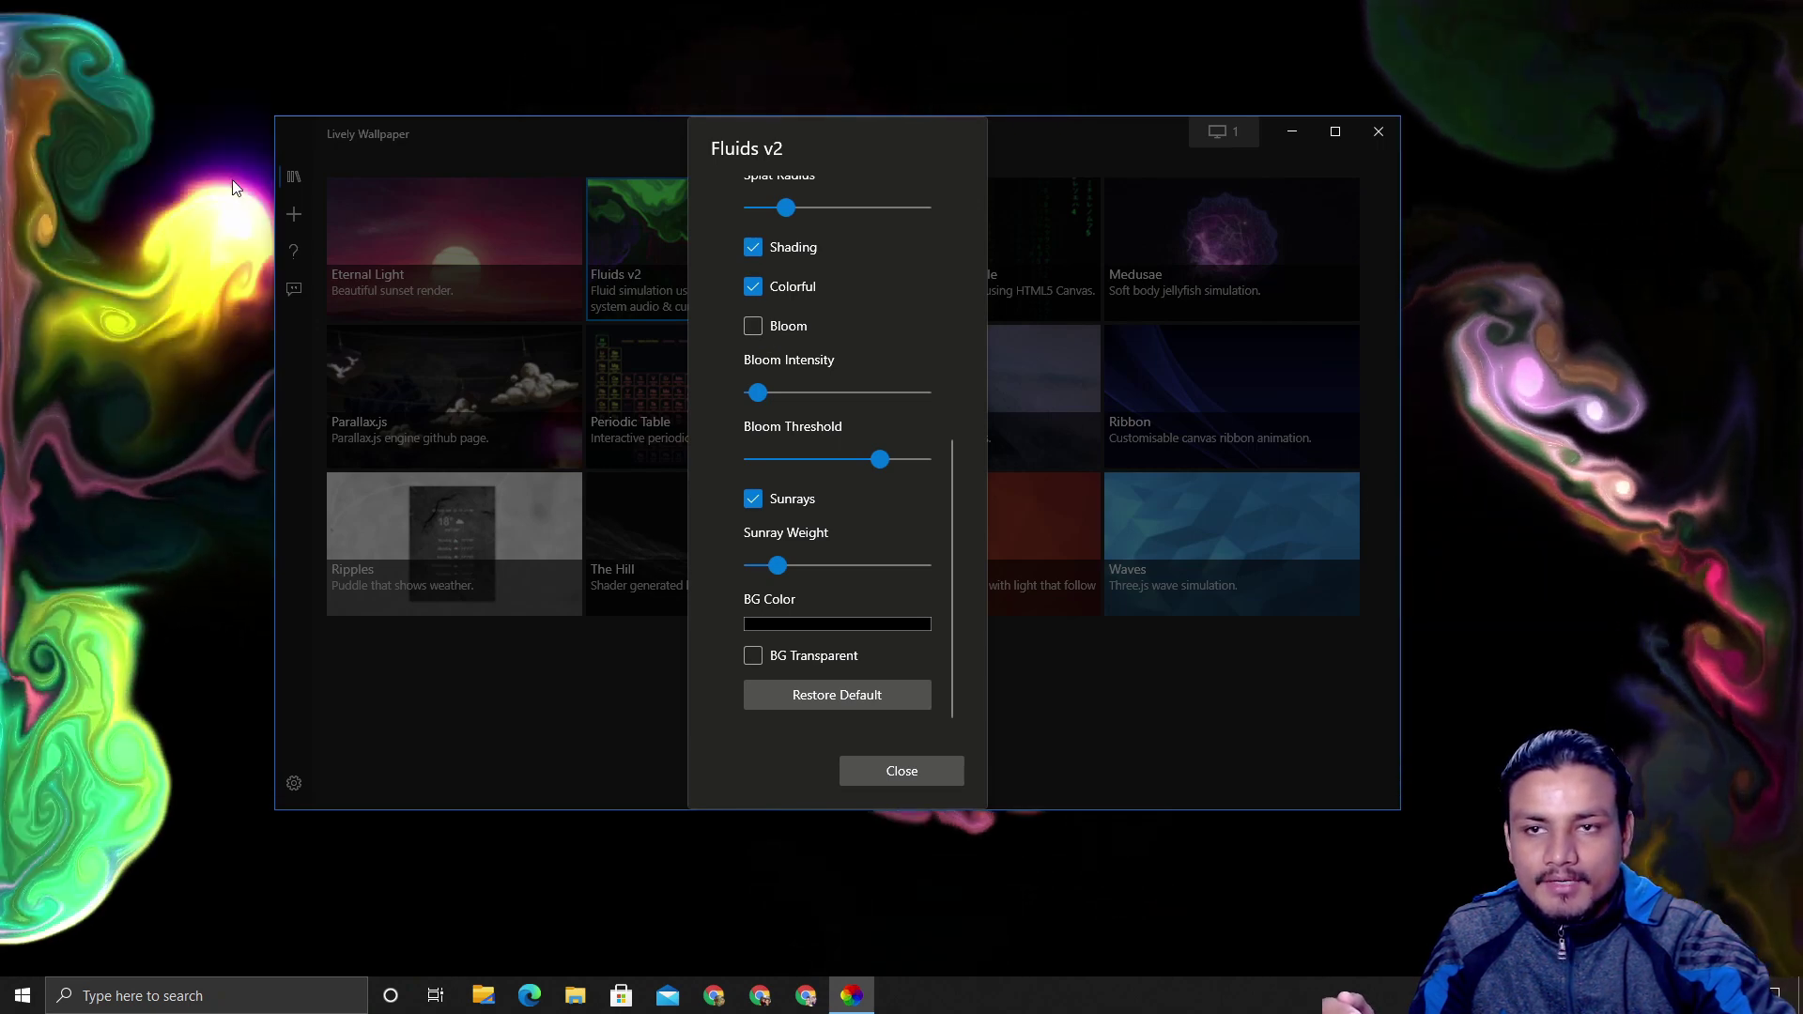
pyautogui.click(753, 326)
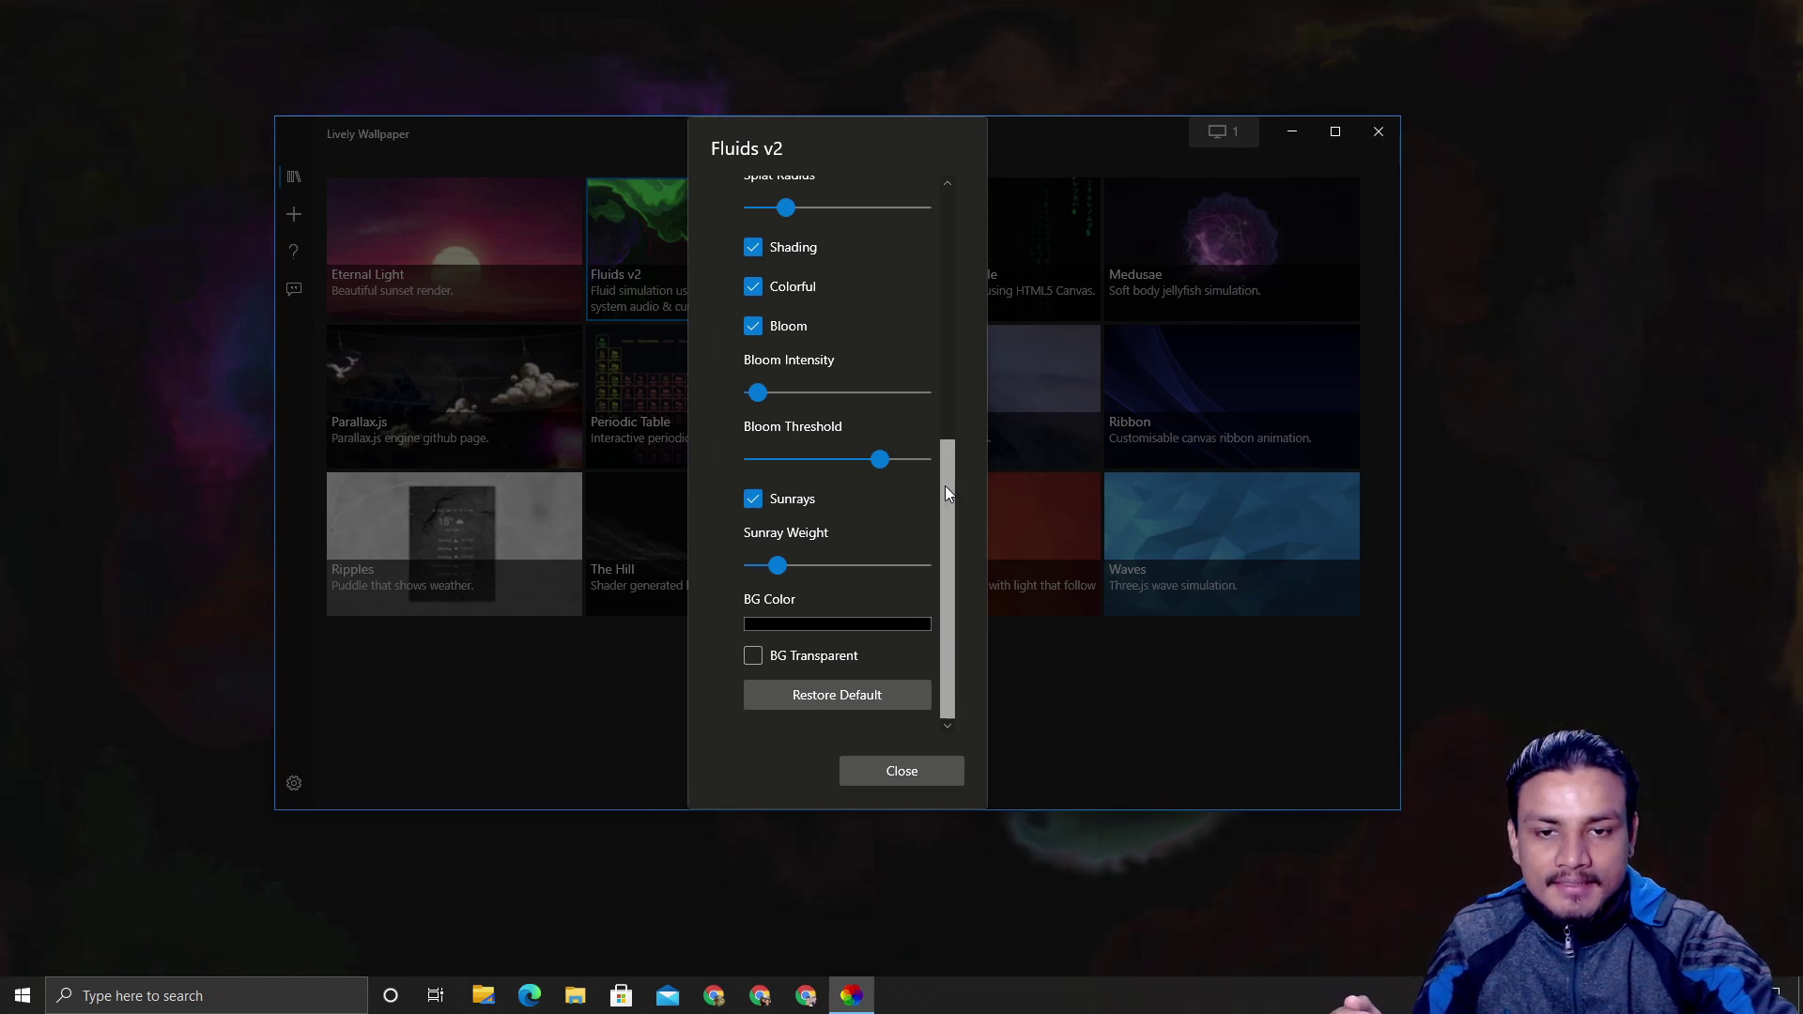
pyautogui.click(878, 624)
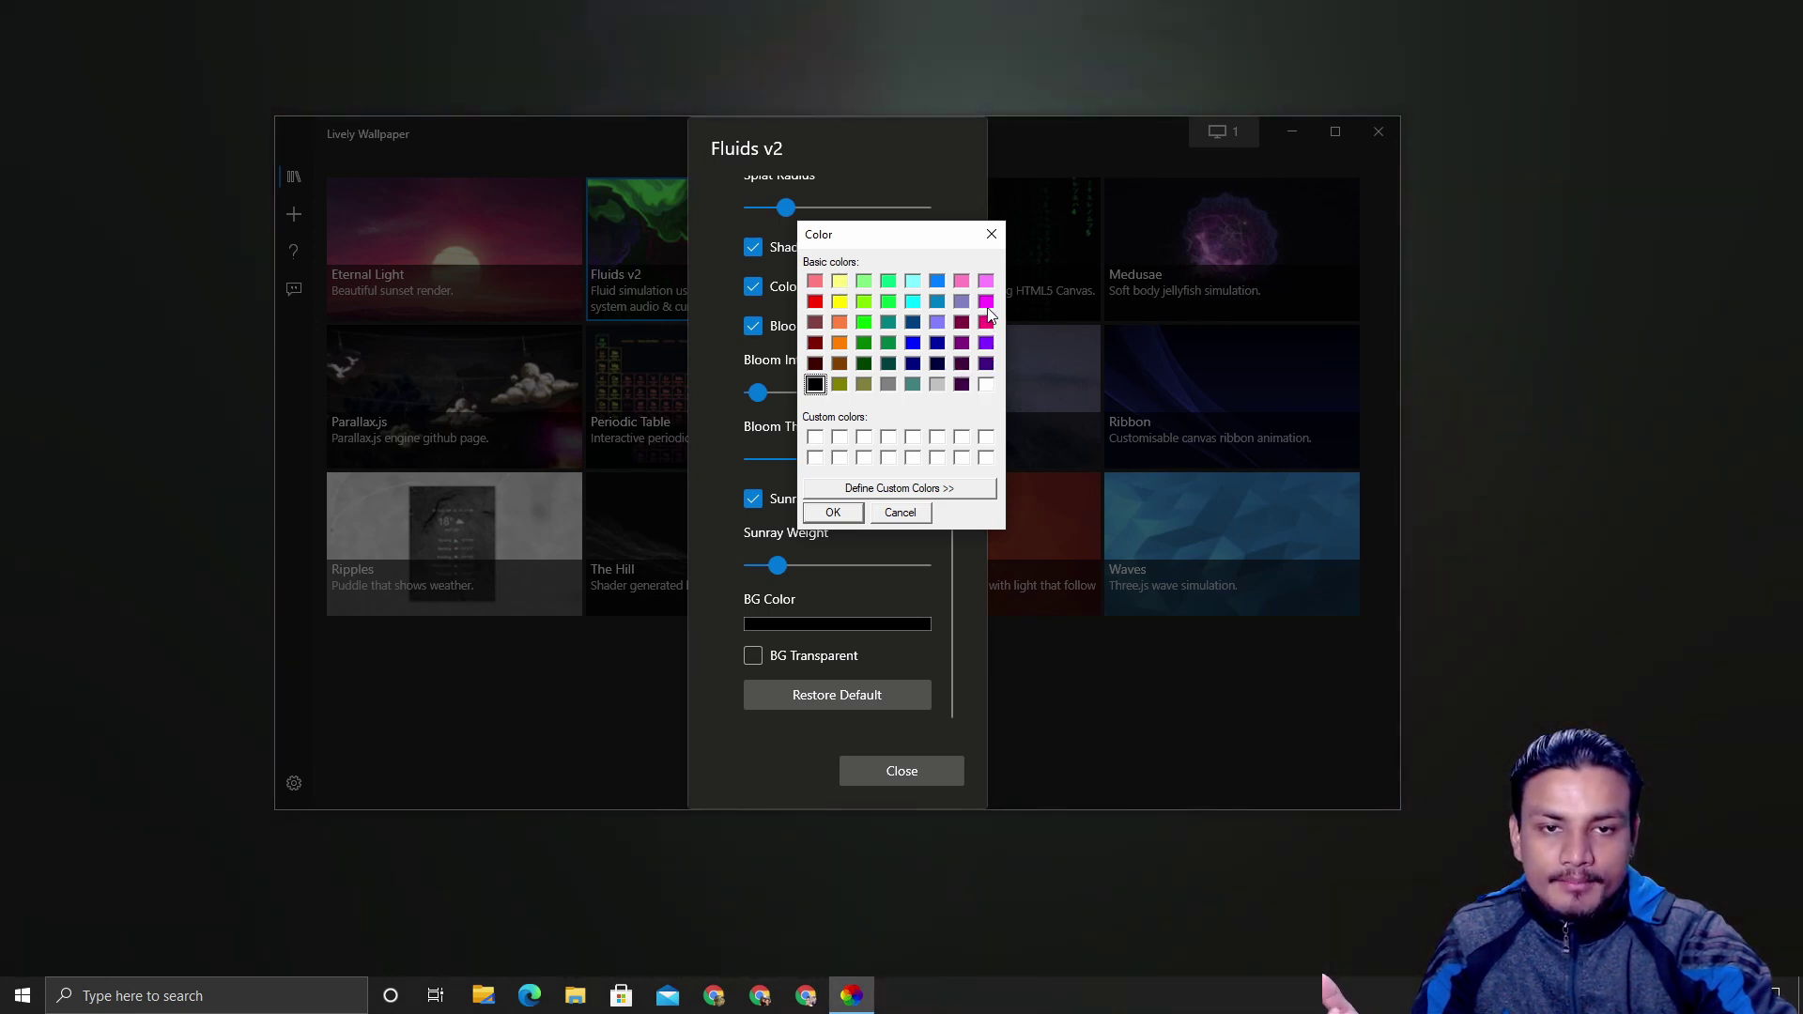
# Apply magenta, then white, then black as the Fluids v2 background colour
pyautogui.click(986, 302)
pyautogui.click(833, 513)
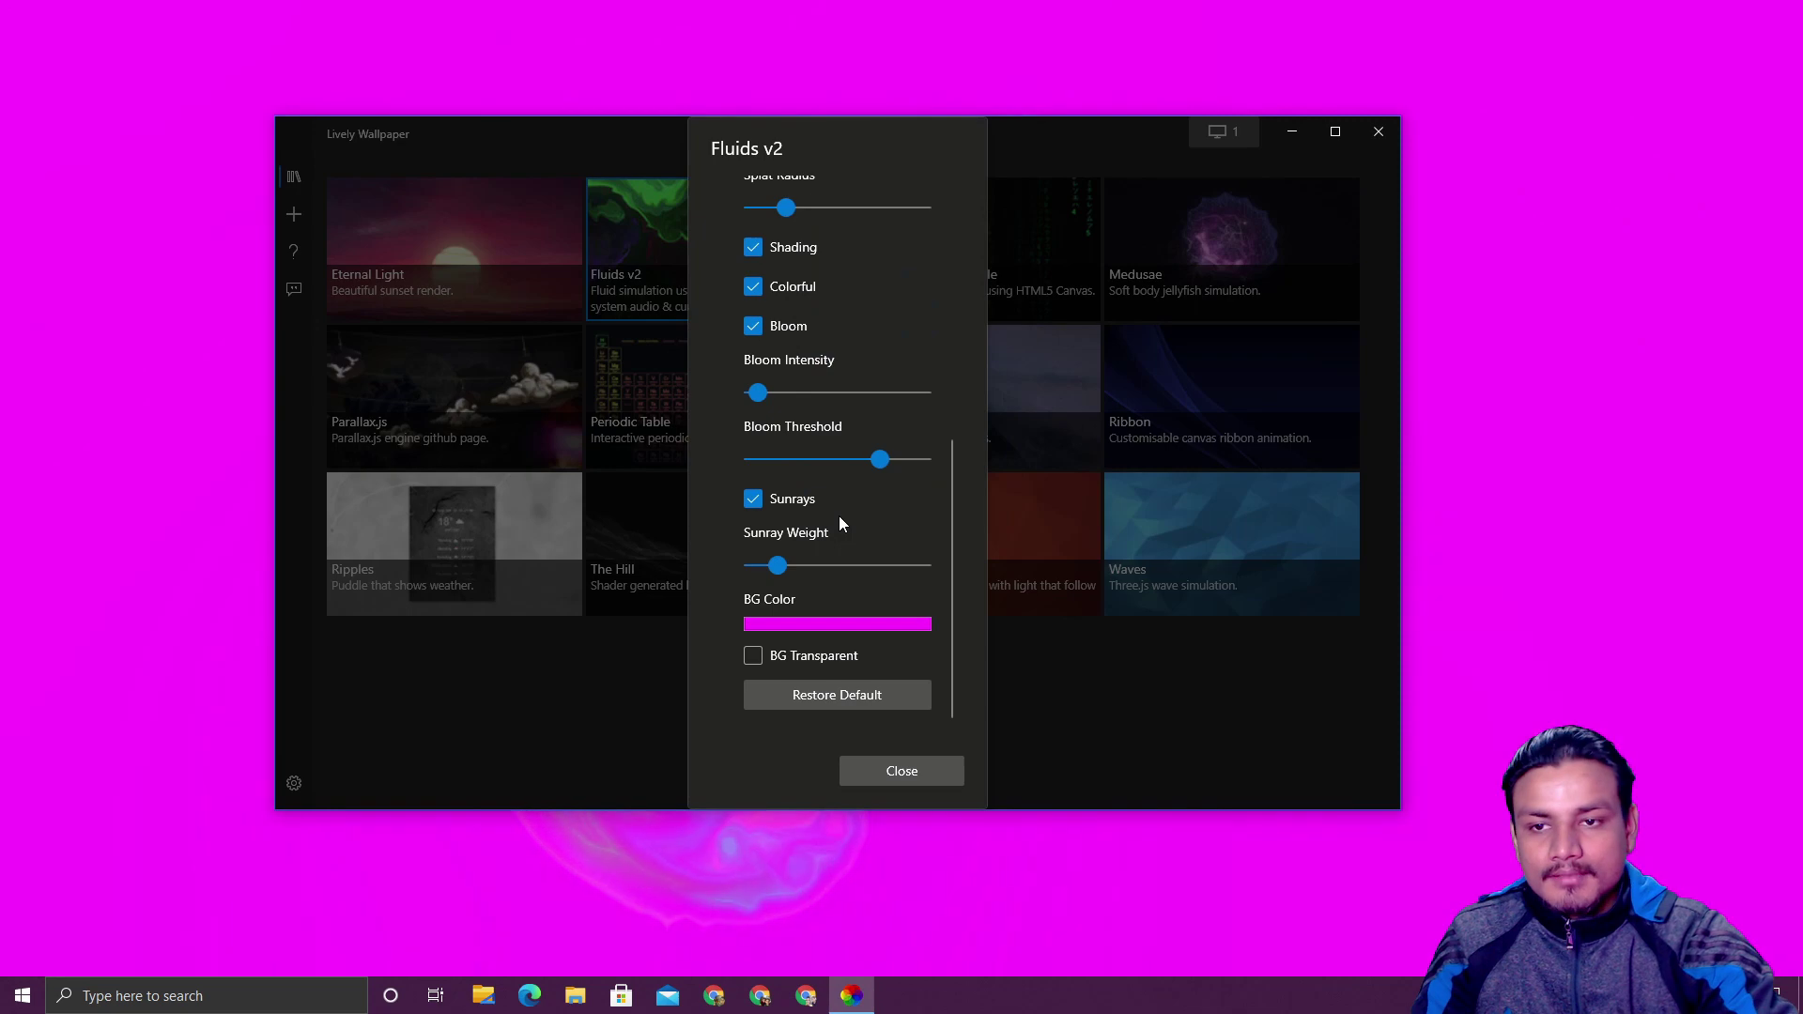
pyautogui.click(819, 623)
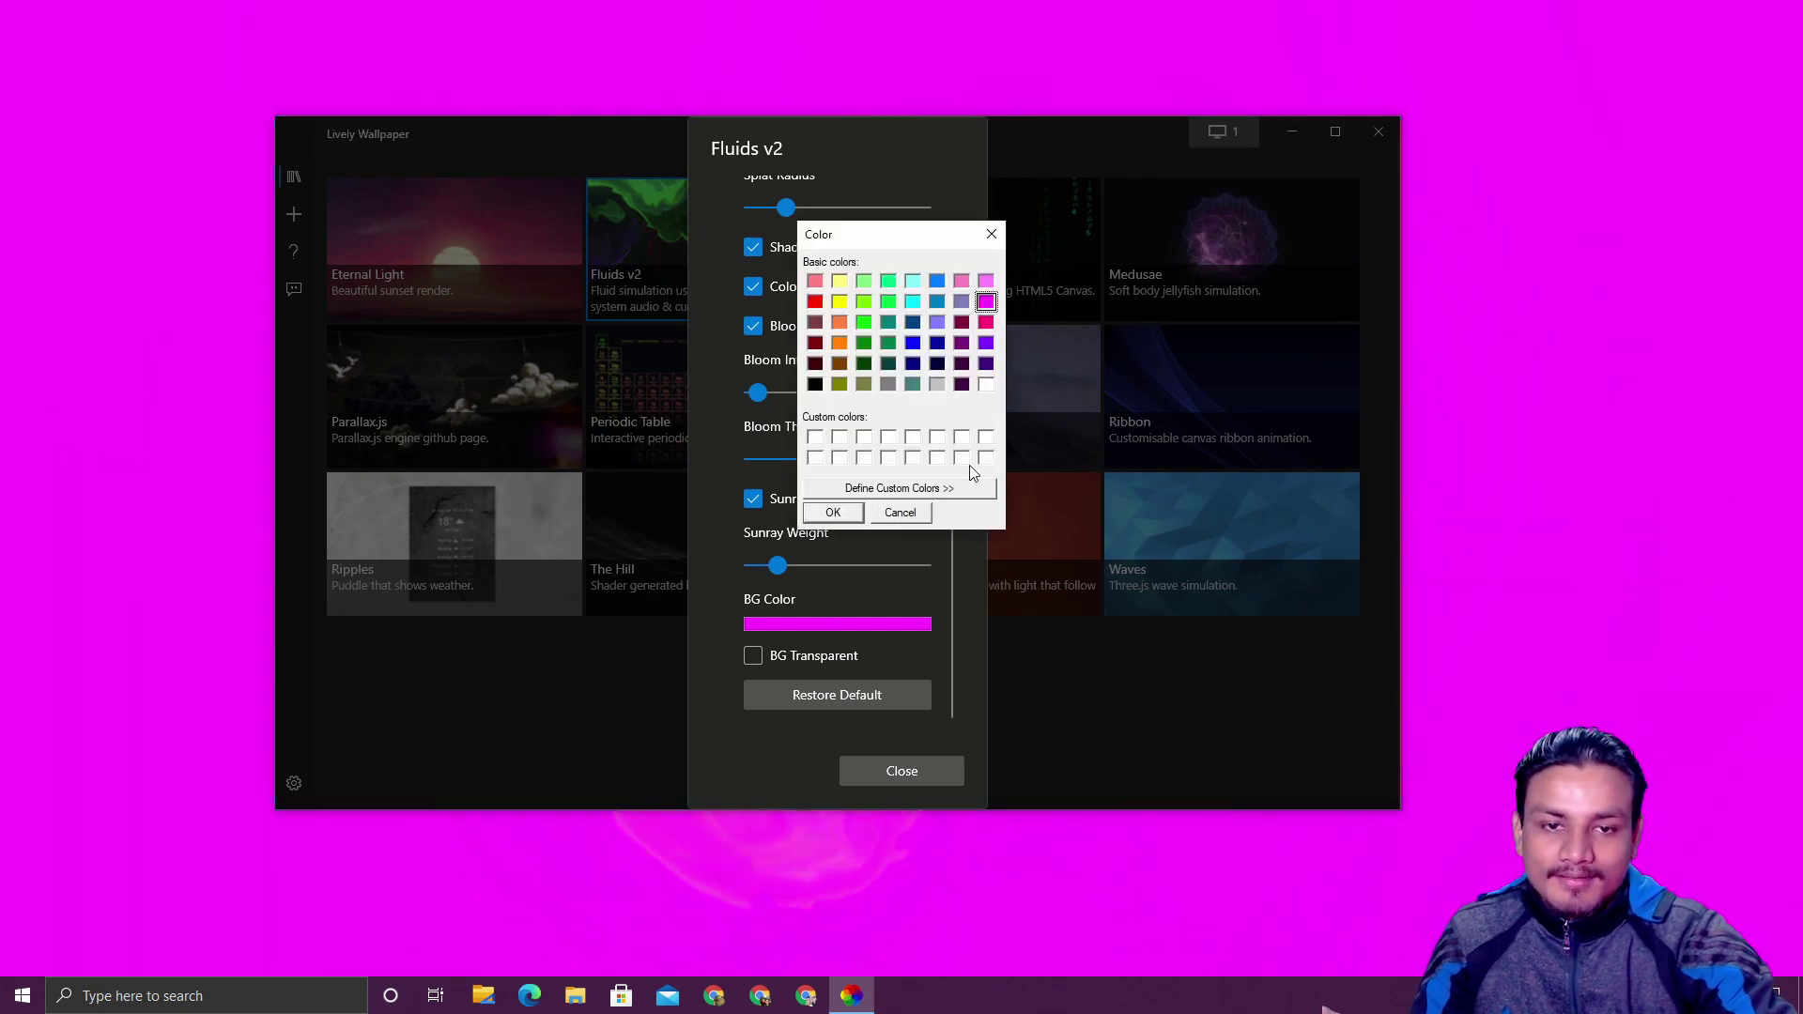
pyautogui.click(986, 385)
pyautogui.click(833, 513)
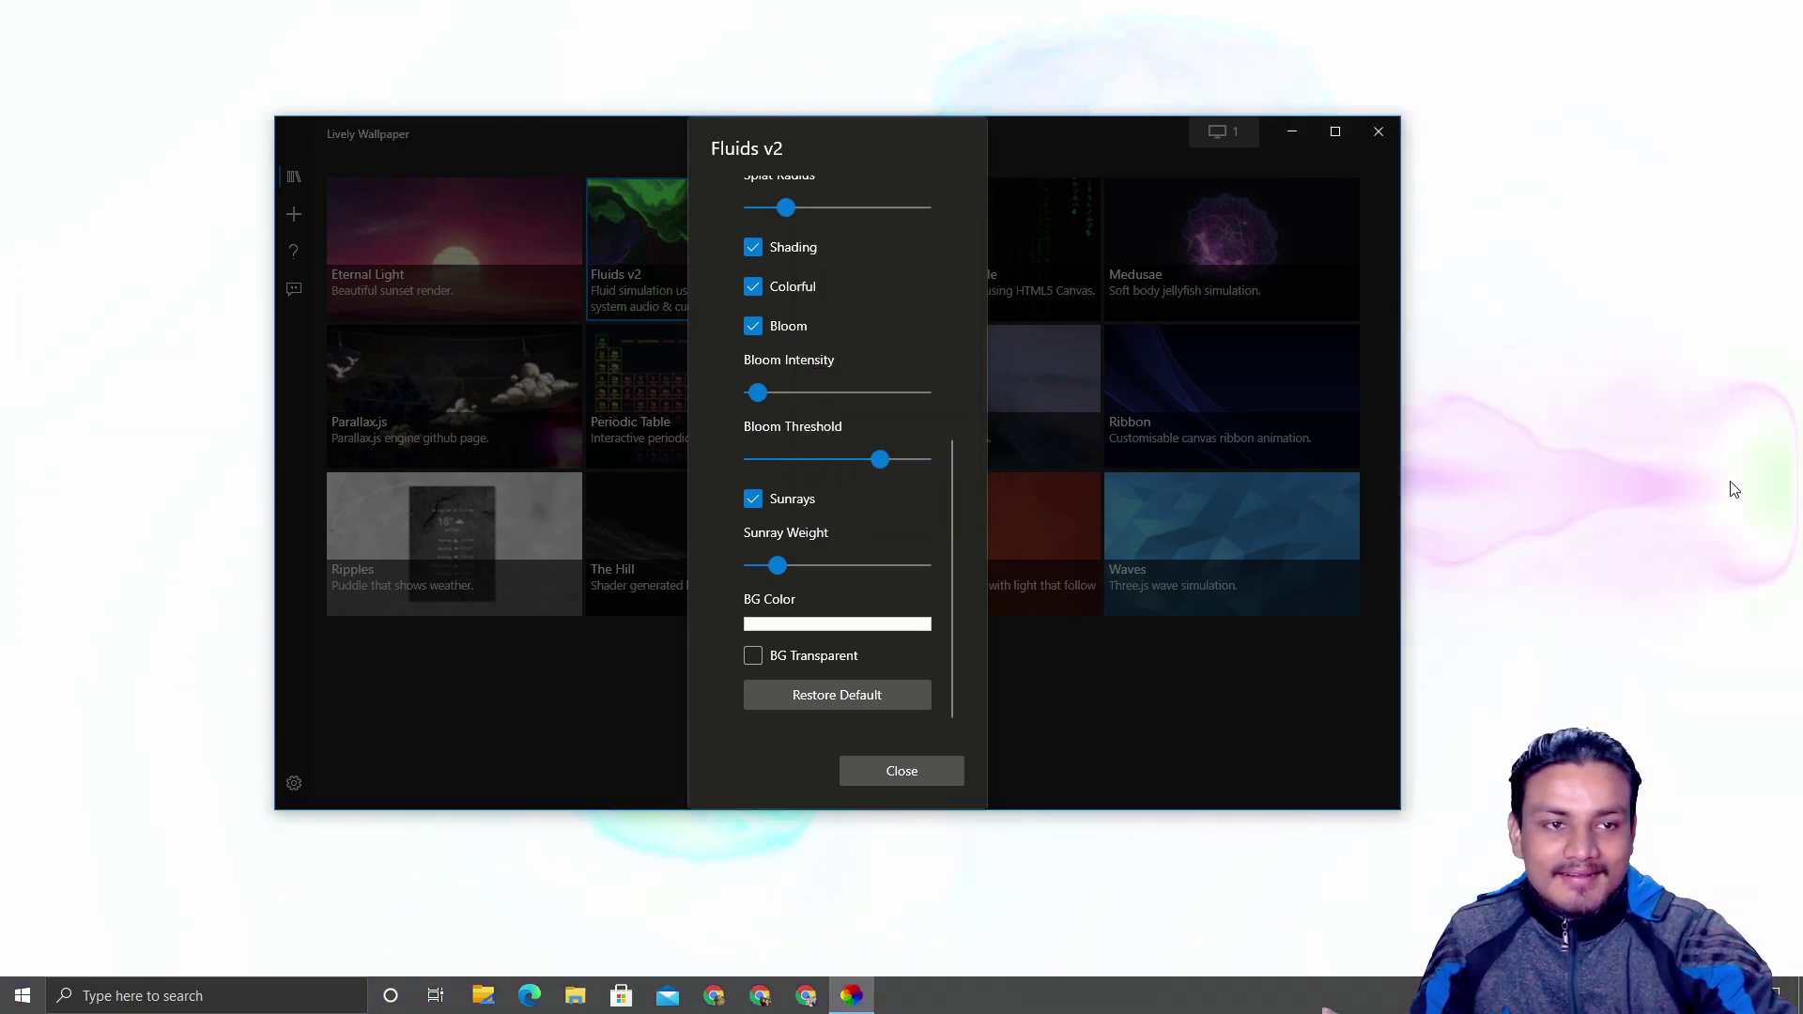
pyautogui.click(869, 623)
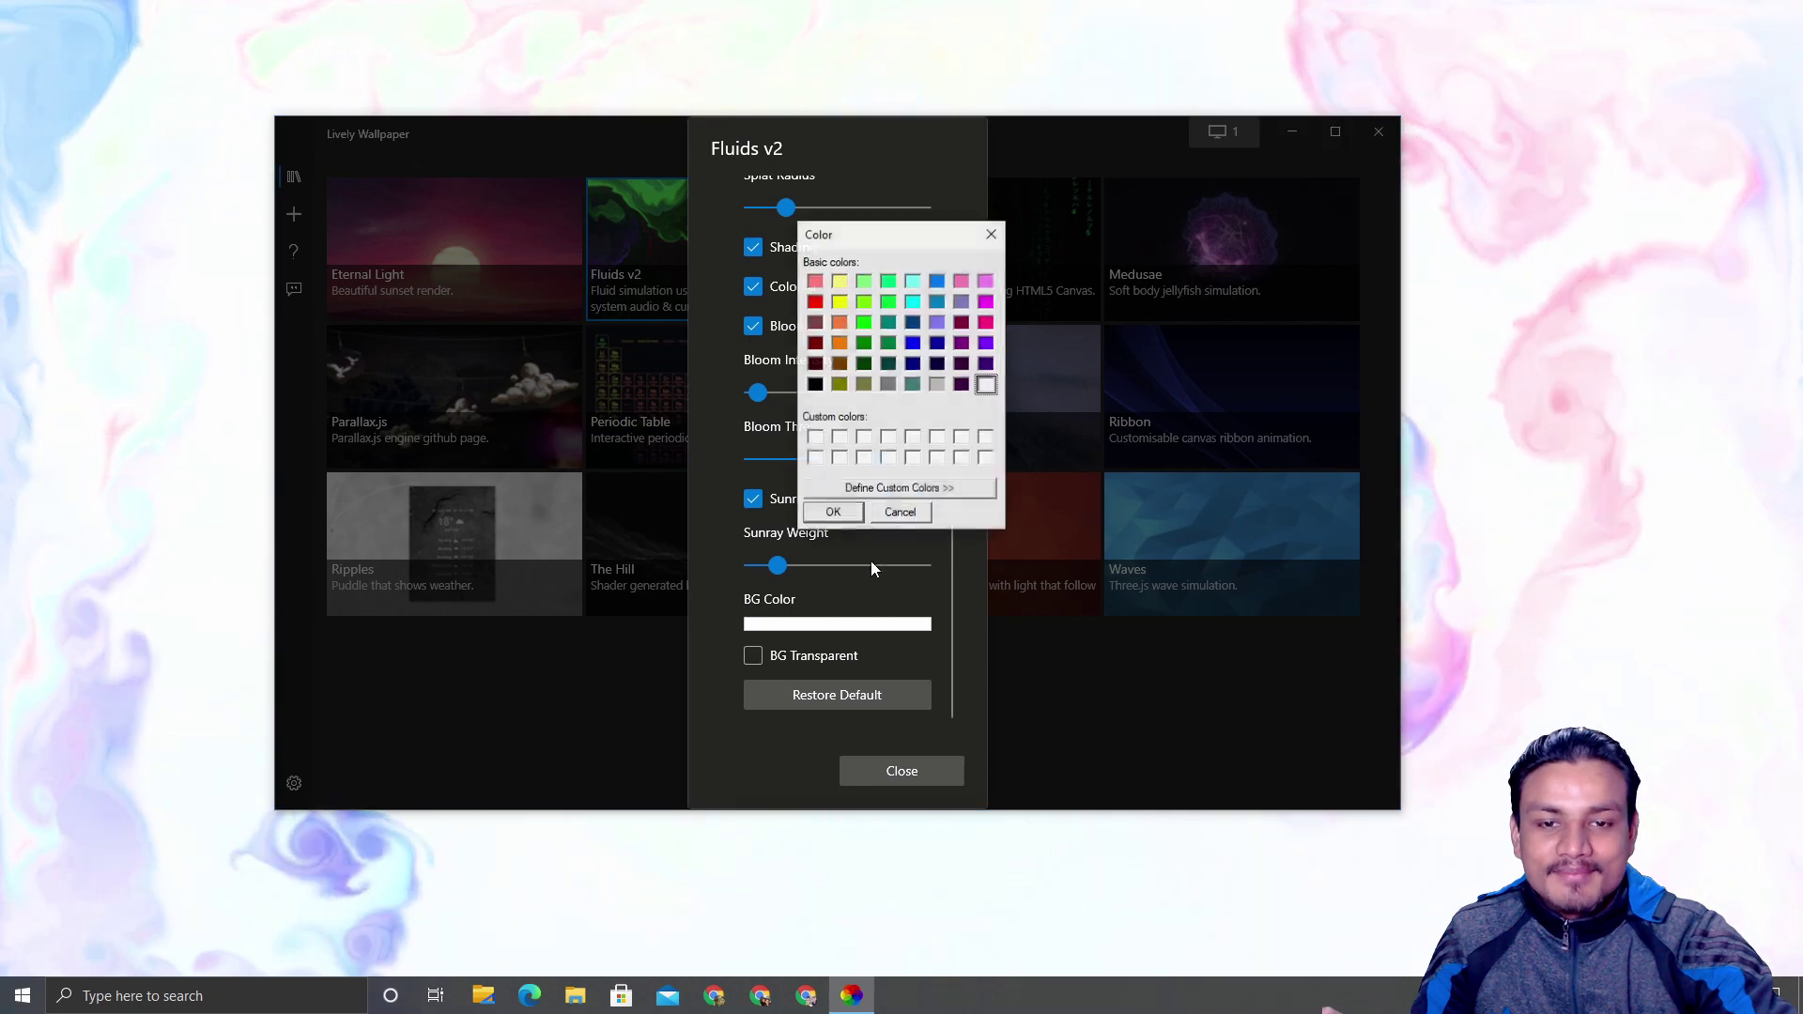
pyautogui.click(815, 385)
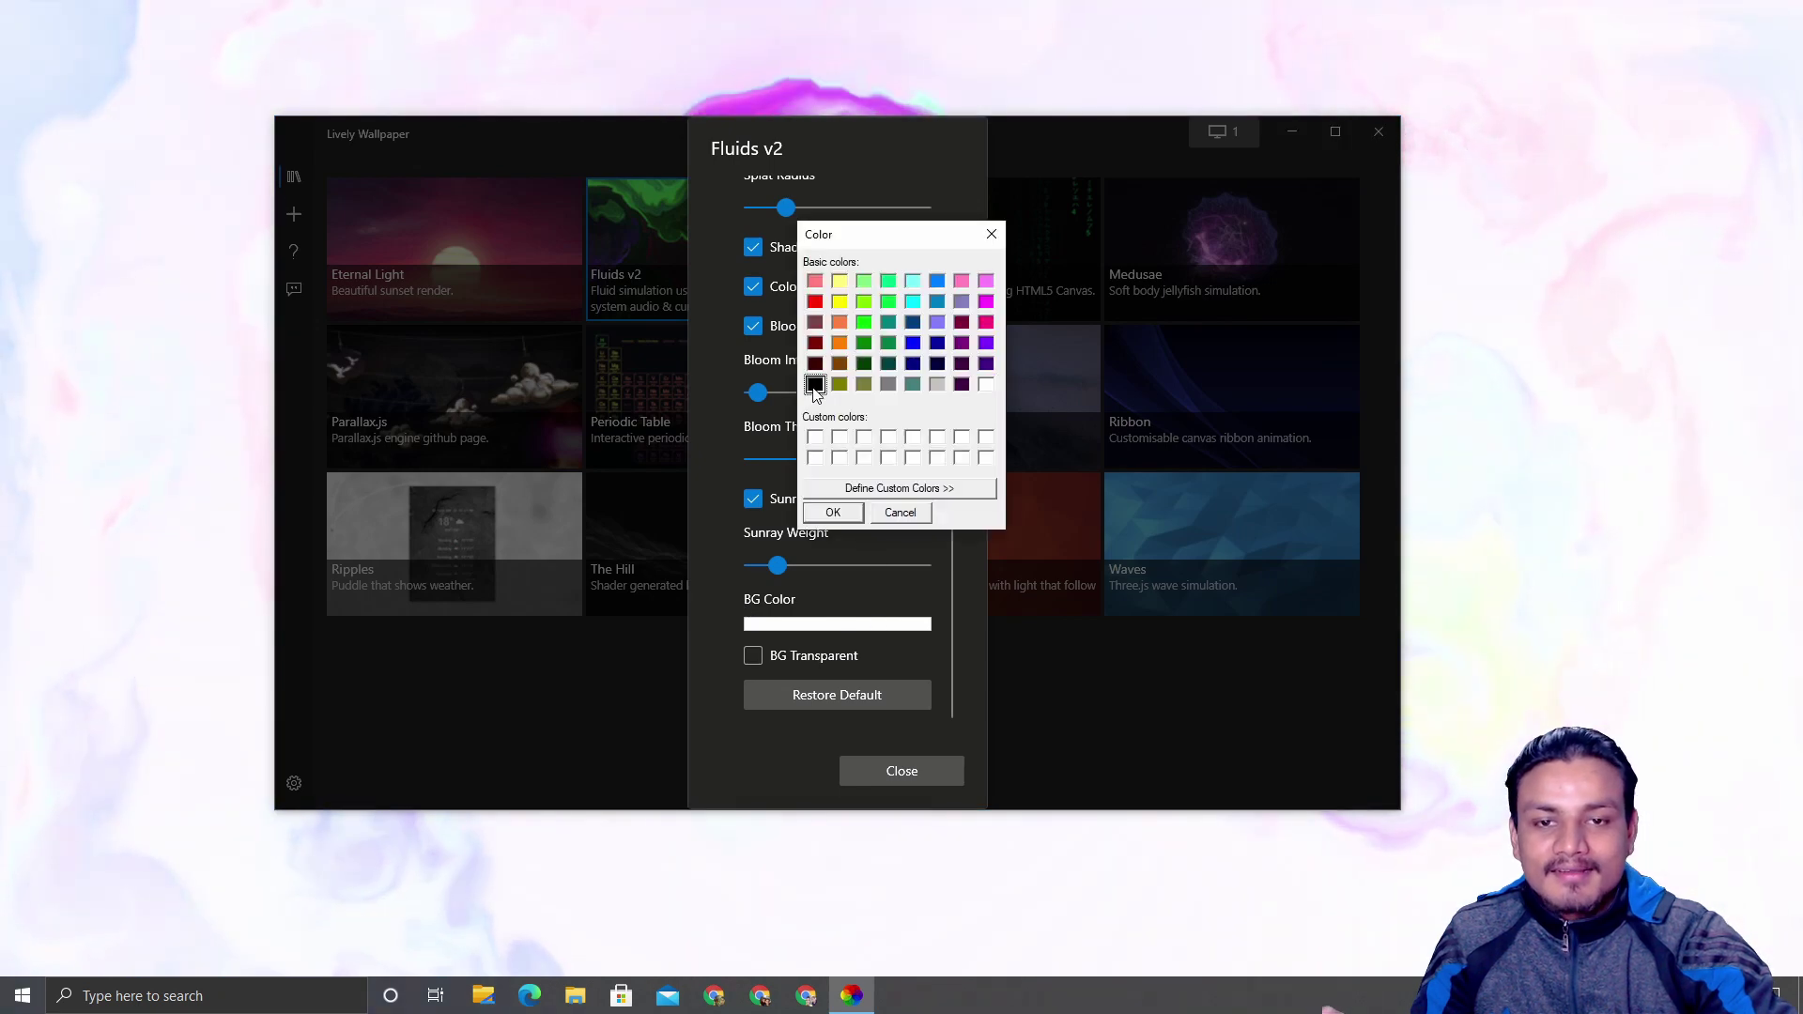
pyautogui.click(833, 512)
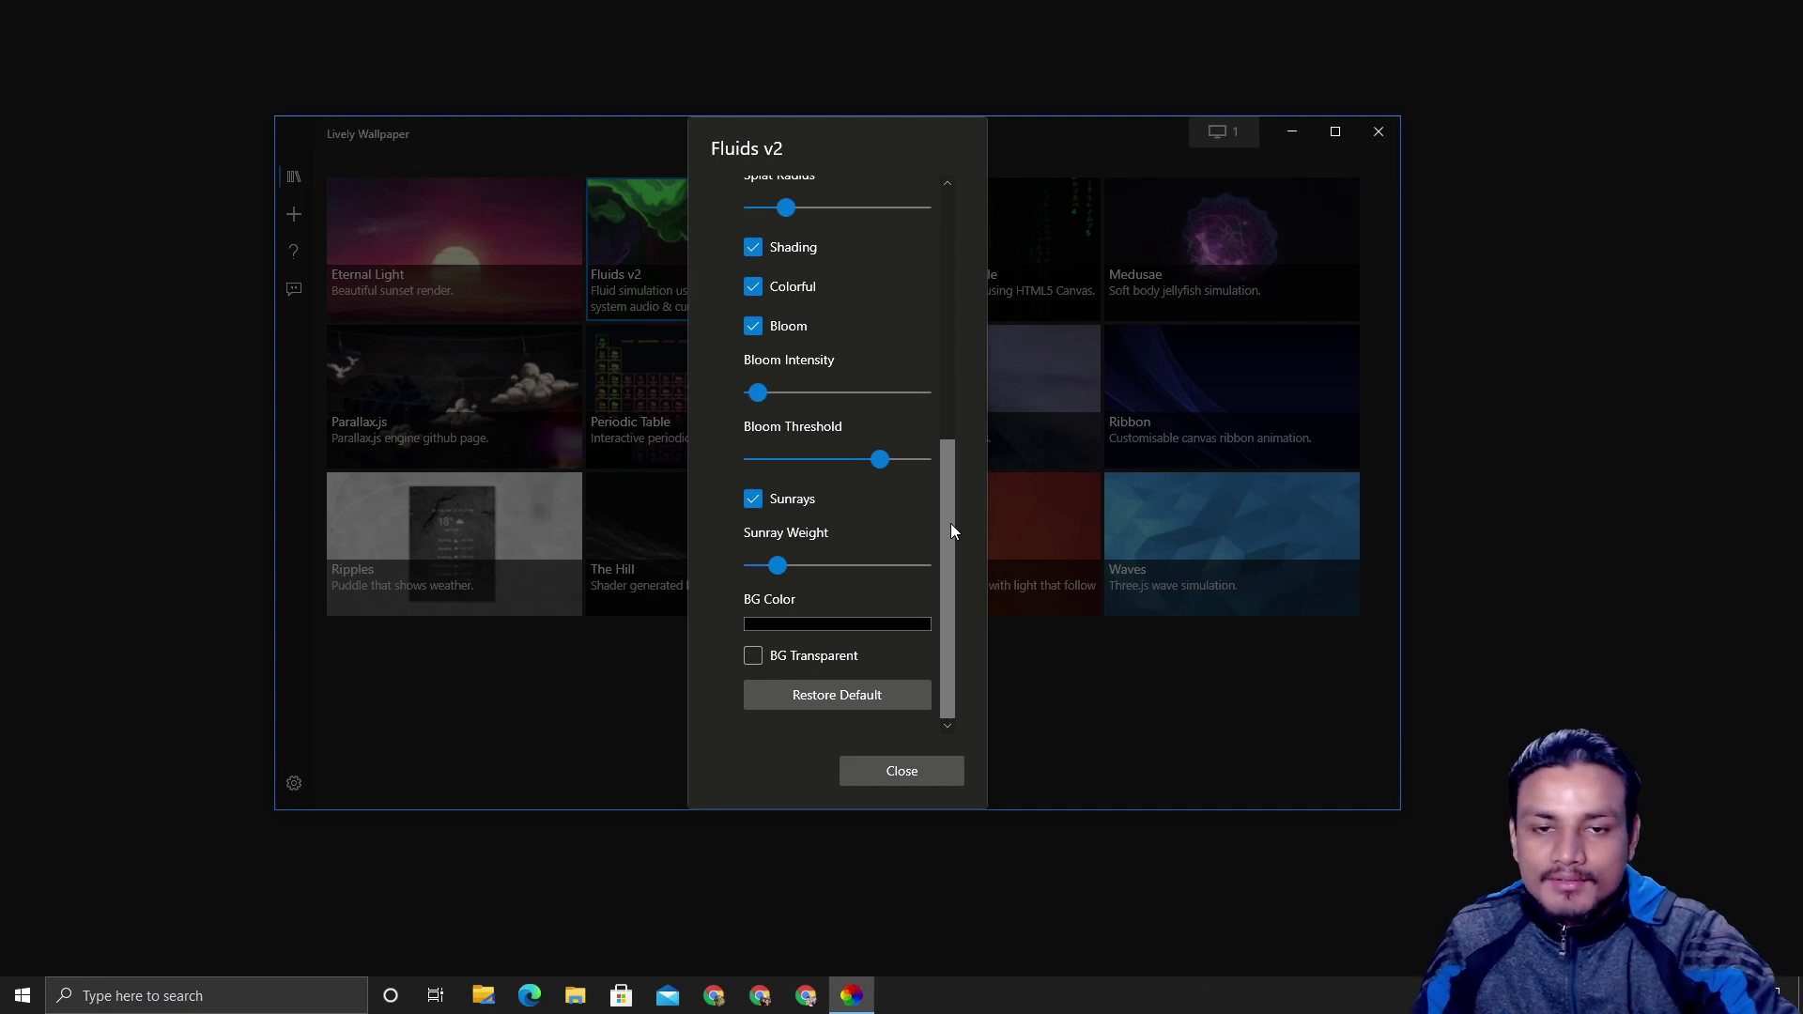
# Close the Fluids v2 settings and apply Ripples as the desktop wallpaper
pyautogui.click(916, 772)
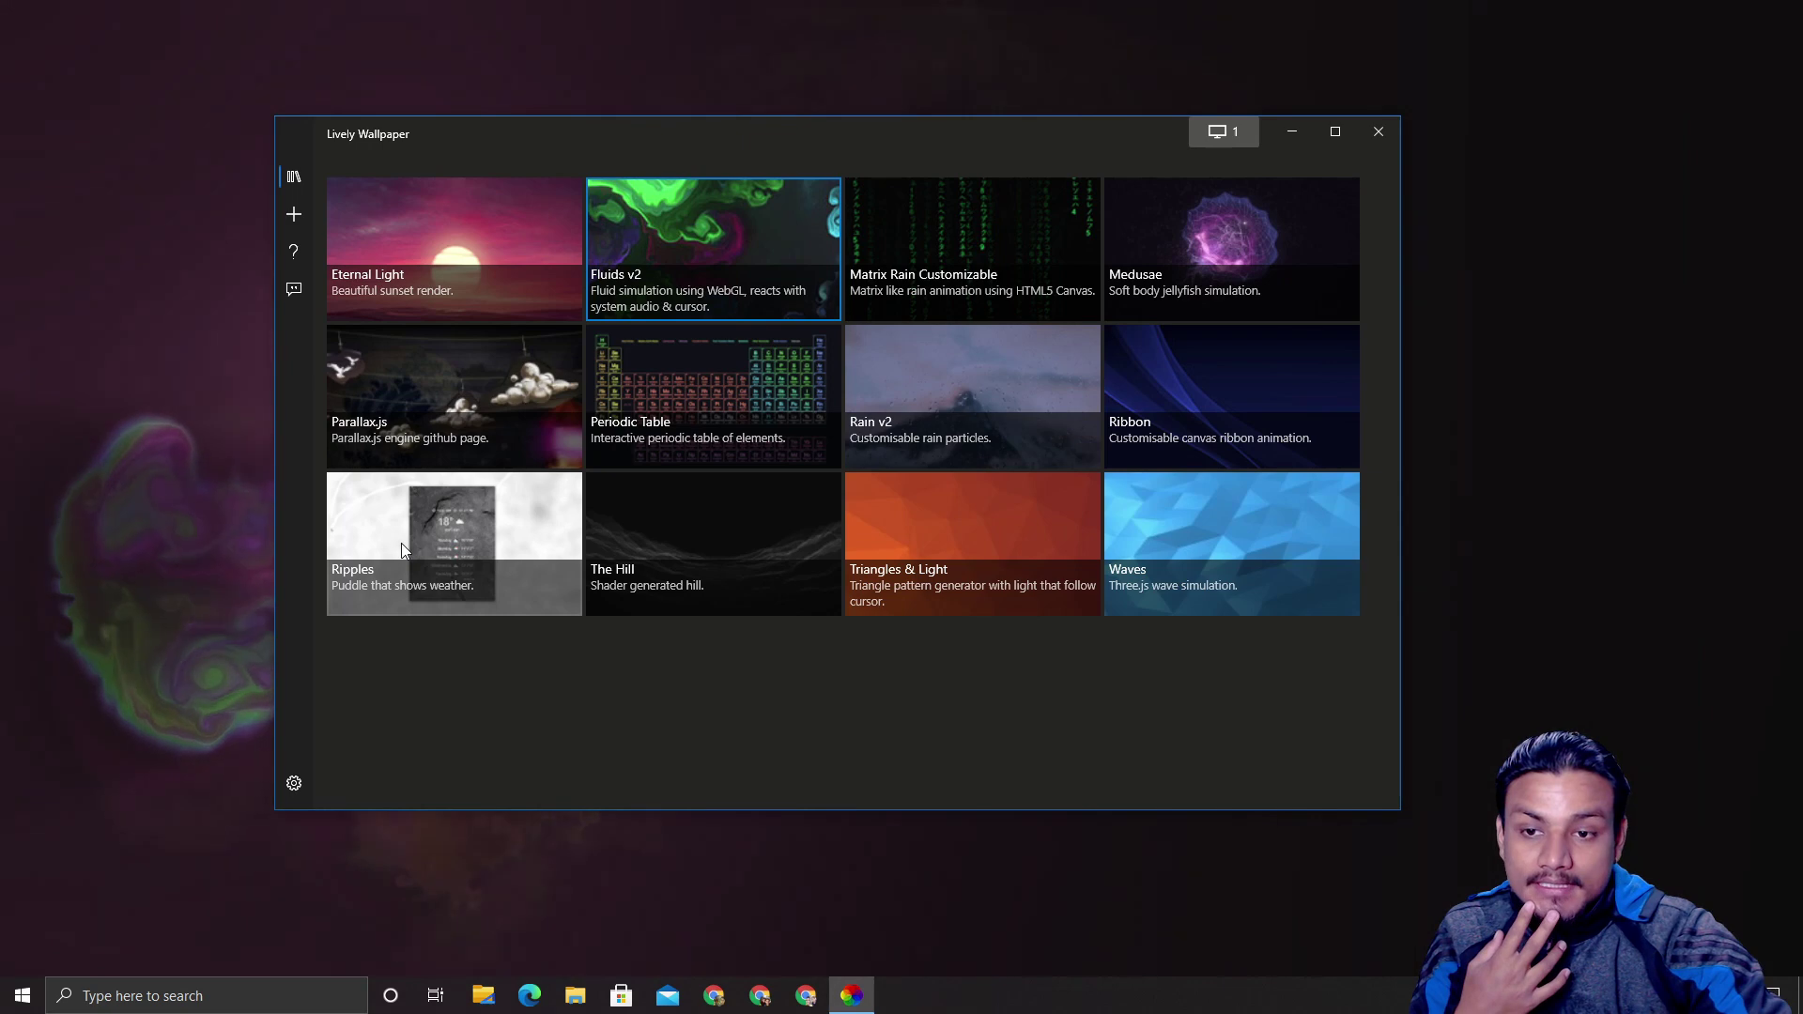
pyautogui.click(409, 543)
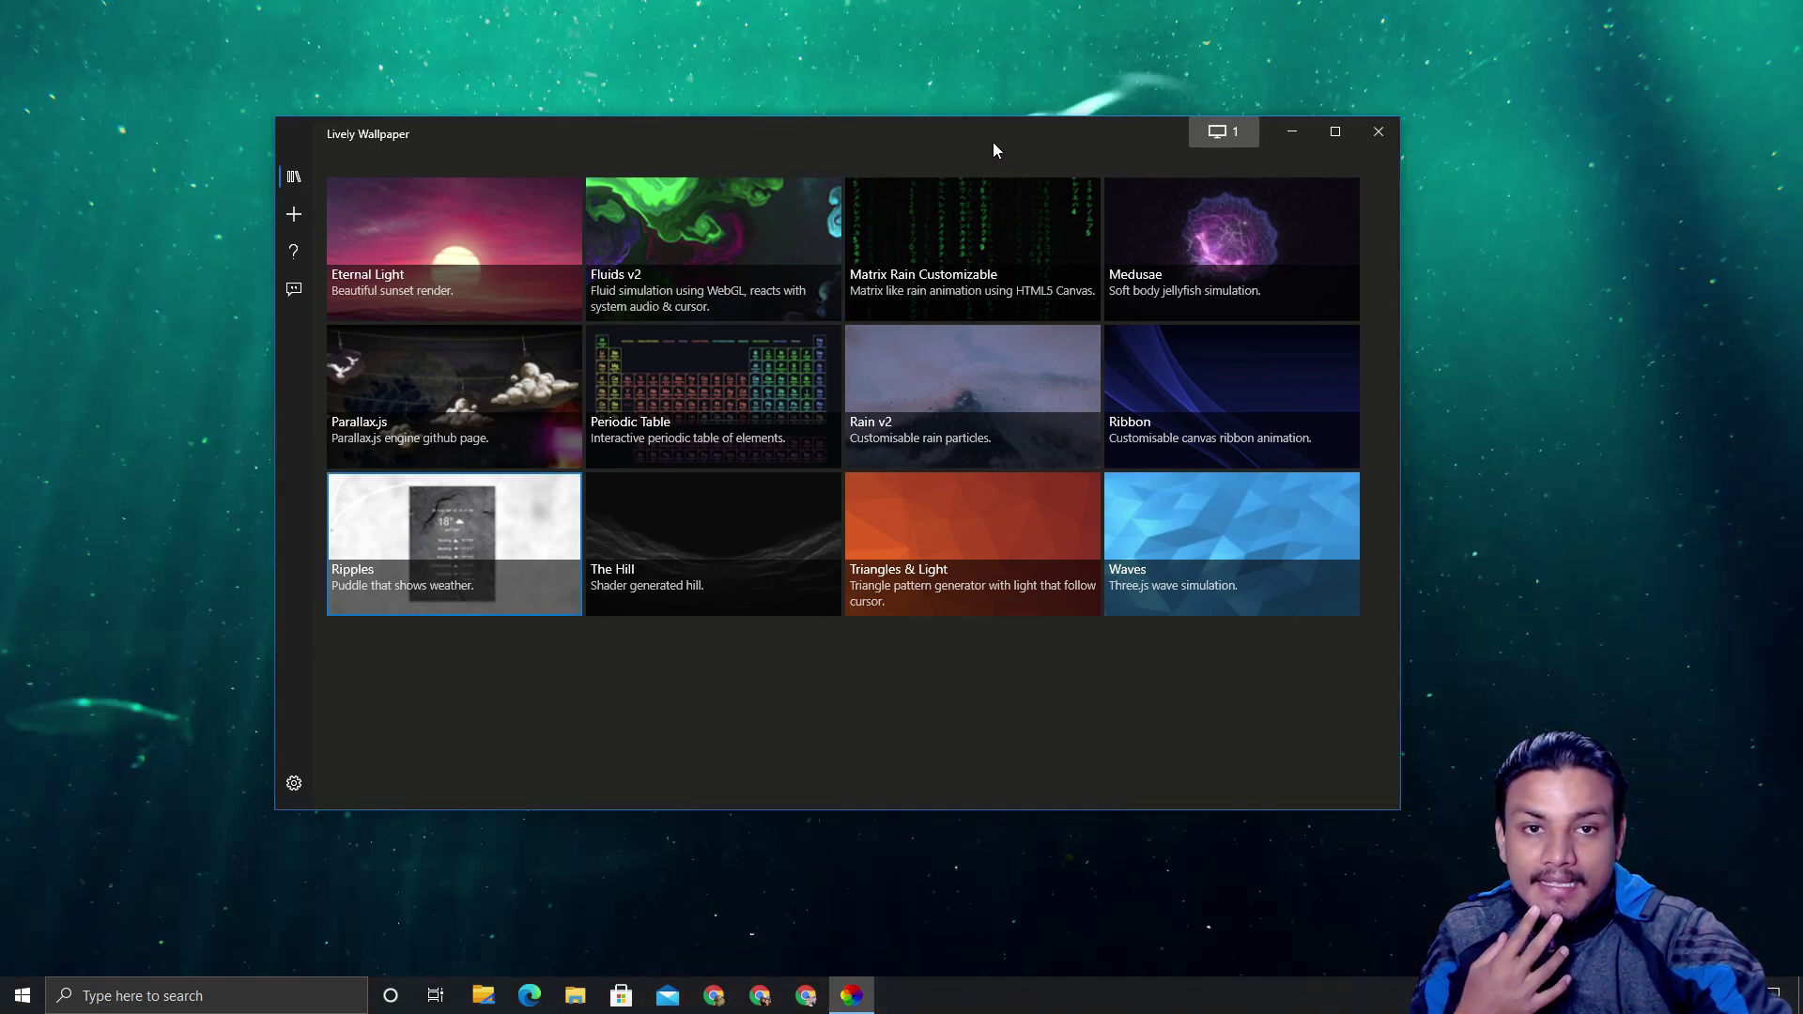
pyautogui.moveTo(994, 151); pyautogui.dragTo(1495, 350)
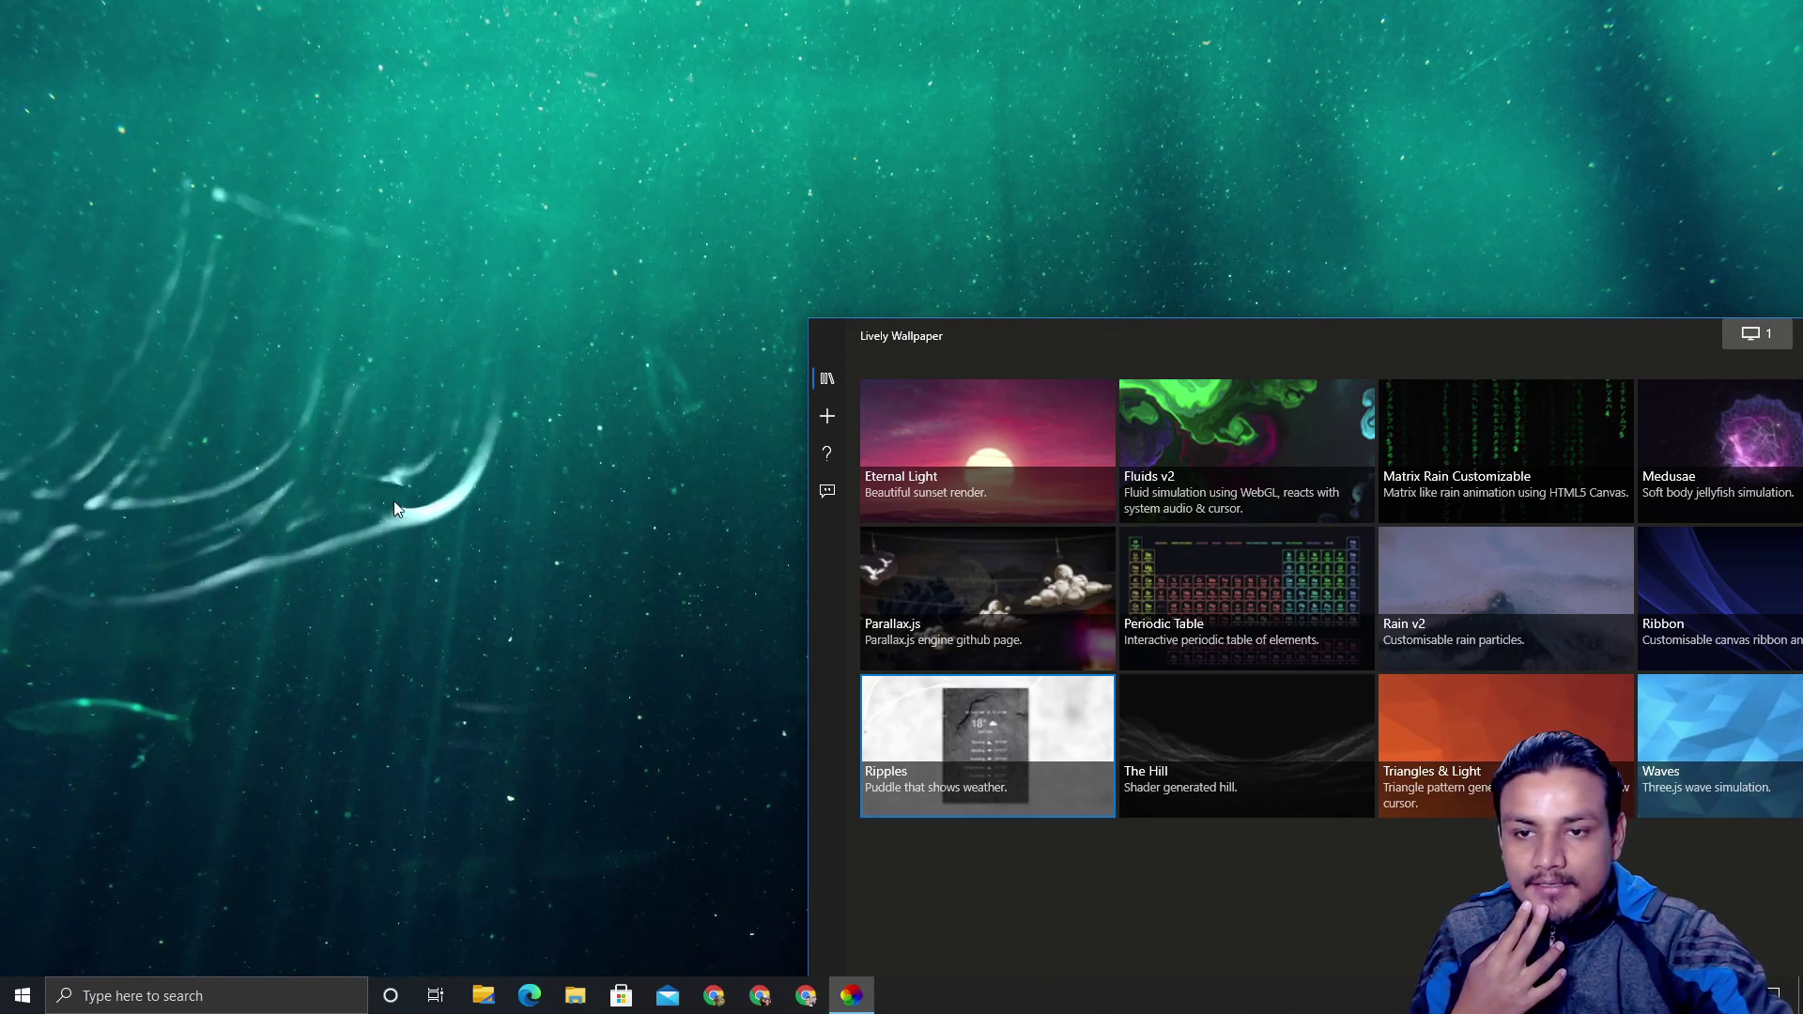
pyautogui.moveTo(1274, 338); pyautogui.dragTo(513, 166)
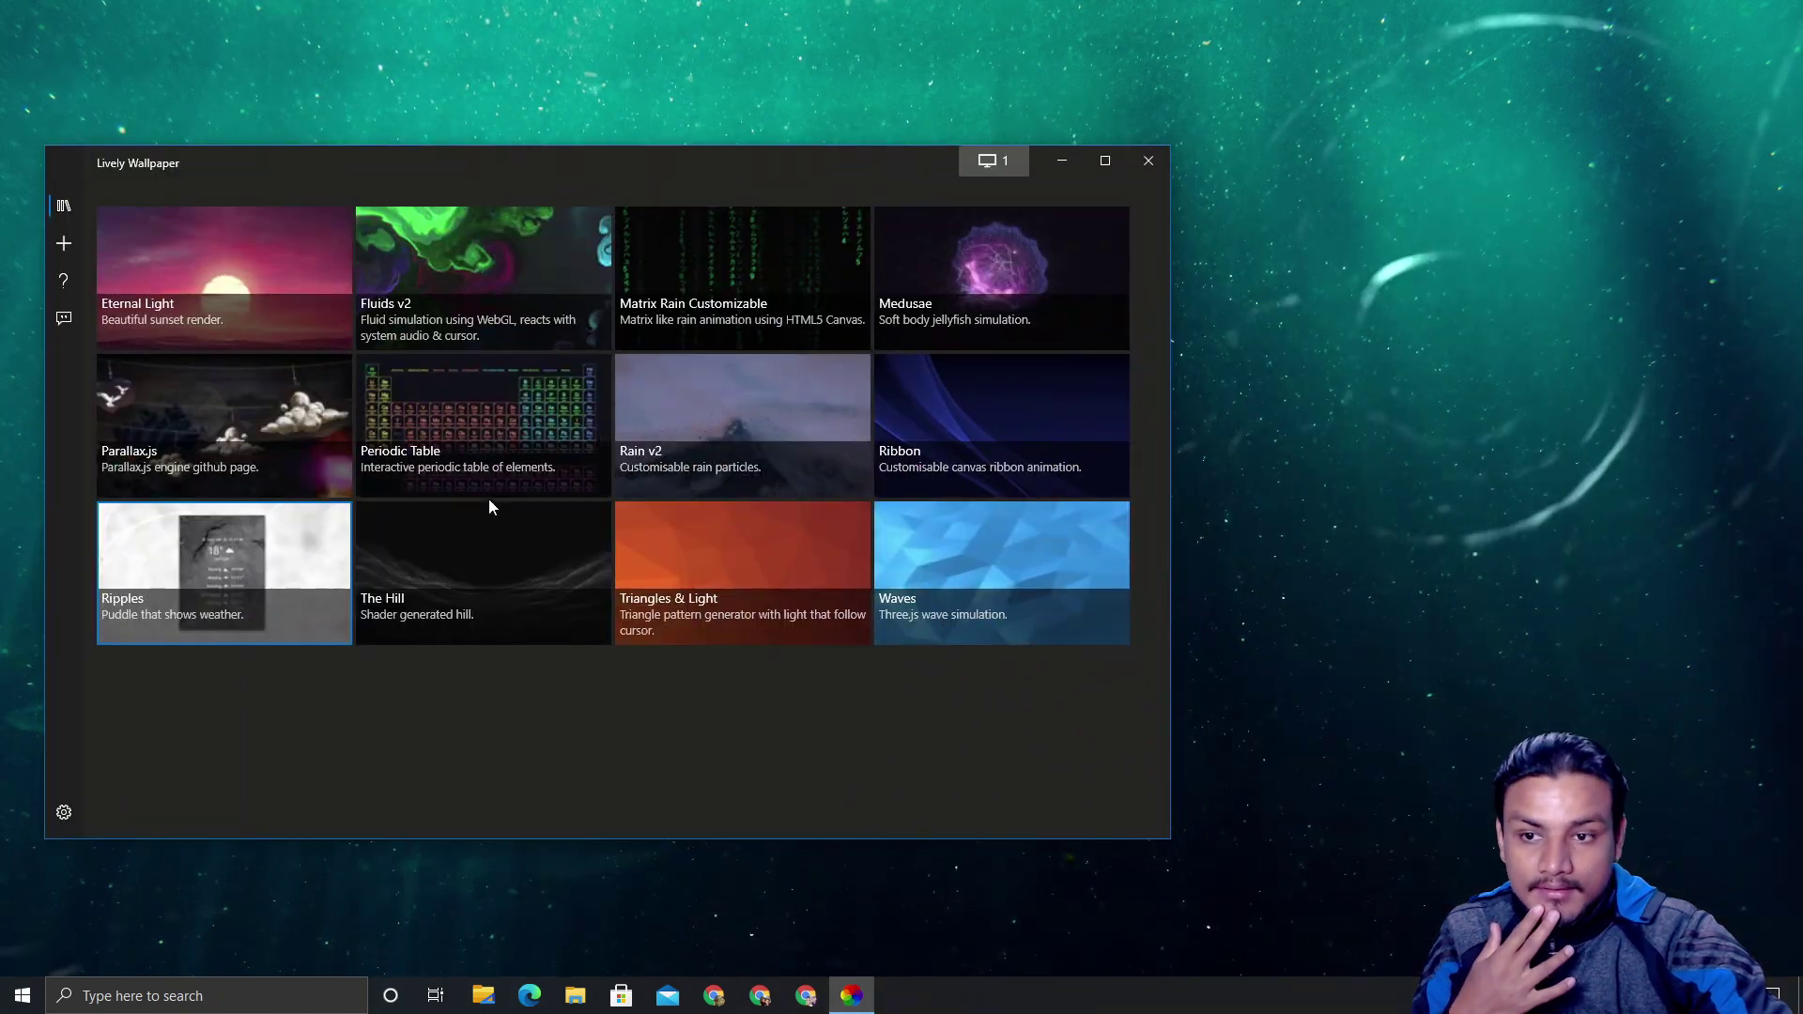
# Cycle the Ripples background through dirtywhite.jpg and pebbles.jpg to underwater.jpg, then close settings
pyautogui.rightClick(223, 531)
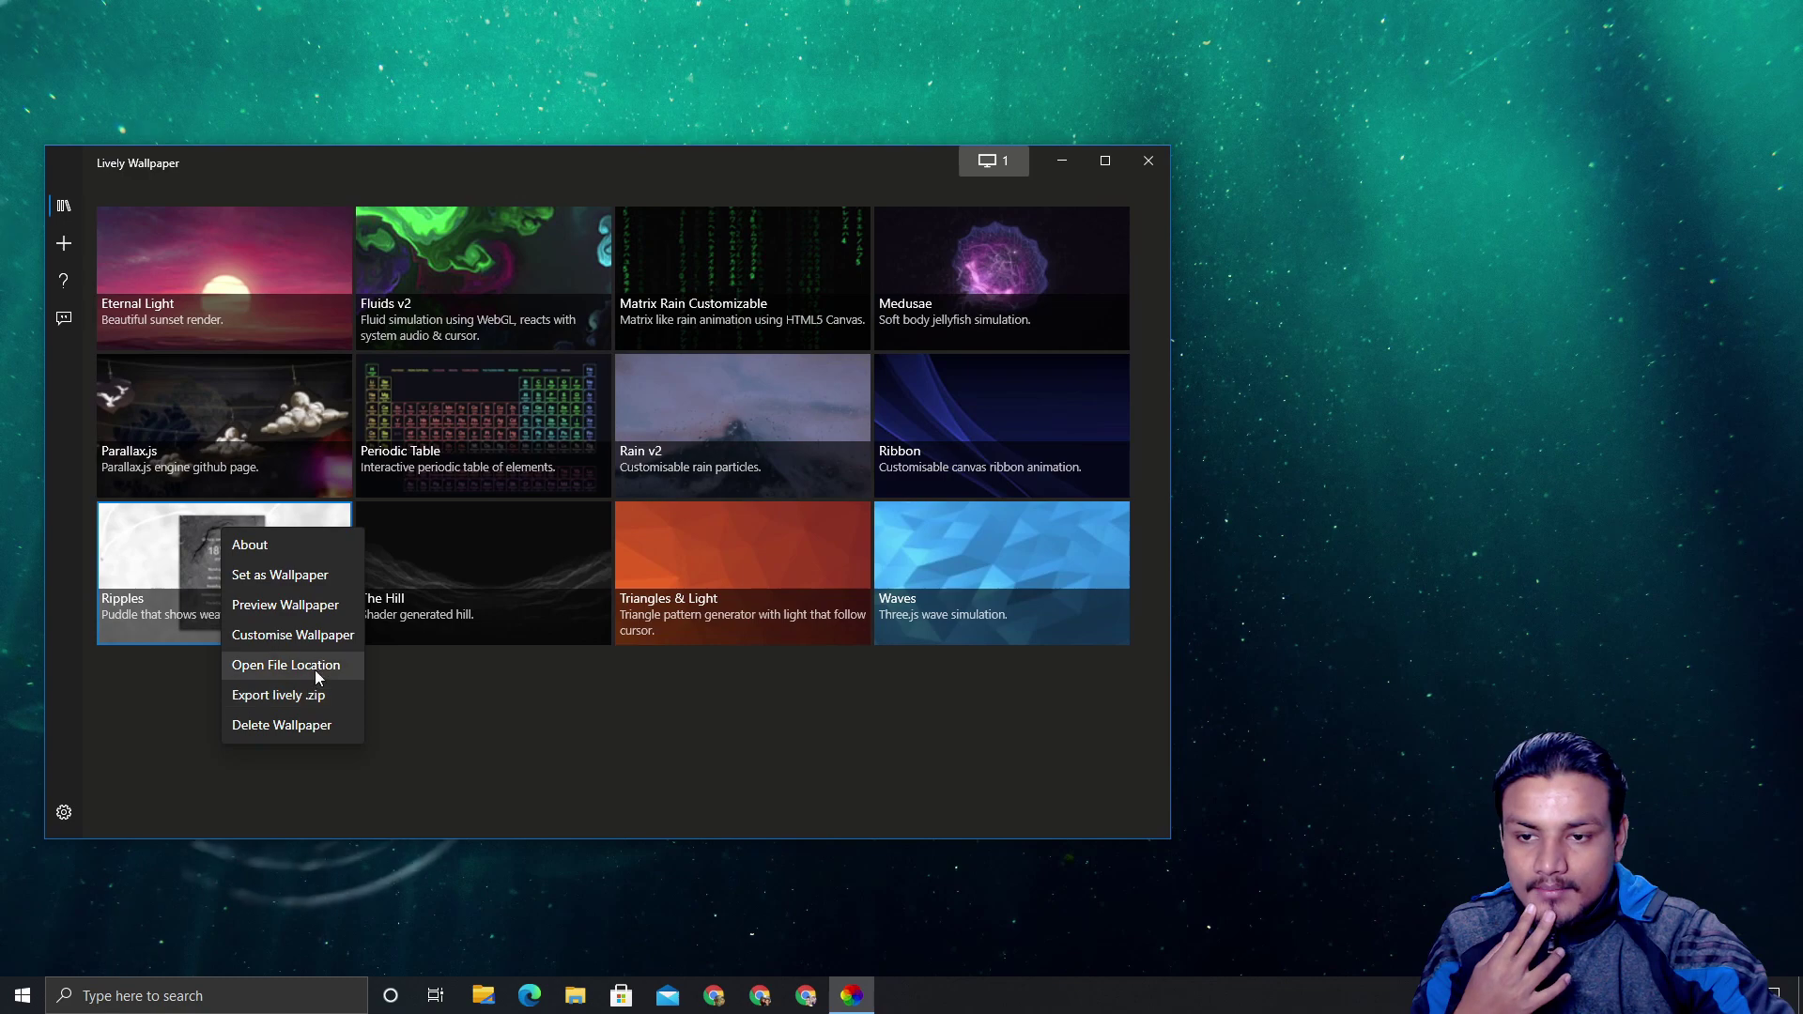
pyautogui.click(329, 635)
pyautogui.click(686, 421)
pyautogui.click(651, 439)
pyautogui.click(679, 415)
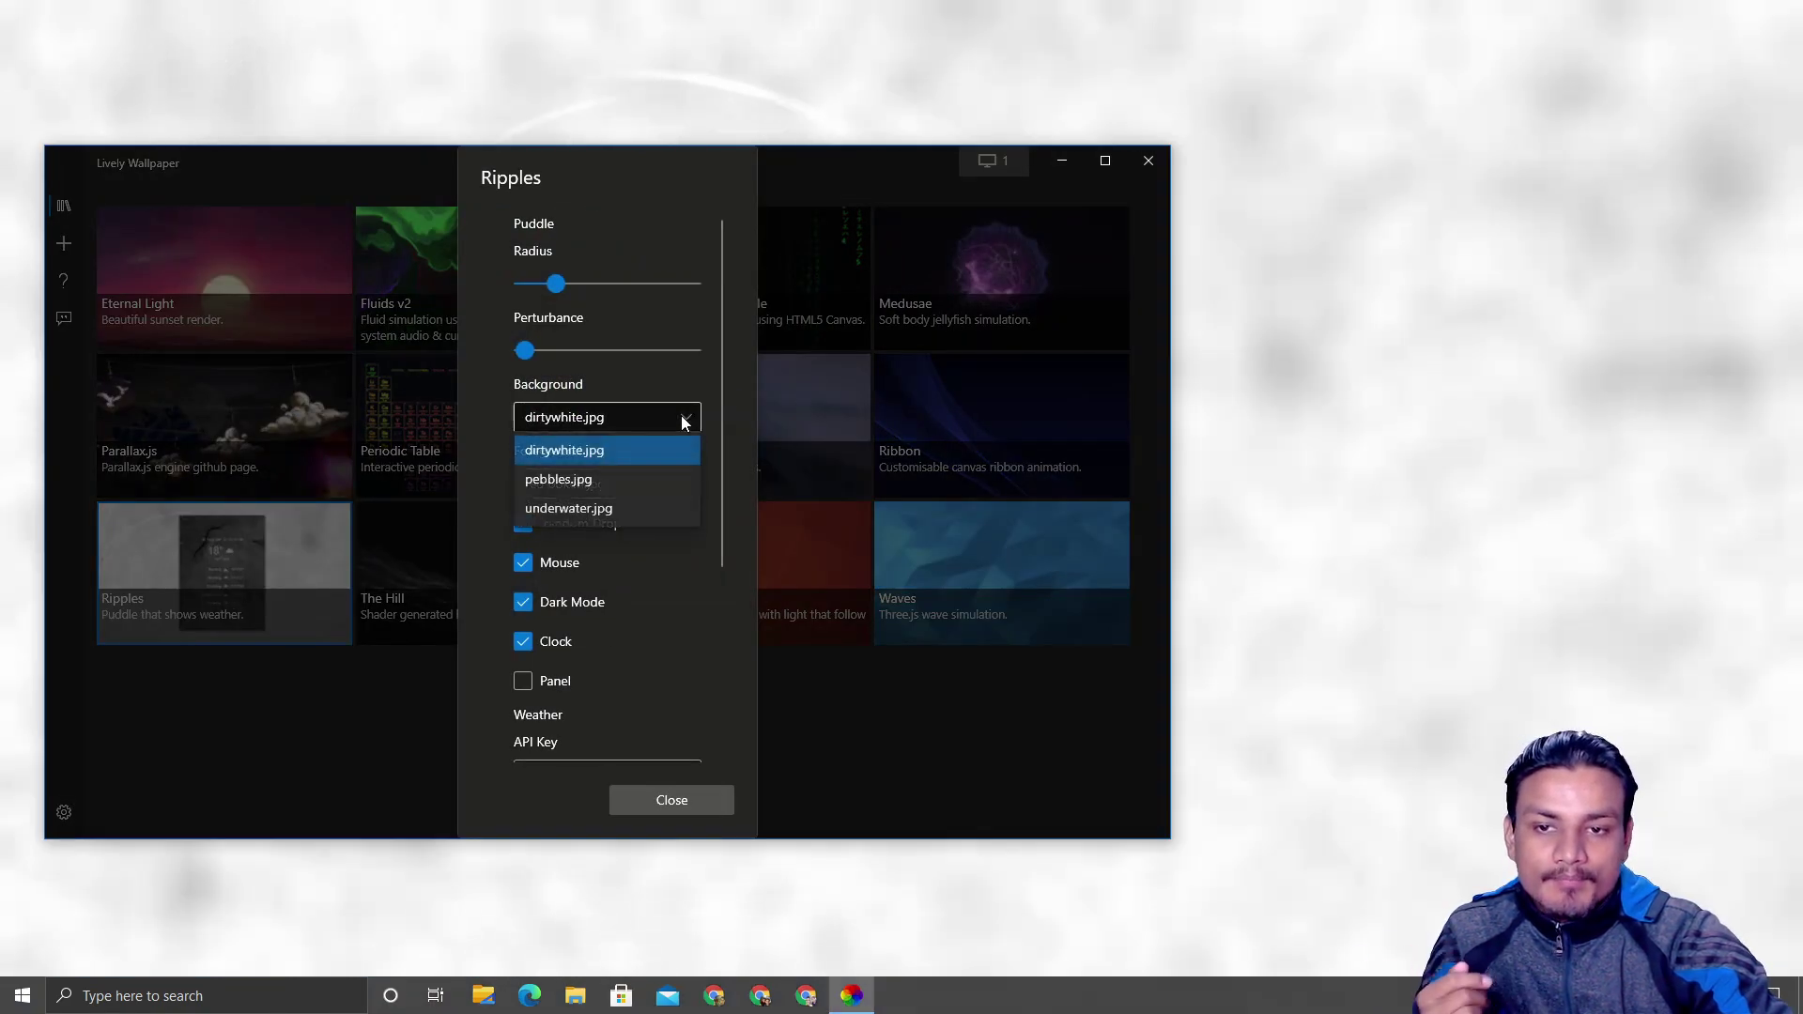
pyautogui.click(635, 477)
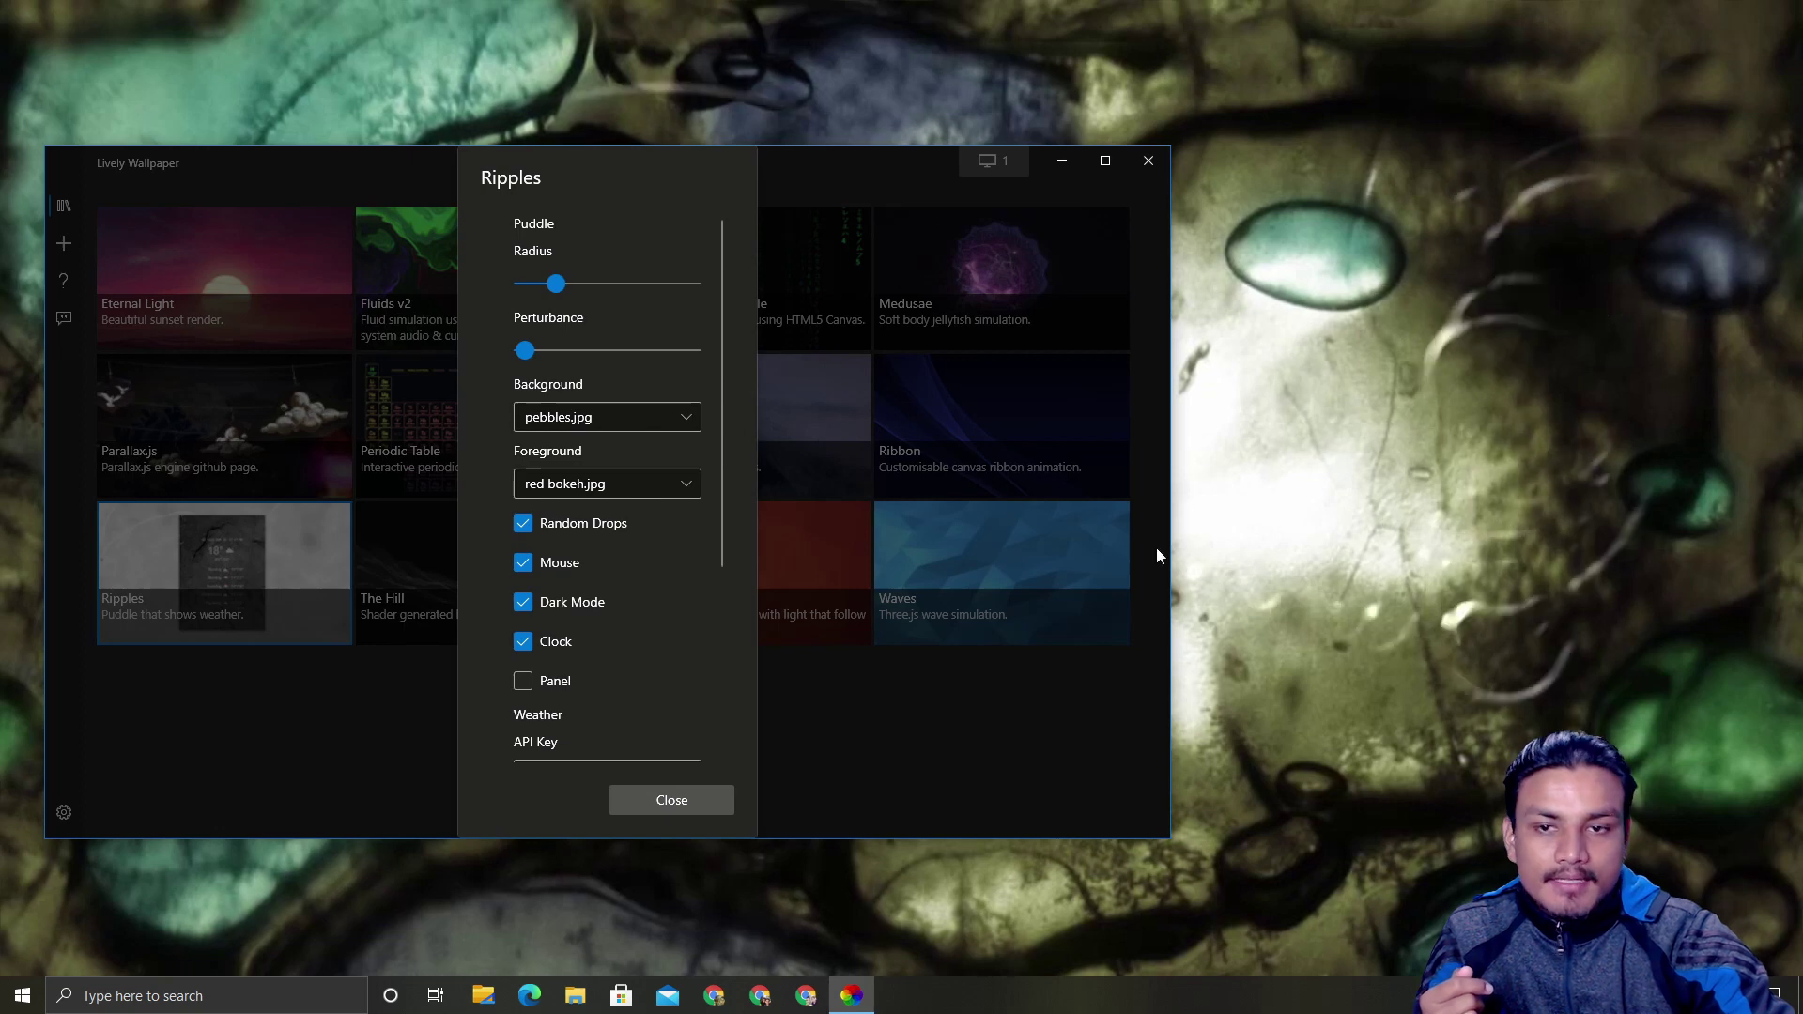
pyautogui.click(648, 420)
pyautogui.click(576, 499)
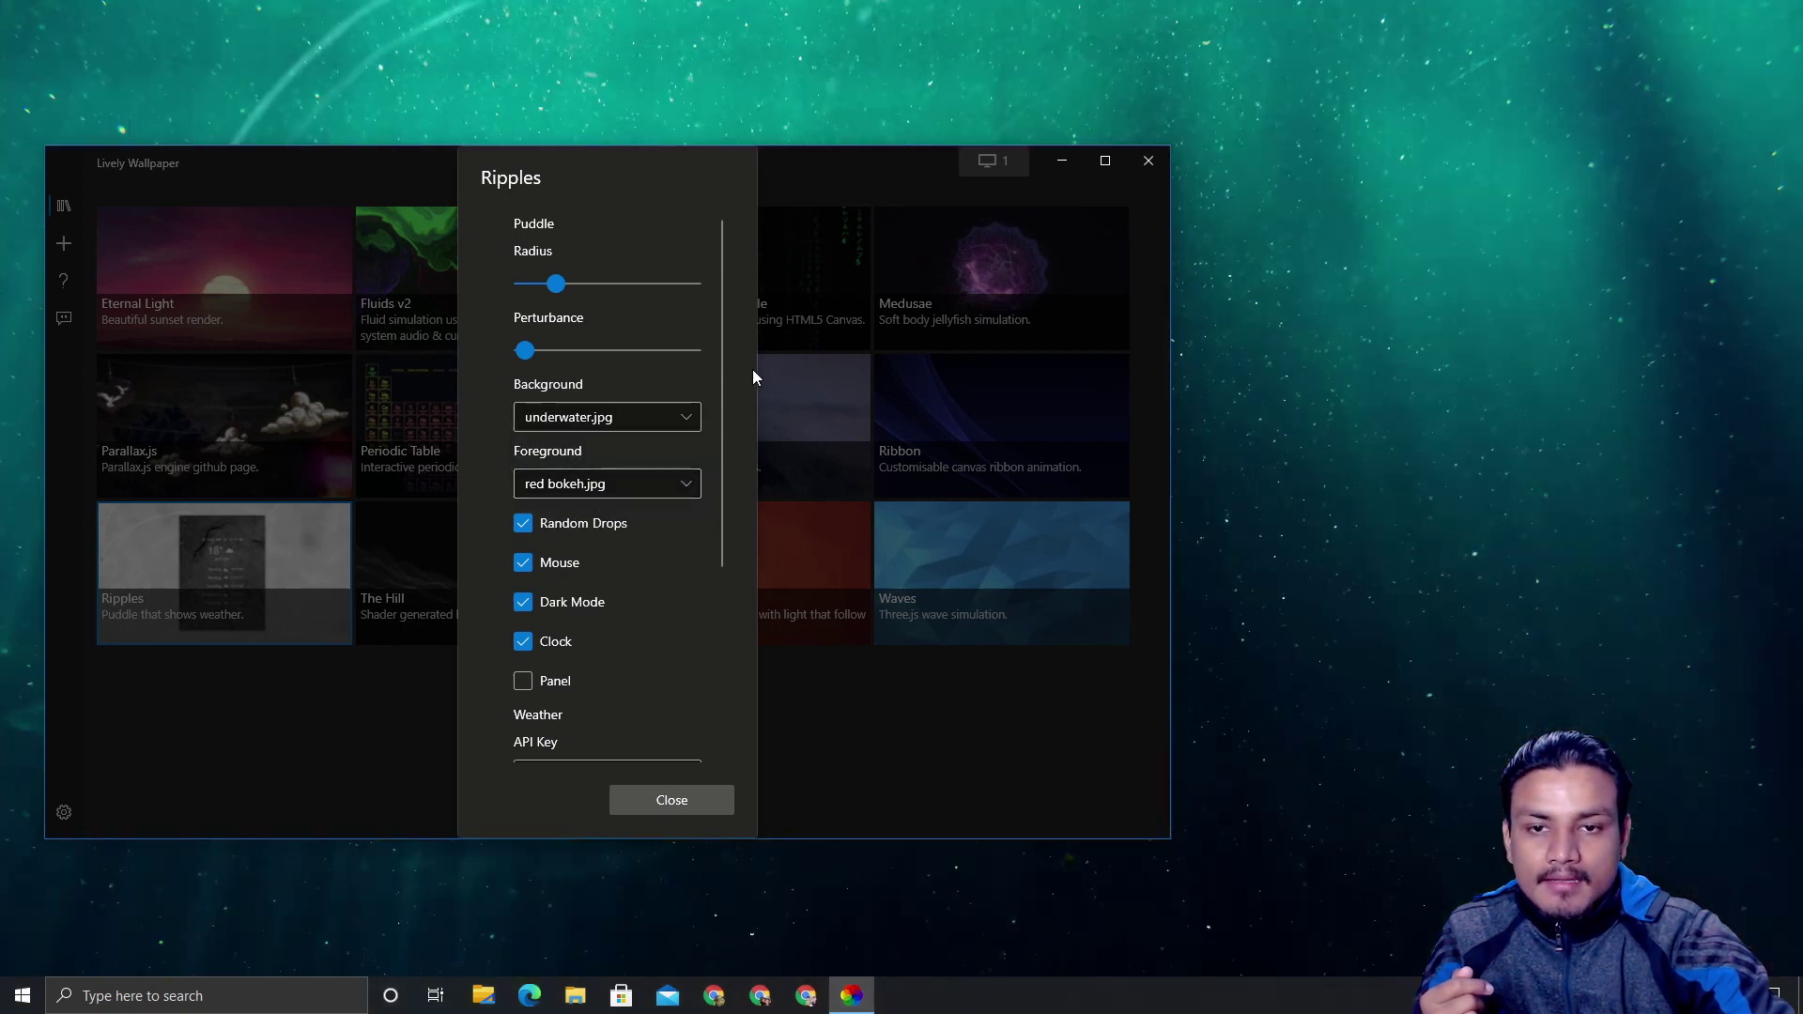
pyautogui.moveTo(723, 405); pyautogui.dragTo(714, 517)
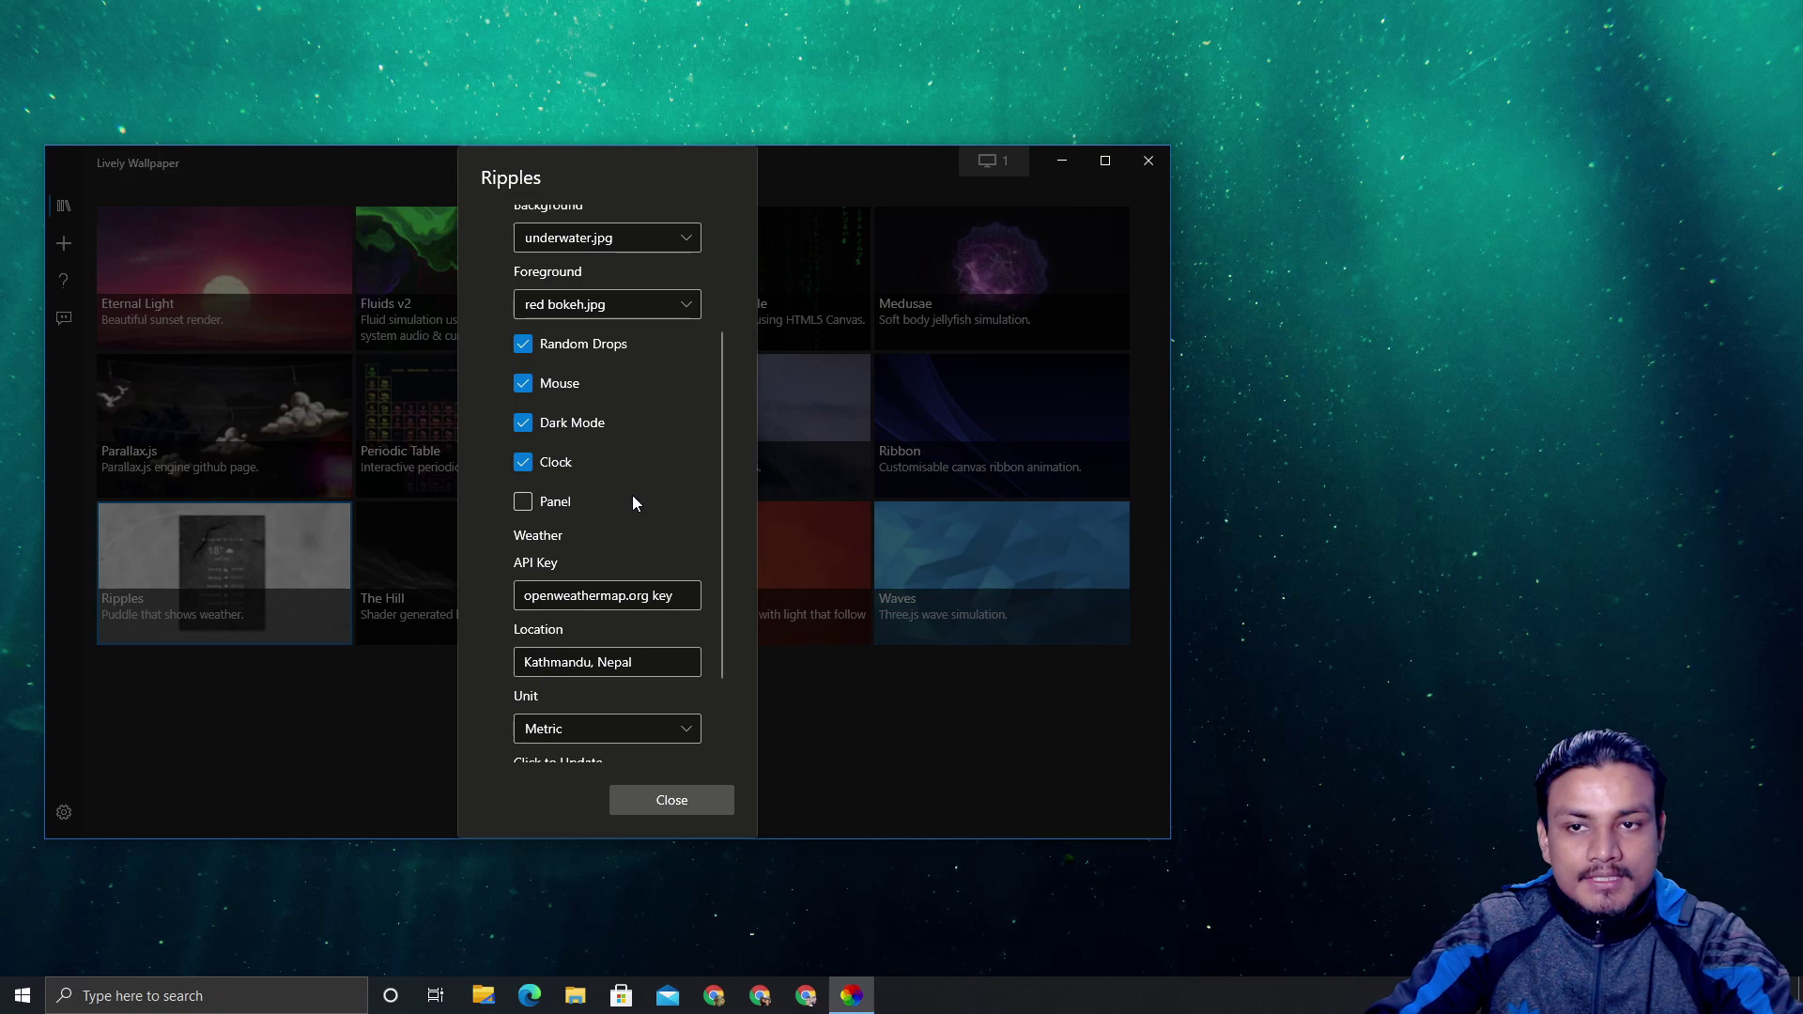
pyautogui.press('Escape')
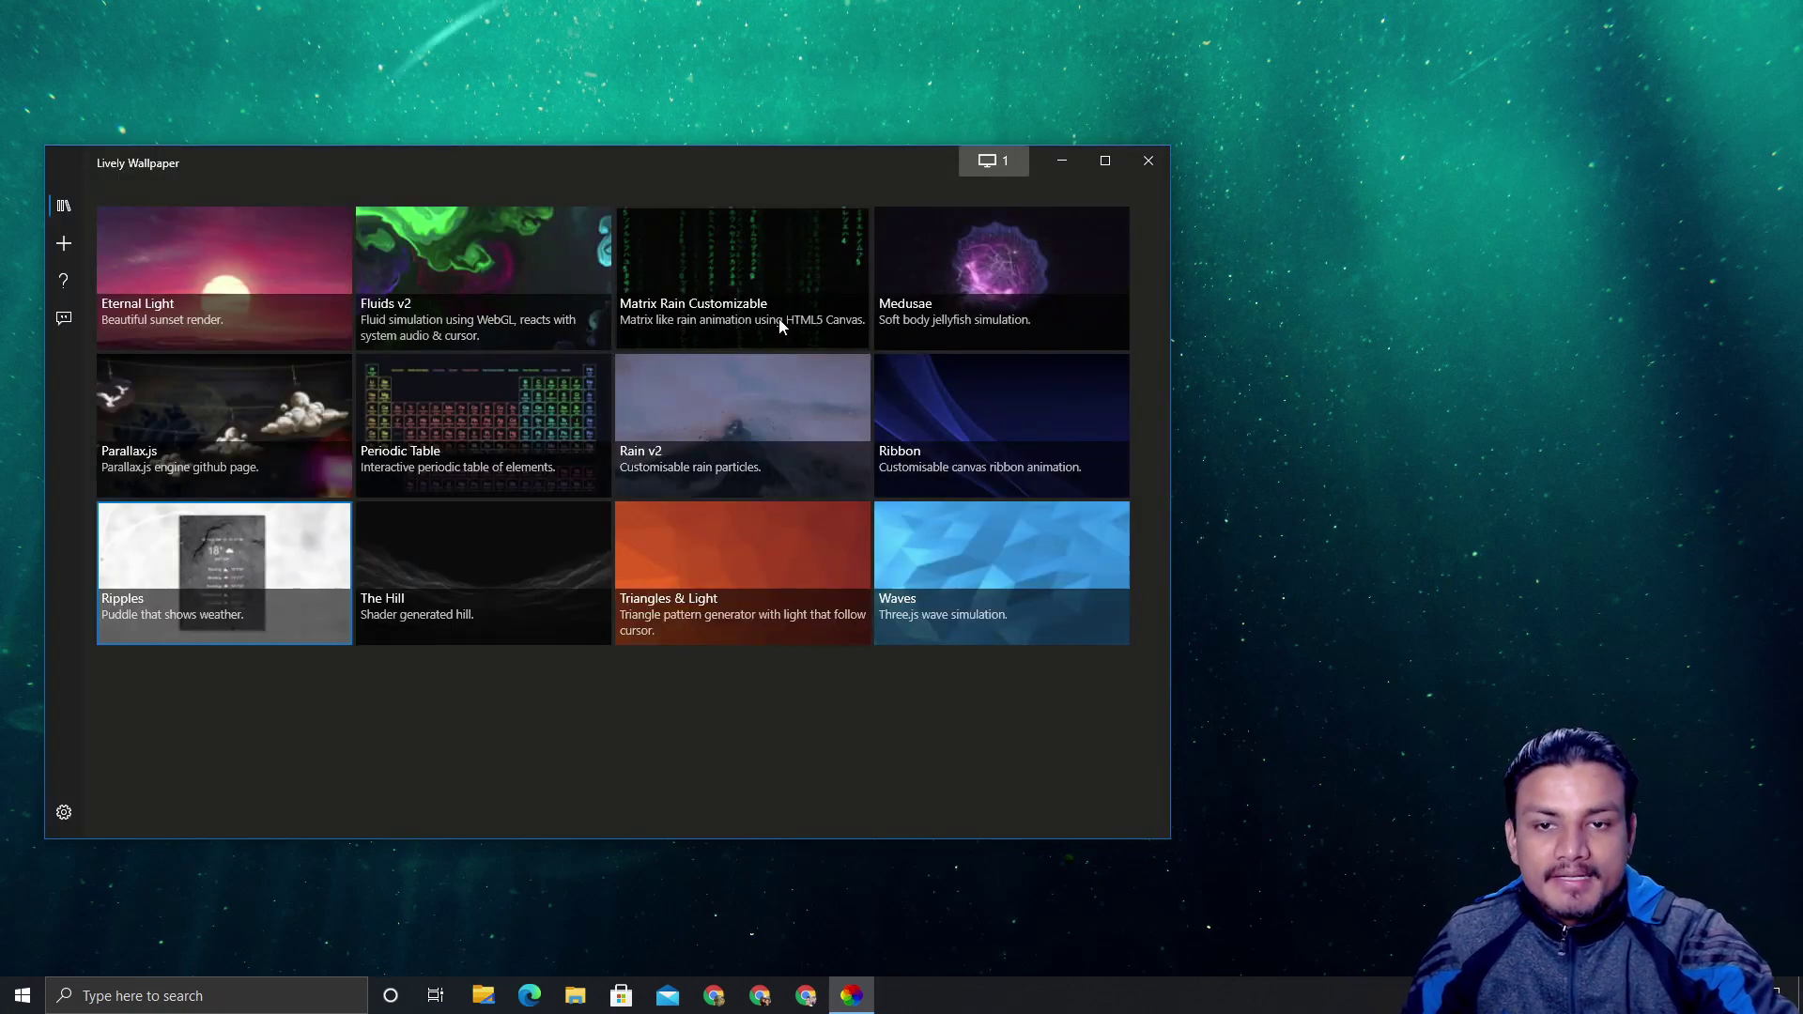
# Apply Matrix Rain Customizable and open its customisation settings
pyautogui.click(707, 261)
pyautogui.moveTo(716, 165); pyautogui.dragTo(1071, 115)
pyautogui.rightClick(1084, 212)
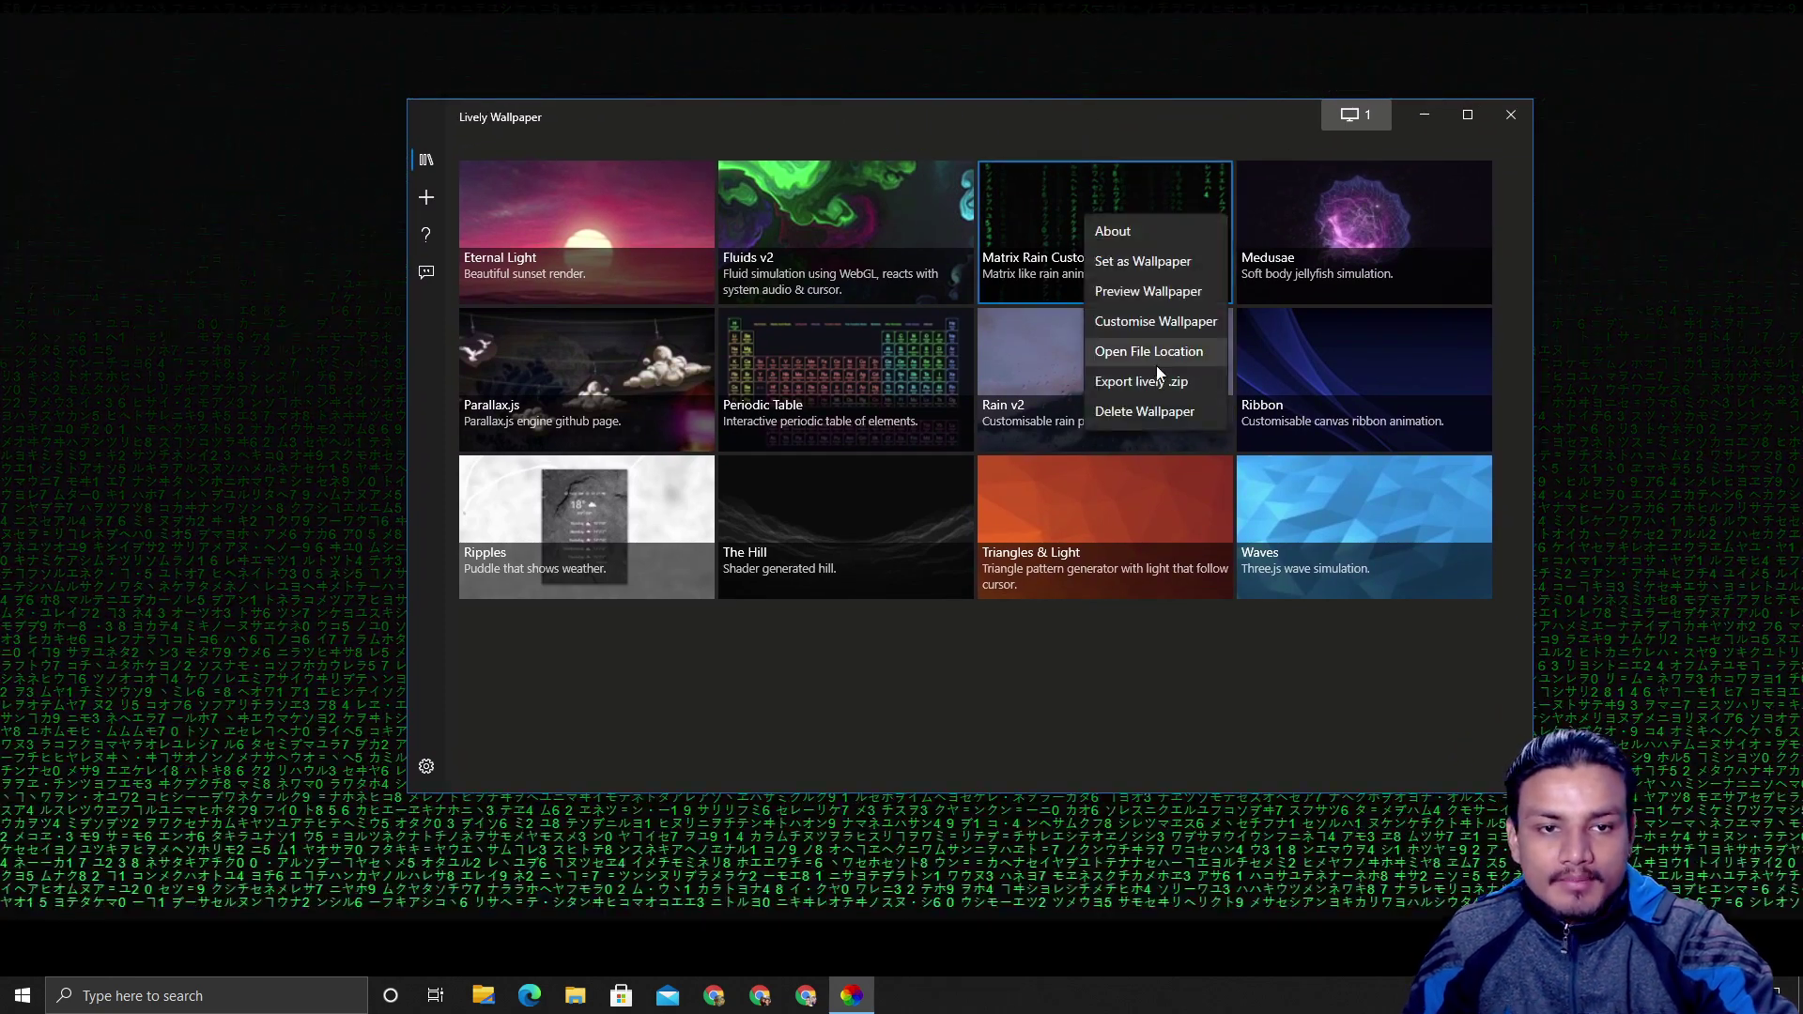
pyautogui.click(1182, 321)
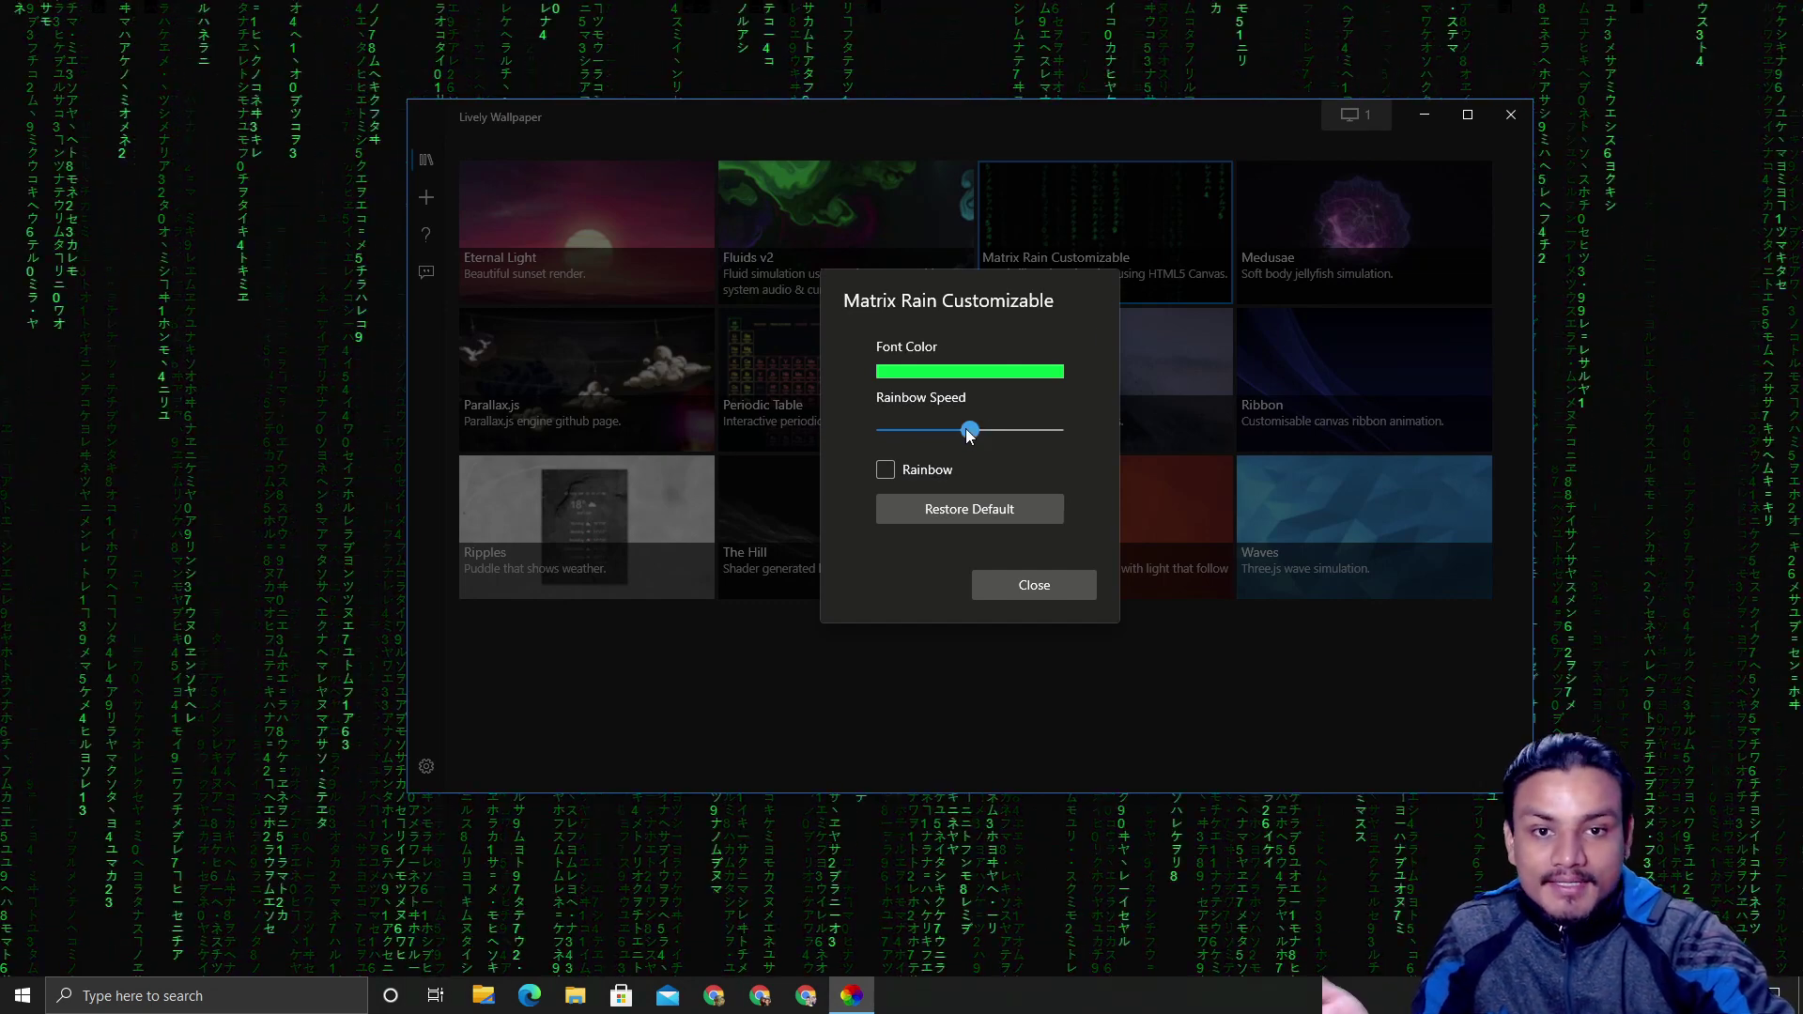
# Set the rain Font Color to red and raise Rainbow Speed to about 57
pyautogui.click(956, 376)
pyautogui.click(814, 302)
pyautogui.click(833, 512)
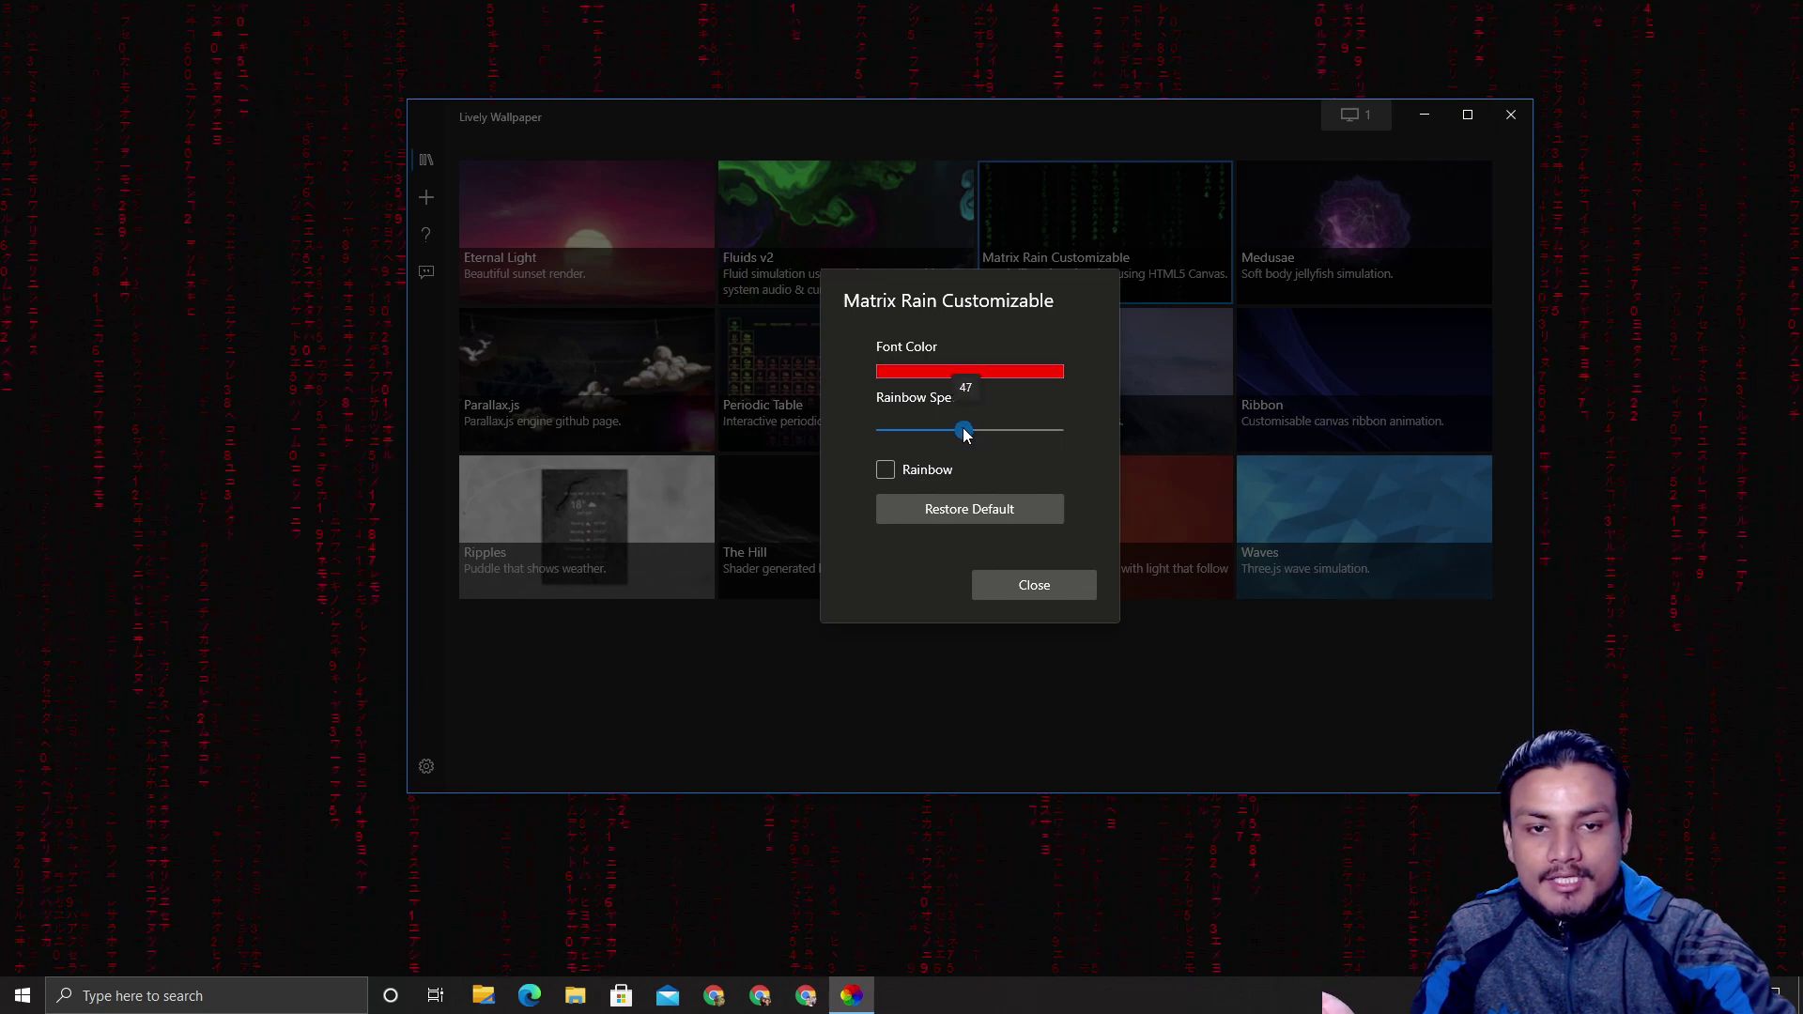
pyautogui.moveTo(894, 433); pyautogui.dragTo(986, 440)
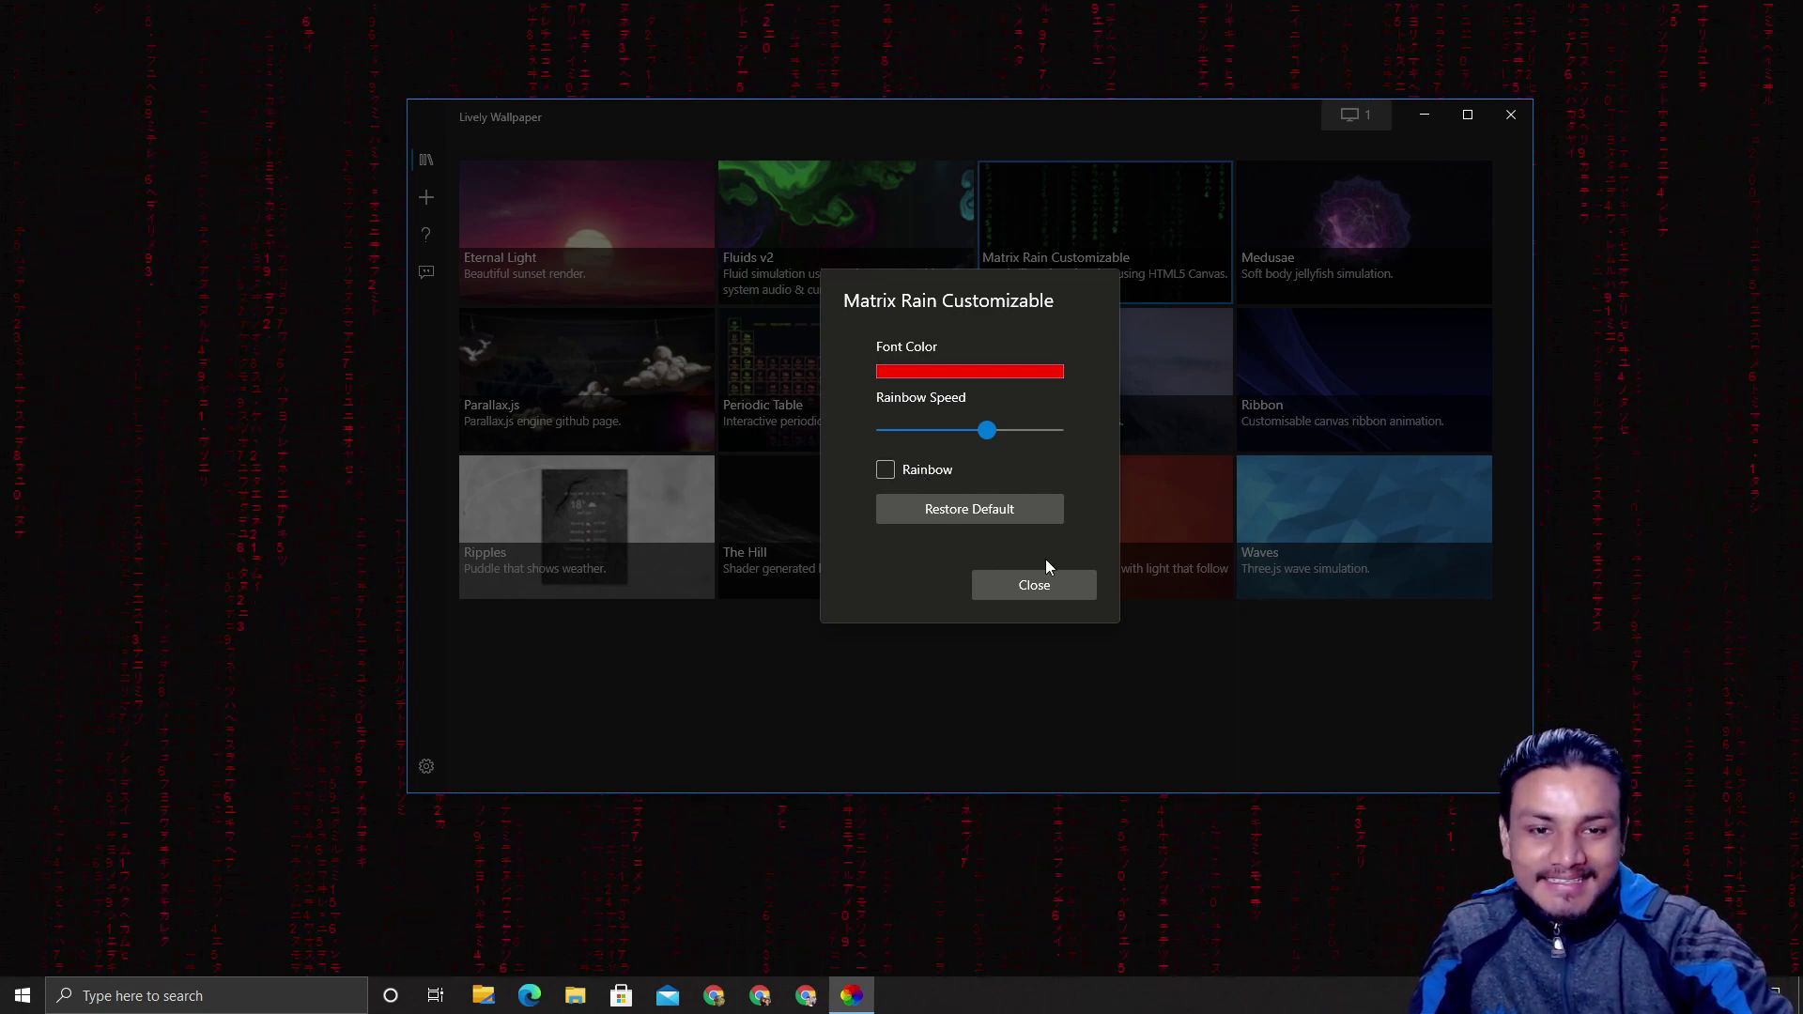
# Close Matrix Rain settings, preview Medusae on the desktop, then apply Waves
pyautogui.click(1043, 582)
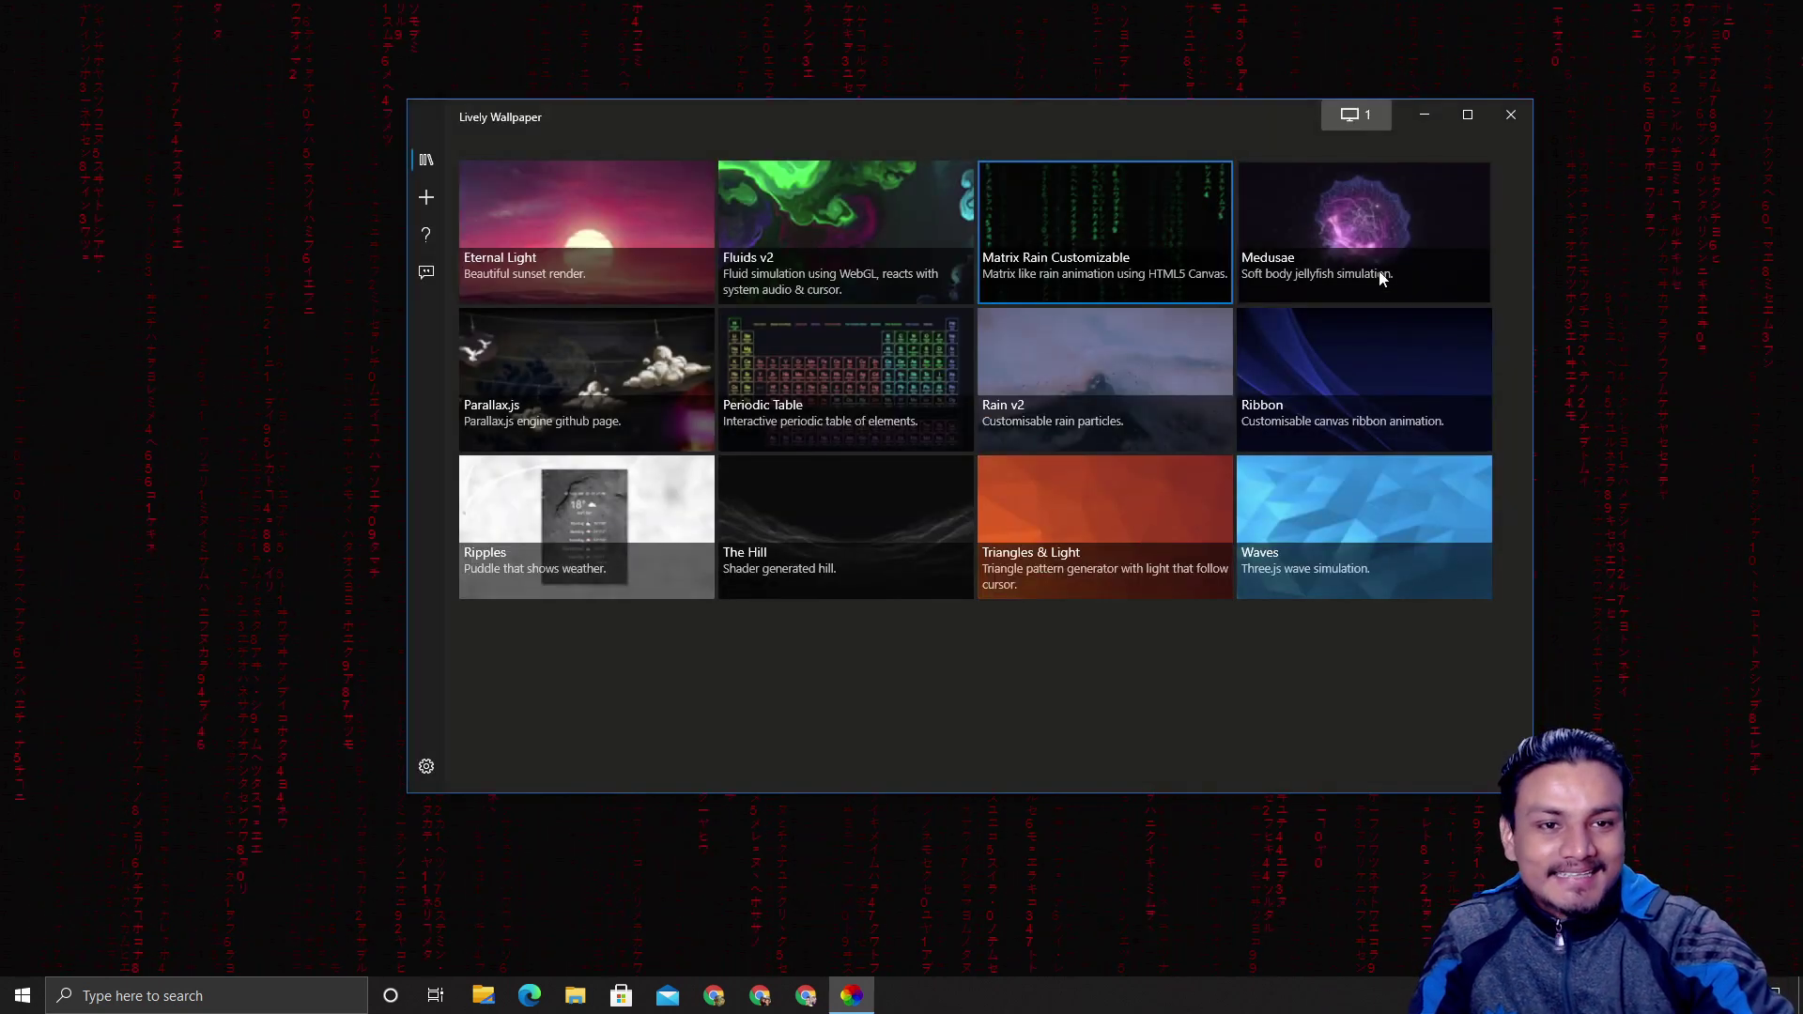
pyautogui.click(1344, 226)
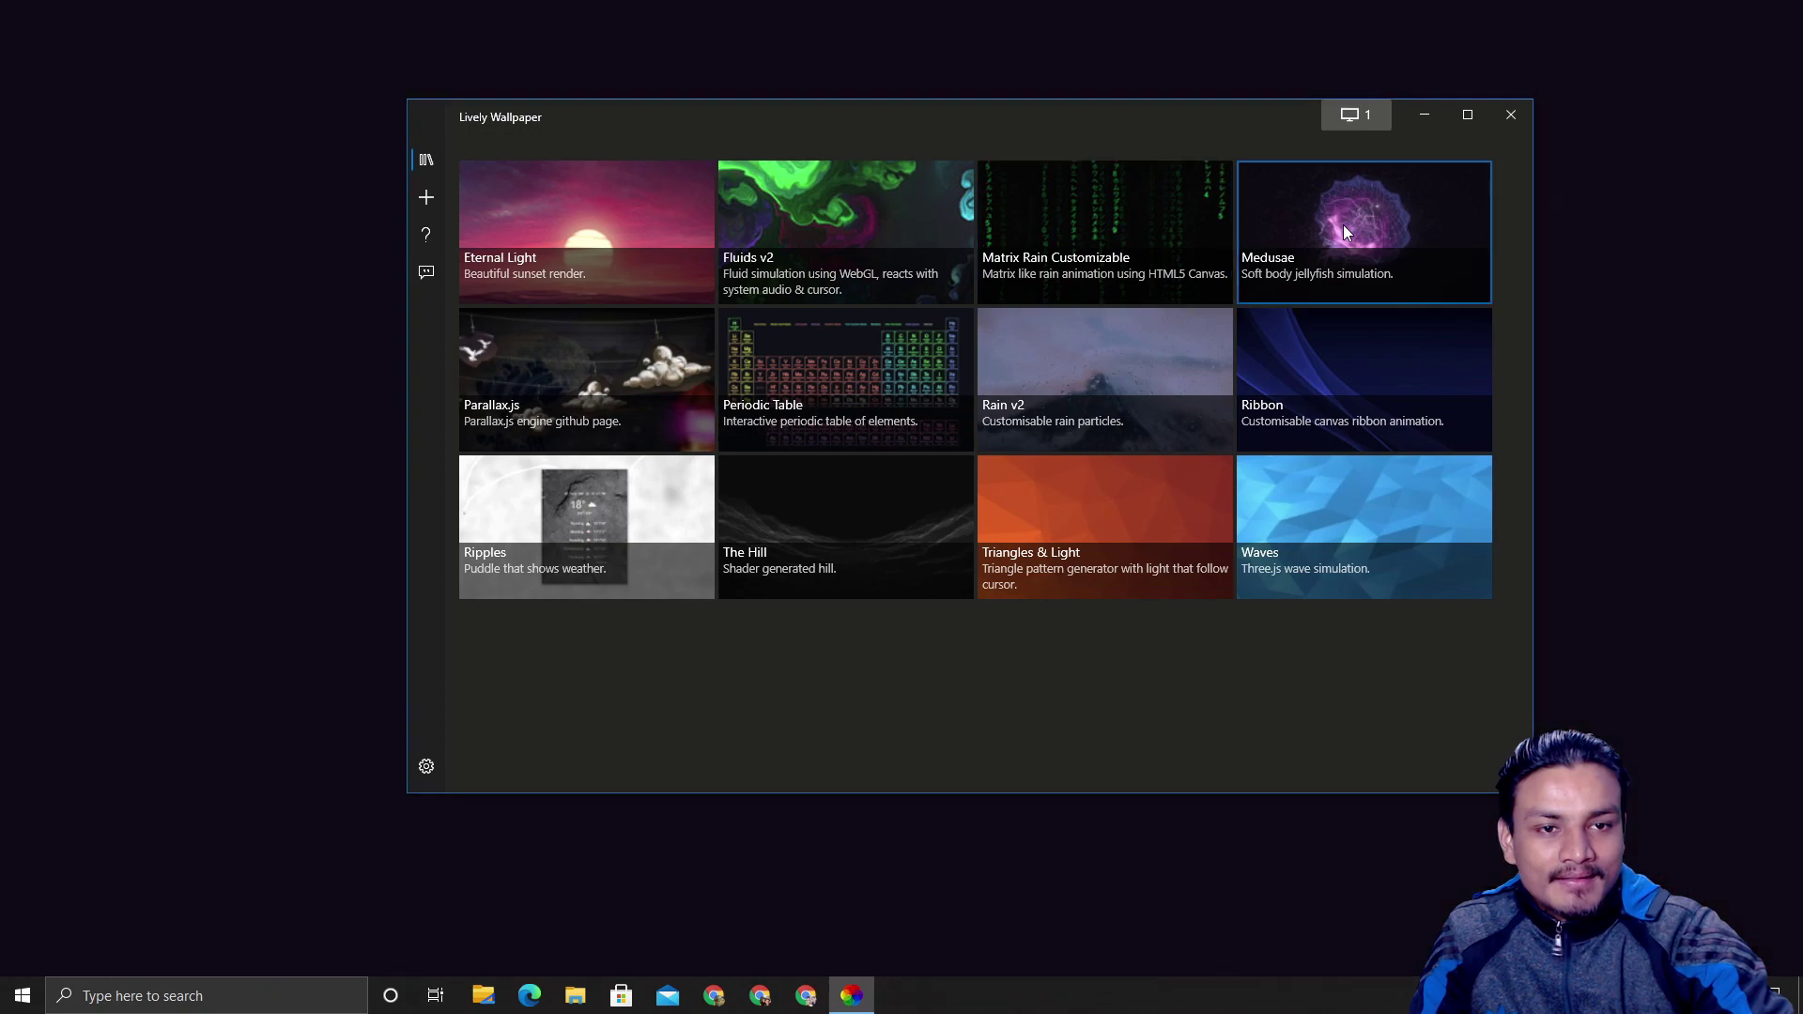
pyautogui.click(1417, 124)
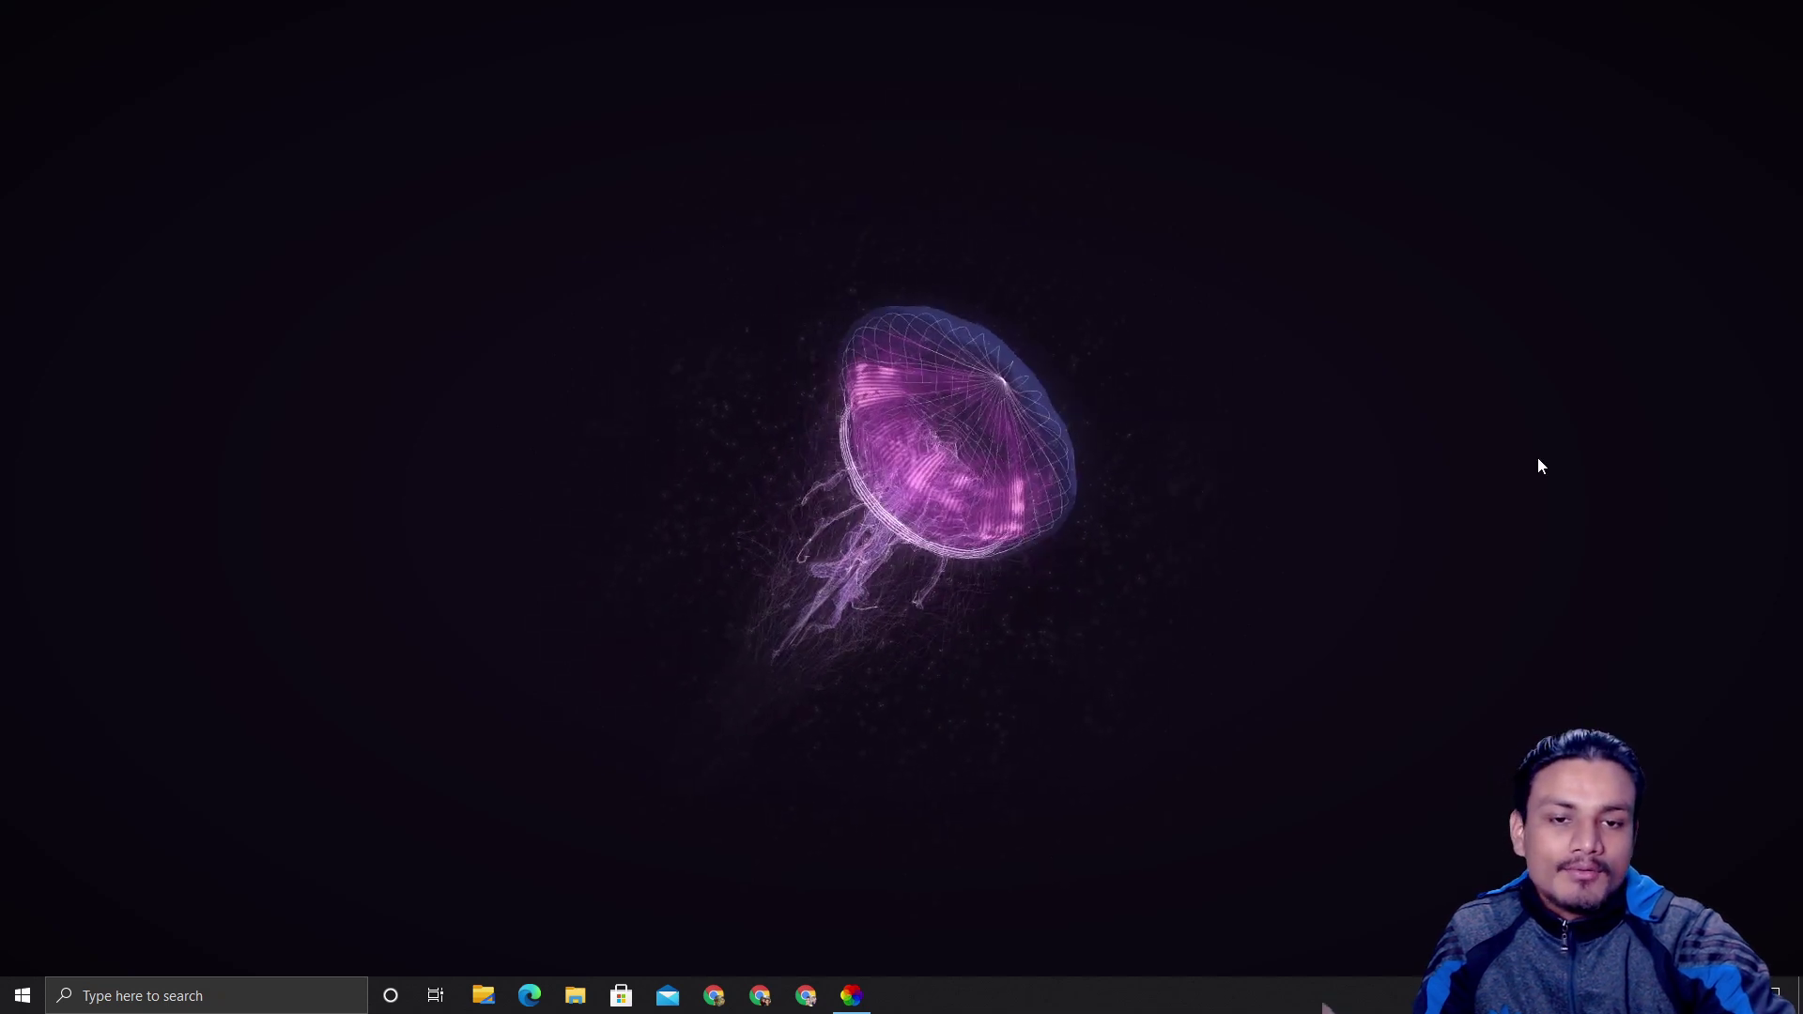
pyautogui.rightClick(720, 466)
pyautogui.click(1097, 387)
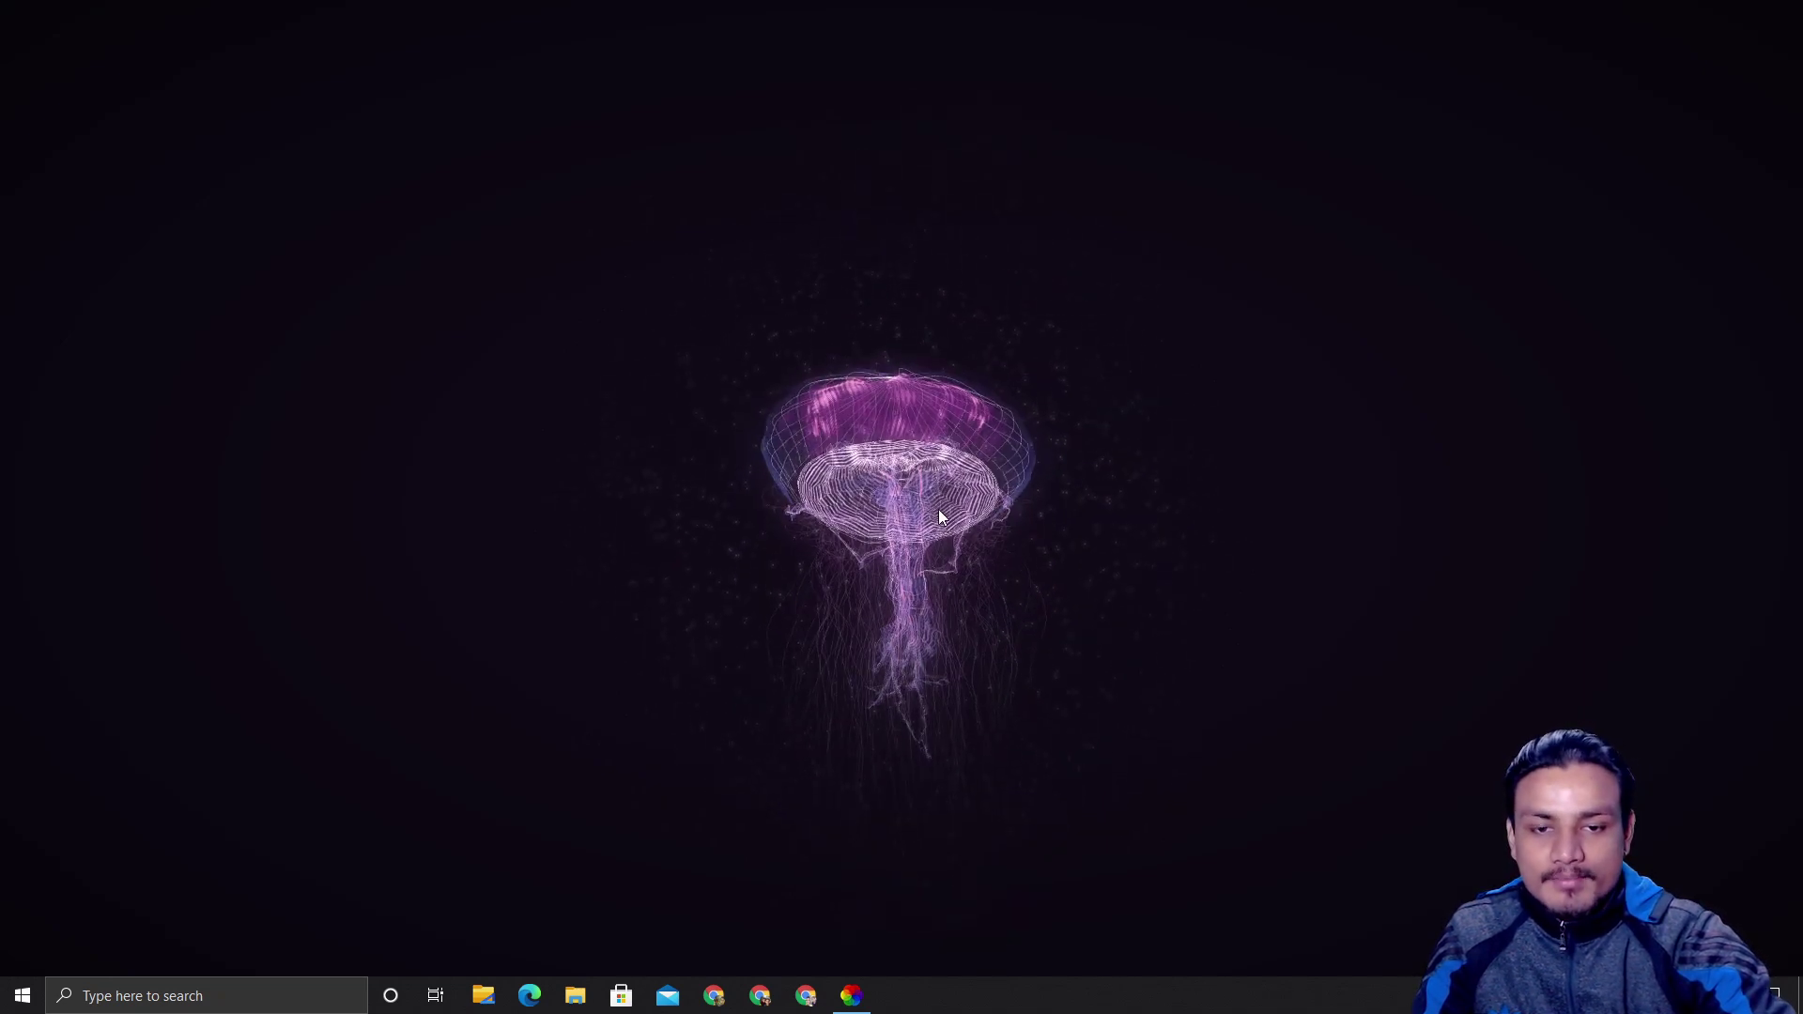
pyautogui.click(851, 996)
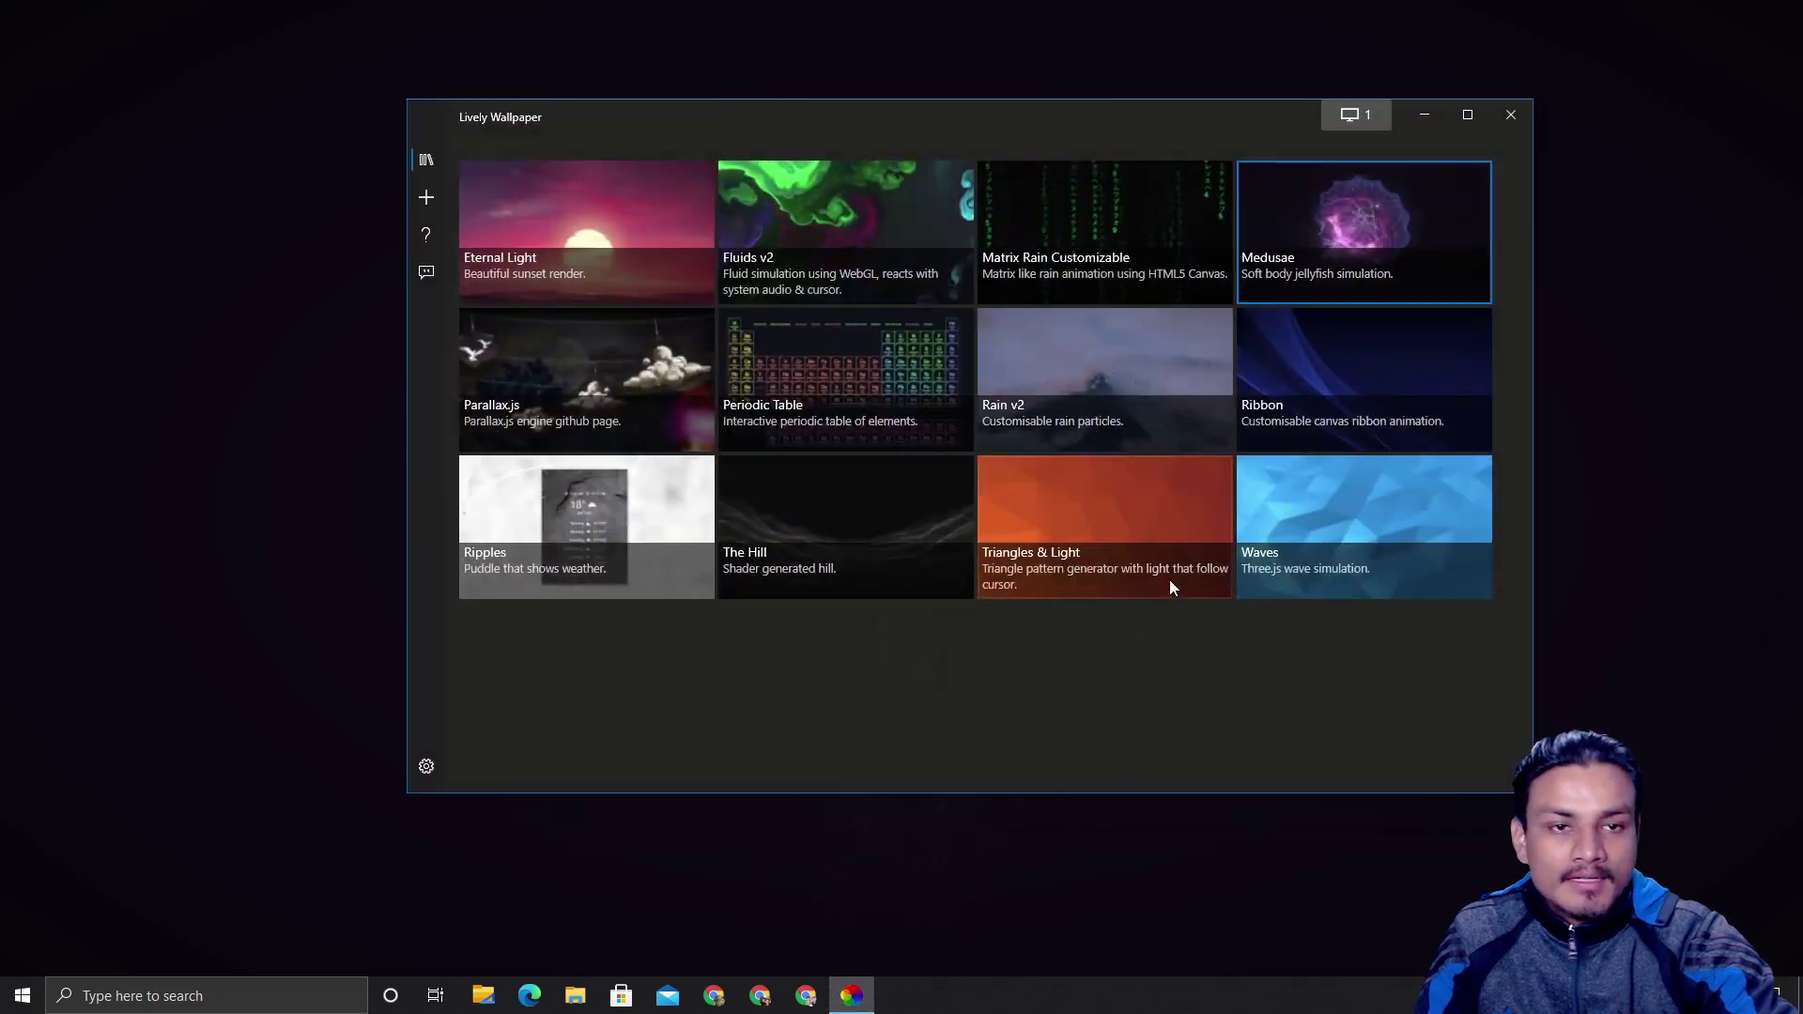
pyautogui.click(1311, 531)
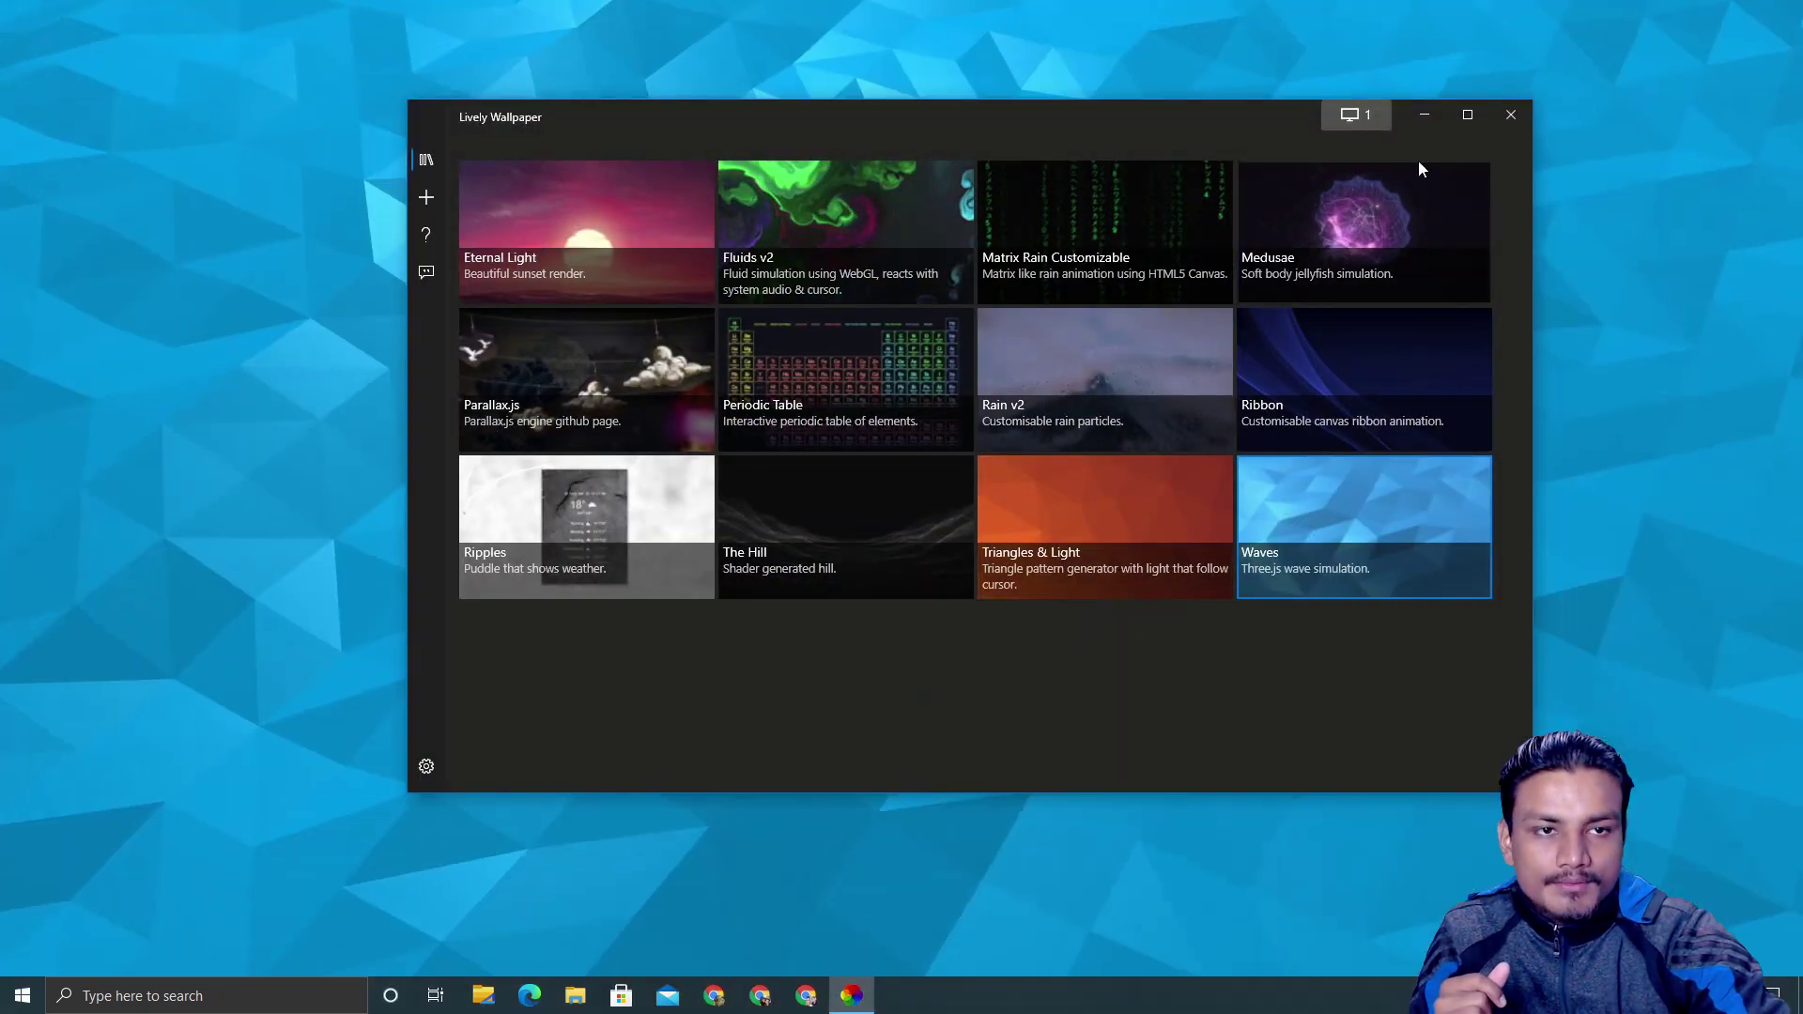
# Preview Waves on the desktop and open its customisation settings
pyautogui.click(1421, 116)
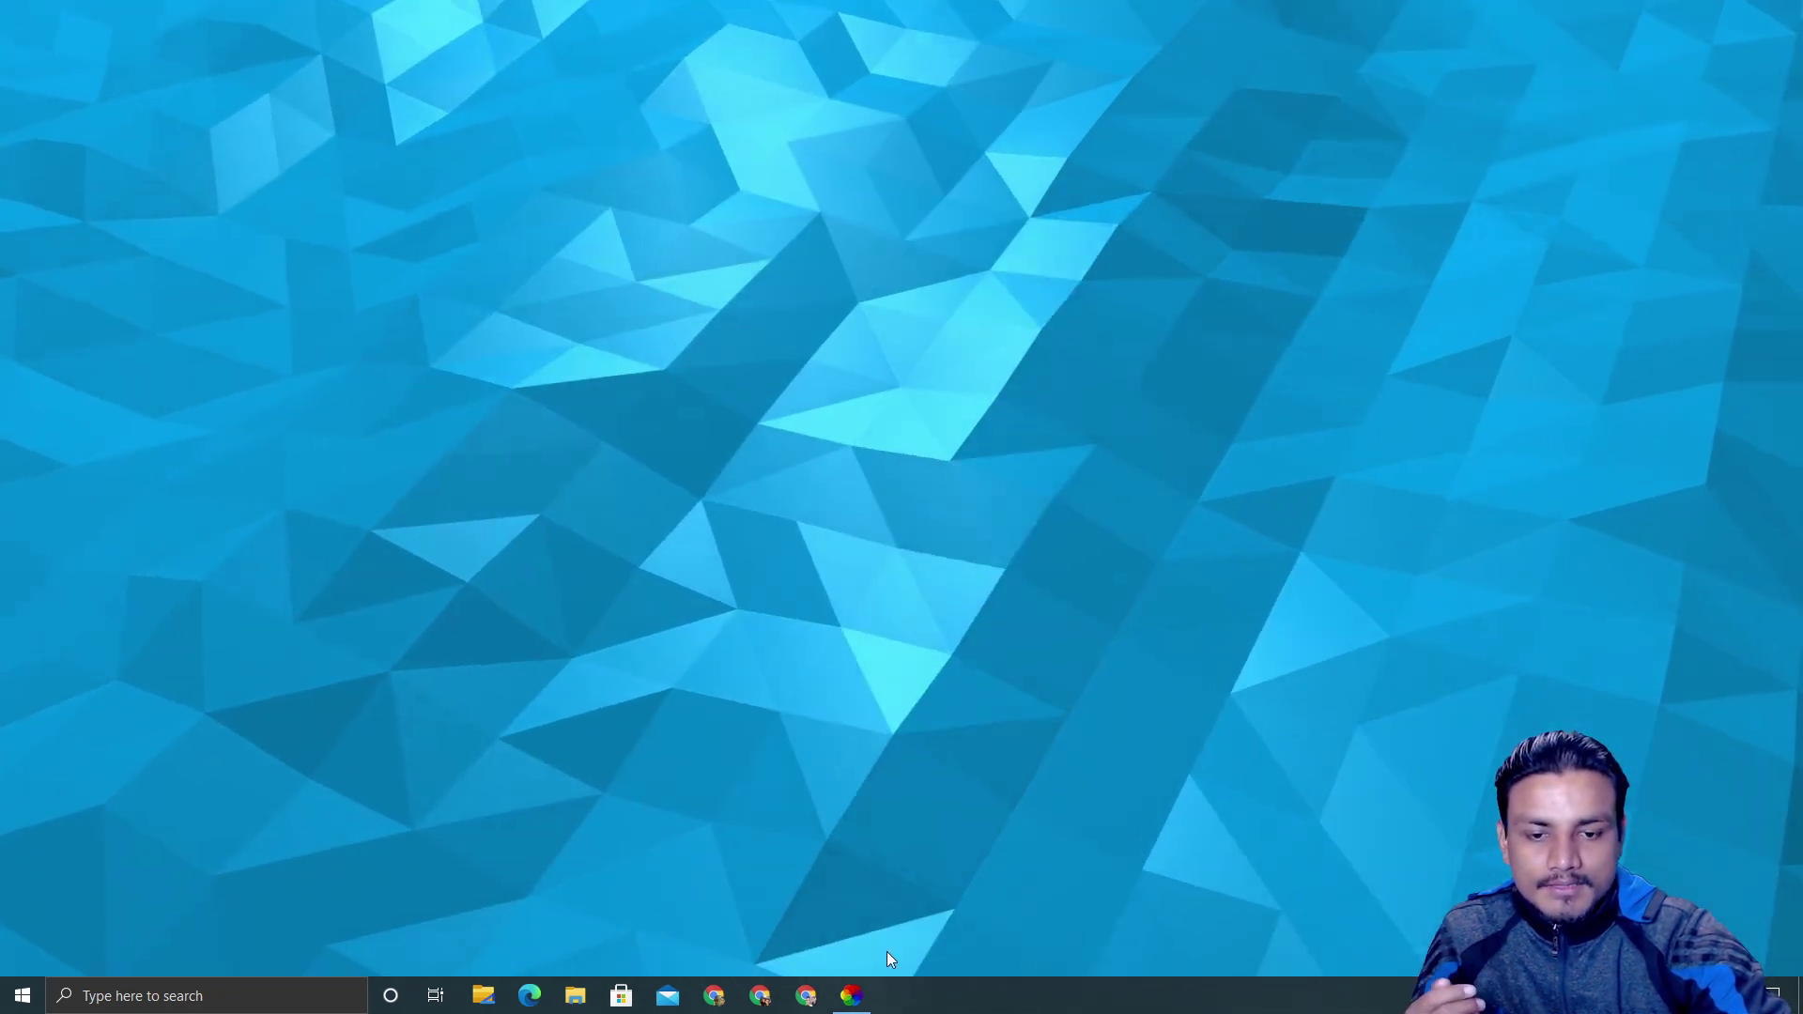
pyautogui.click(851, 995)
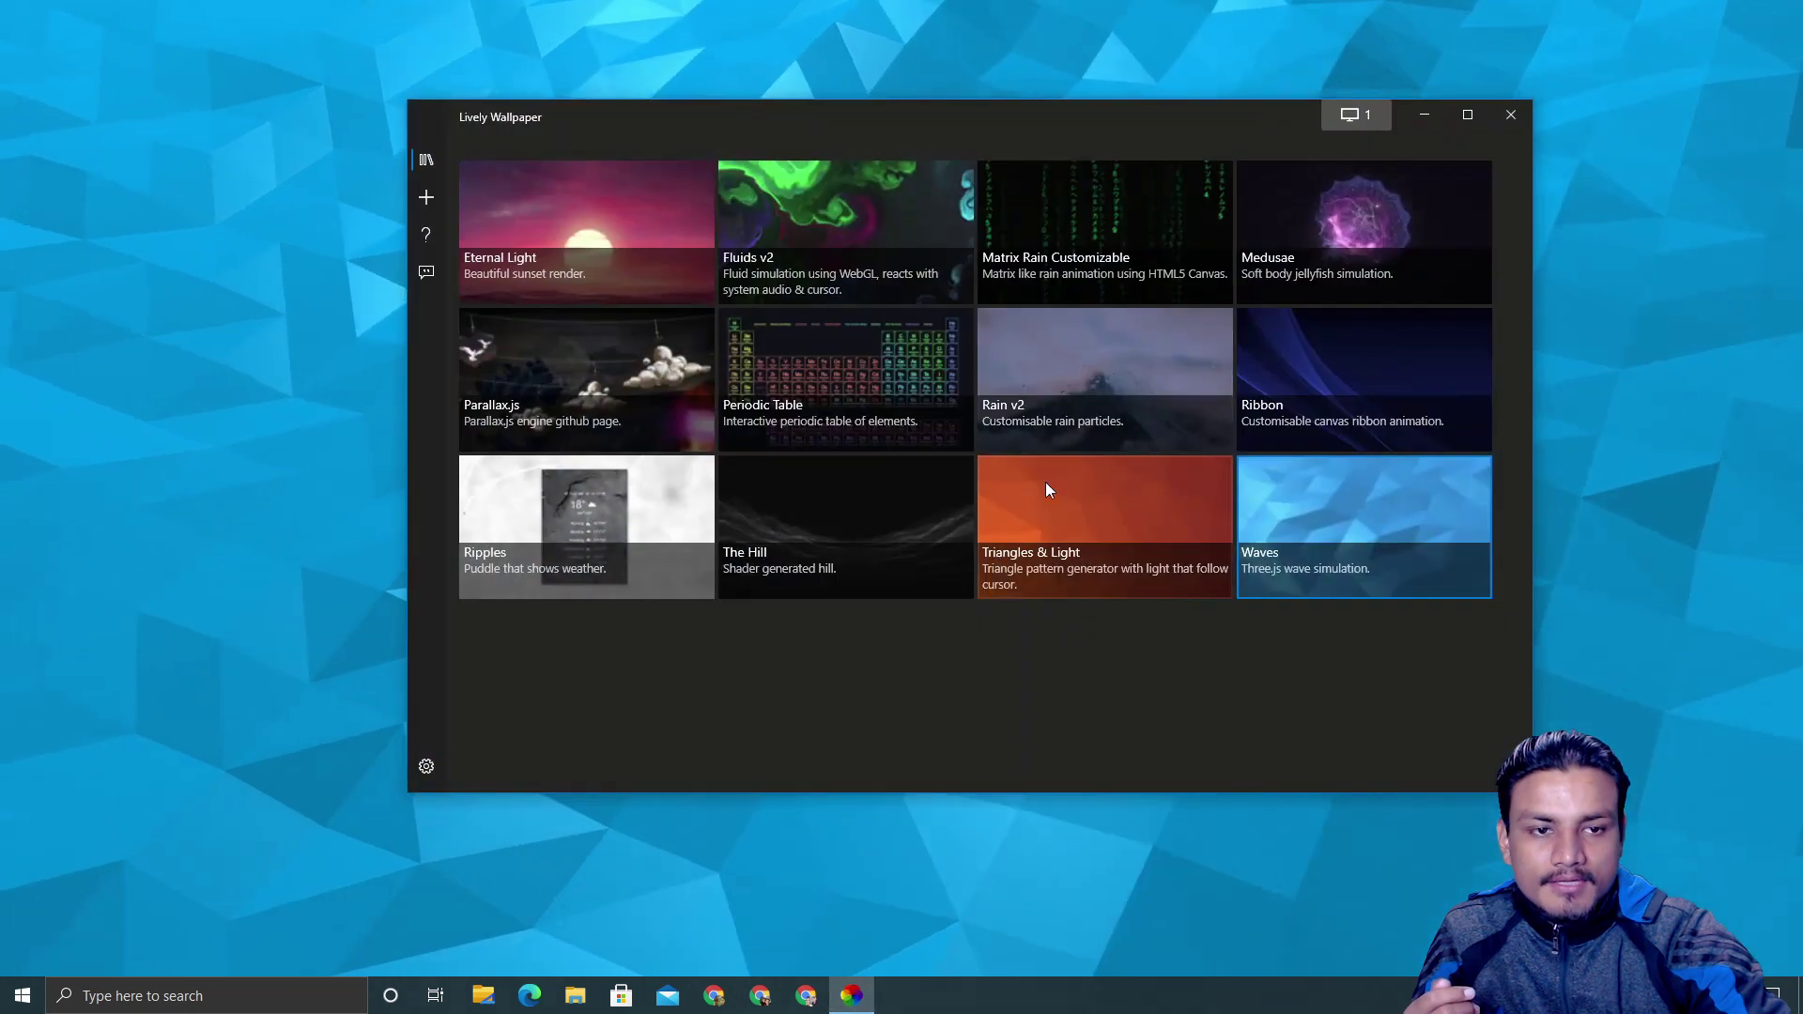
pyautogui.rightClick(1304, 541)
pyautogui.click(1348, 649)
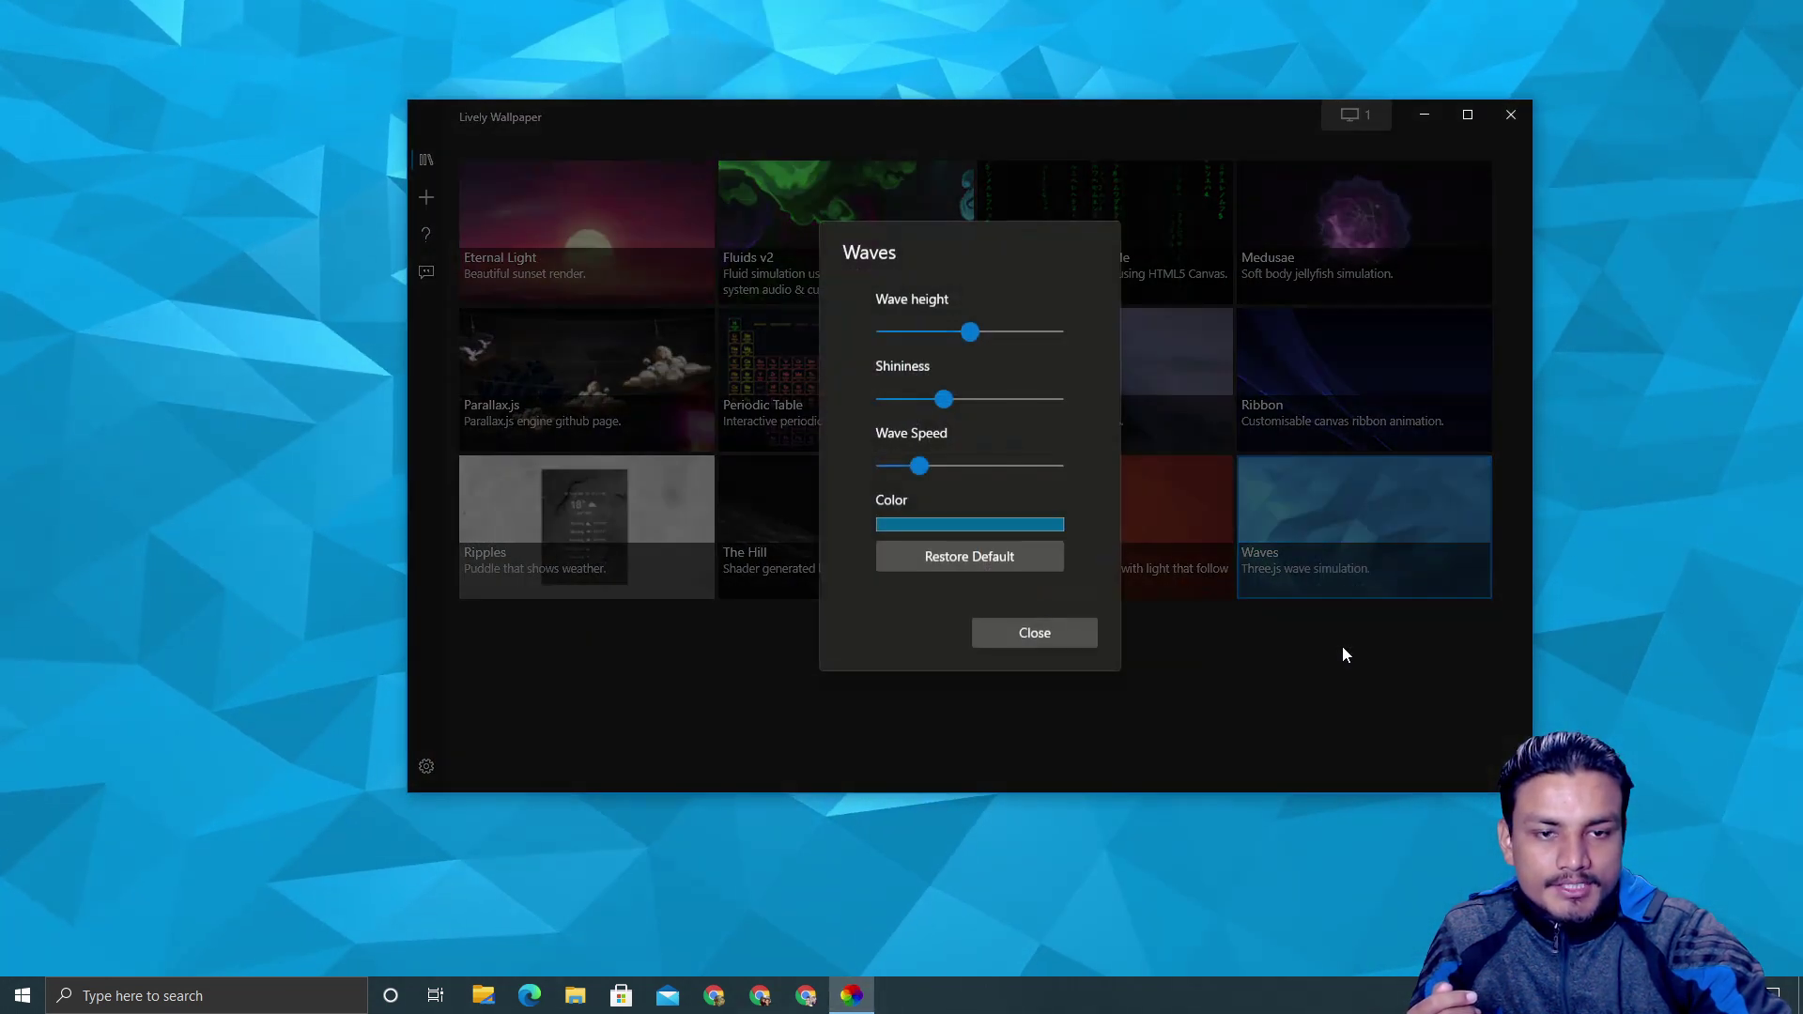
# Try red, cyan and pink wave colours, then restore the default blue and close
pyautogui.click(977, 528)
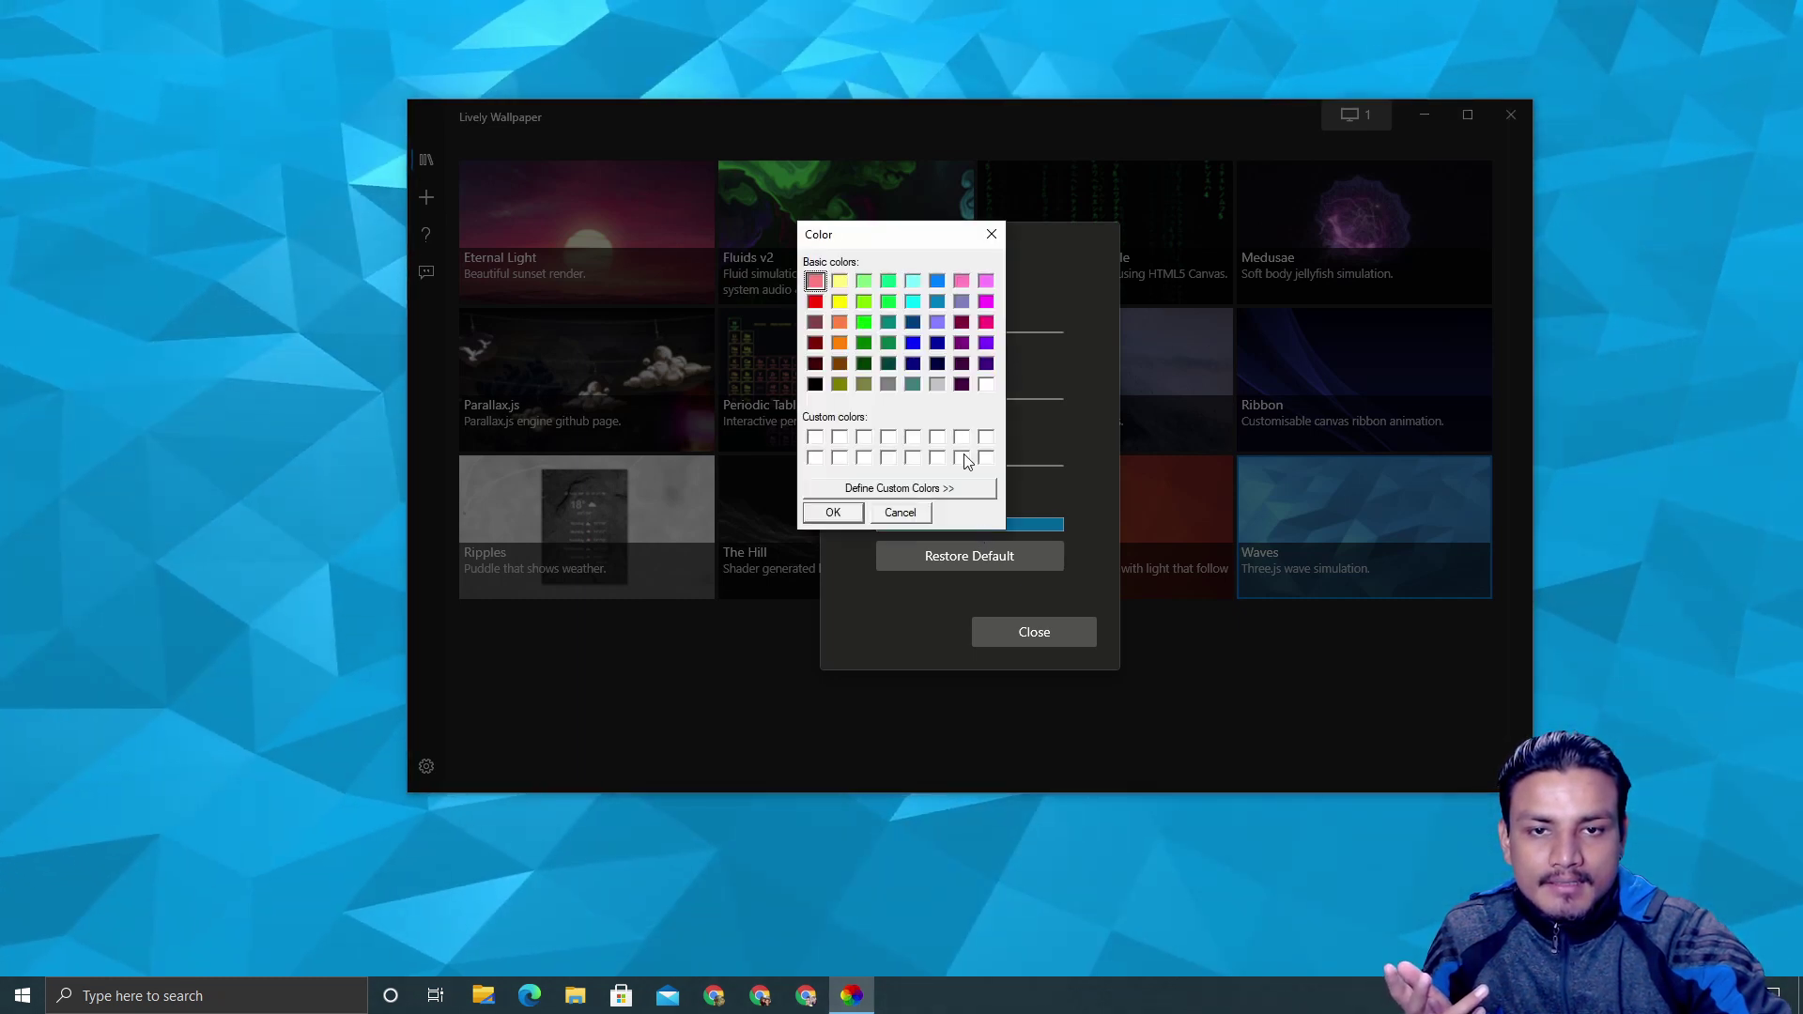
pyautogui.click(814, 301)
pyautogui.click(850, 512)
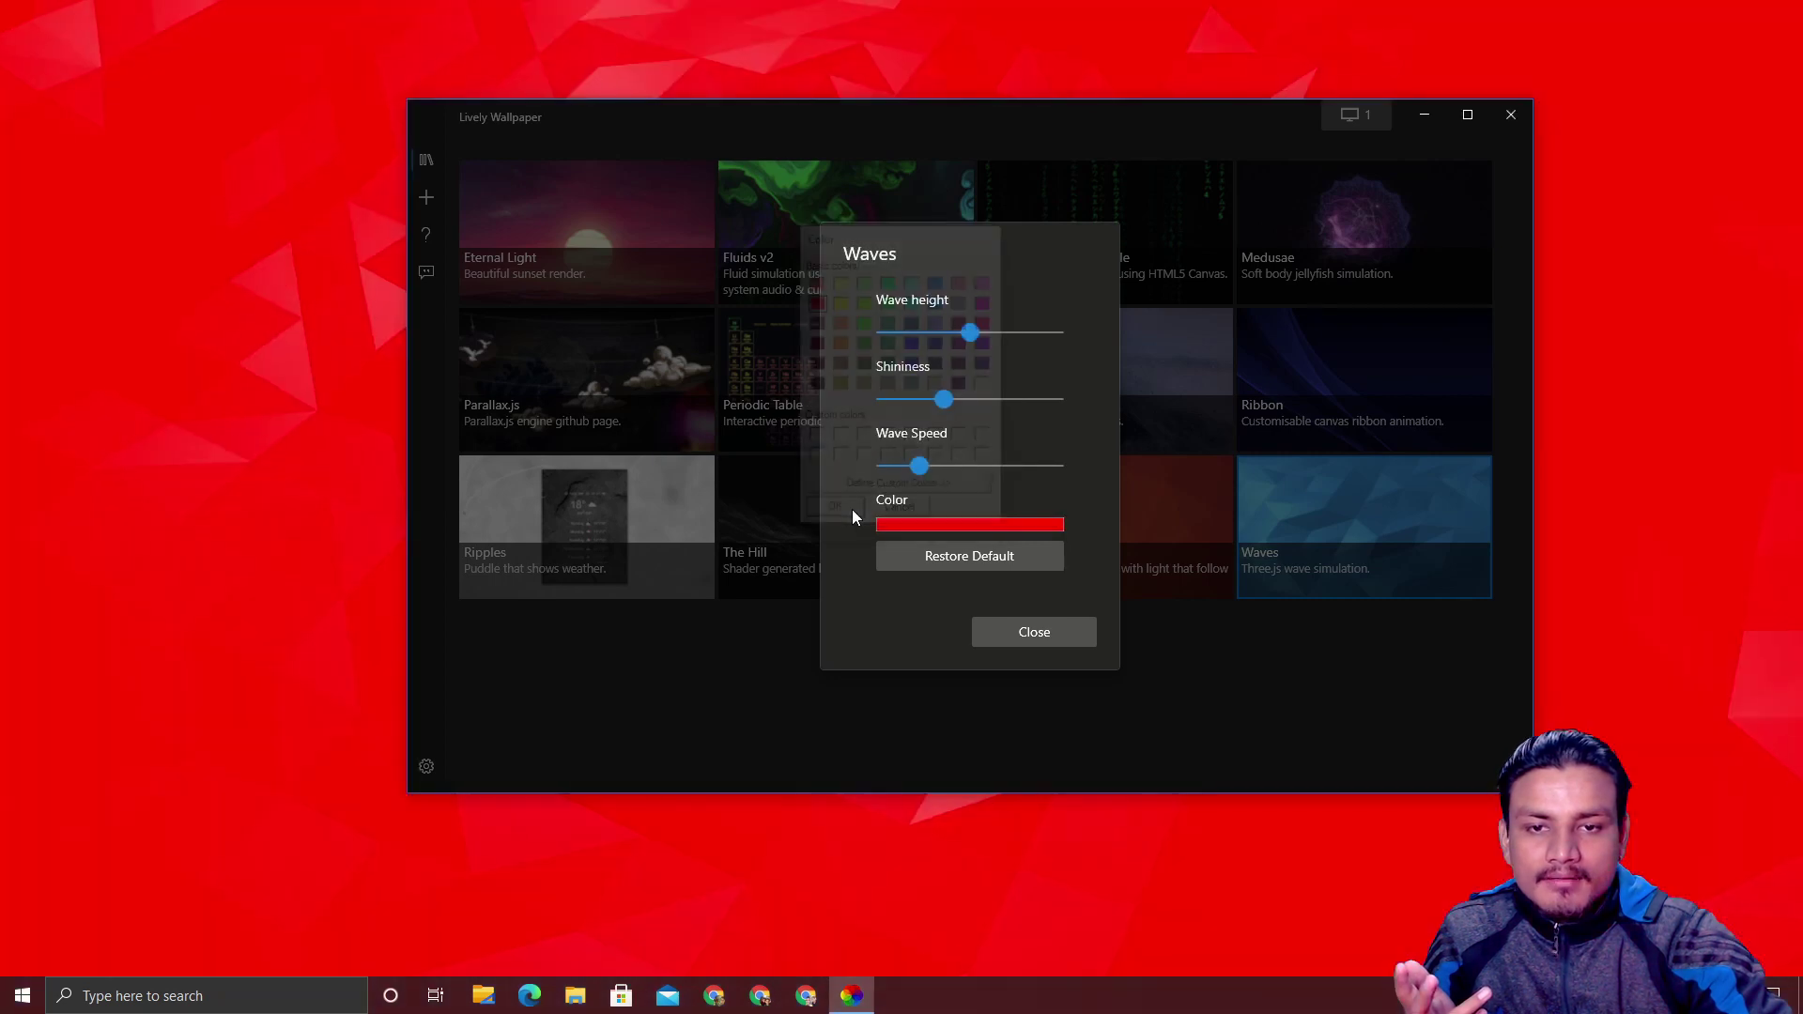
pyautogui.click(878, 524)
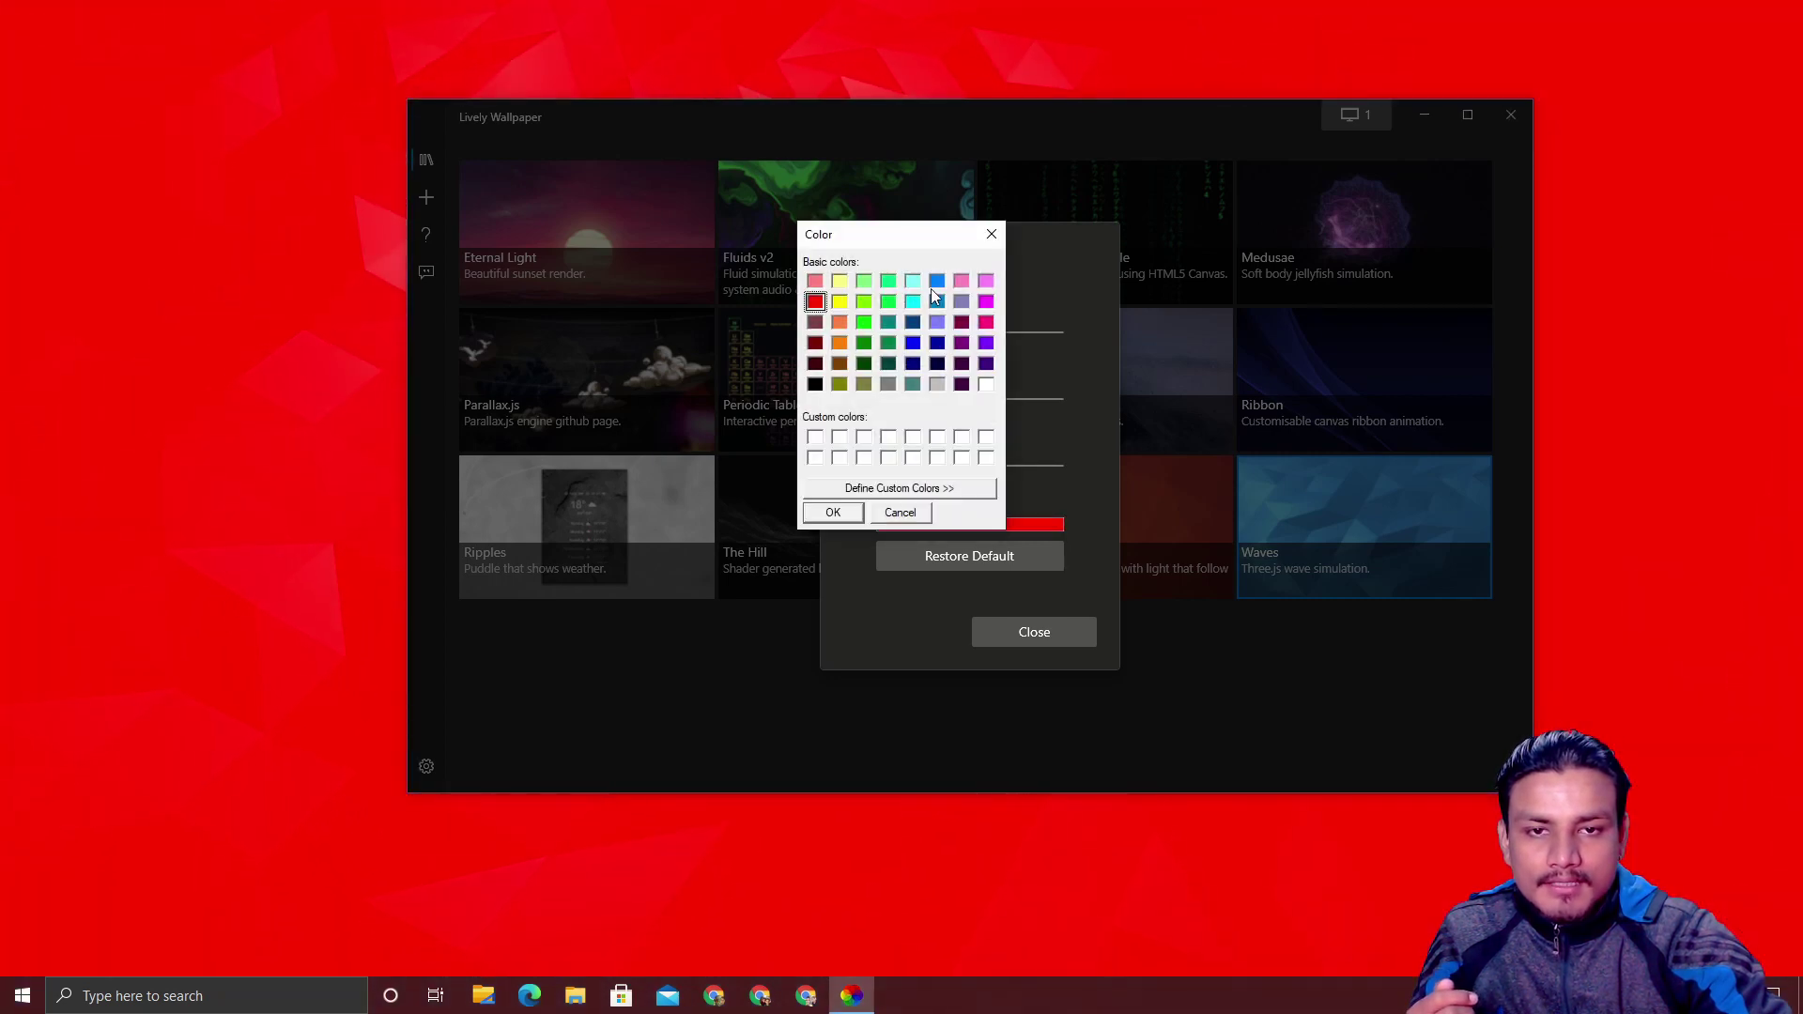
pyautogui.click(839, 510)
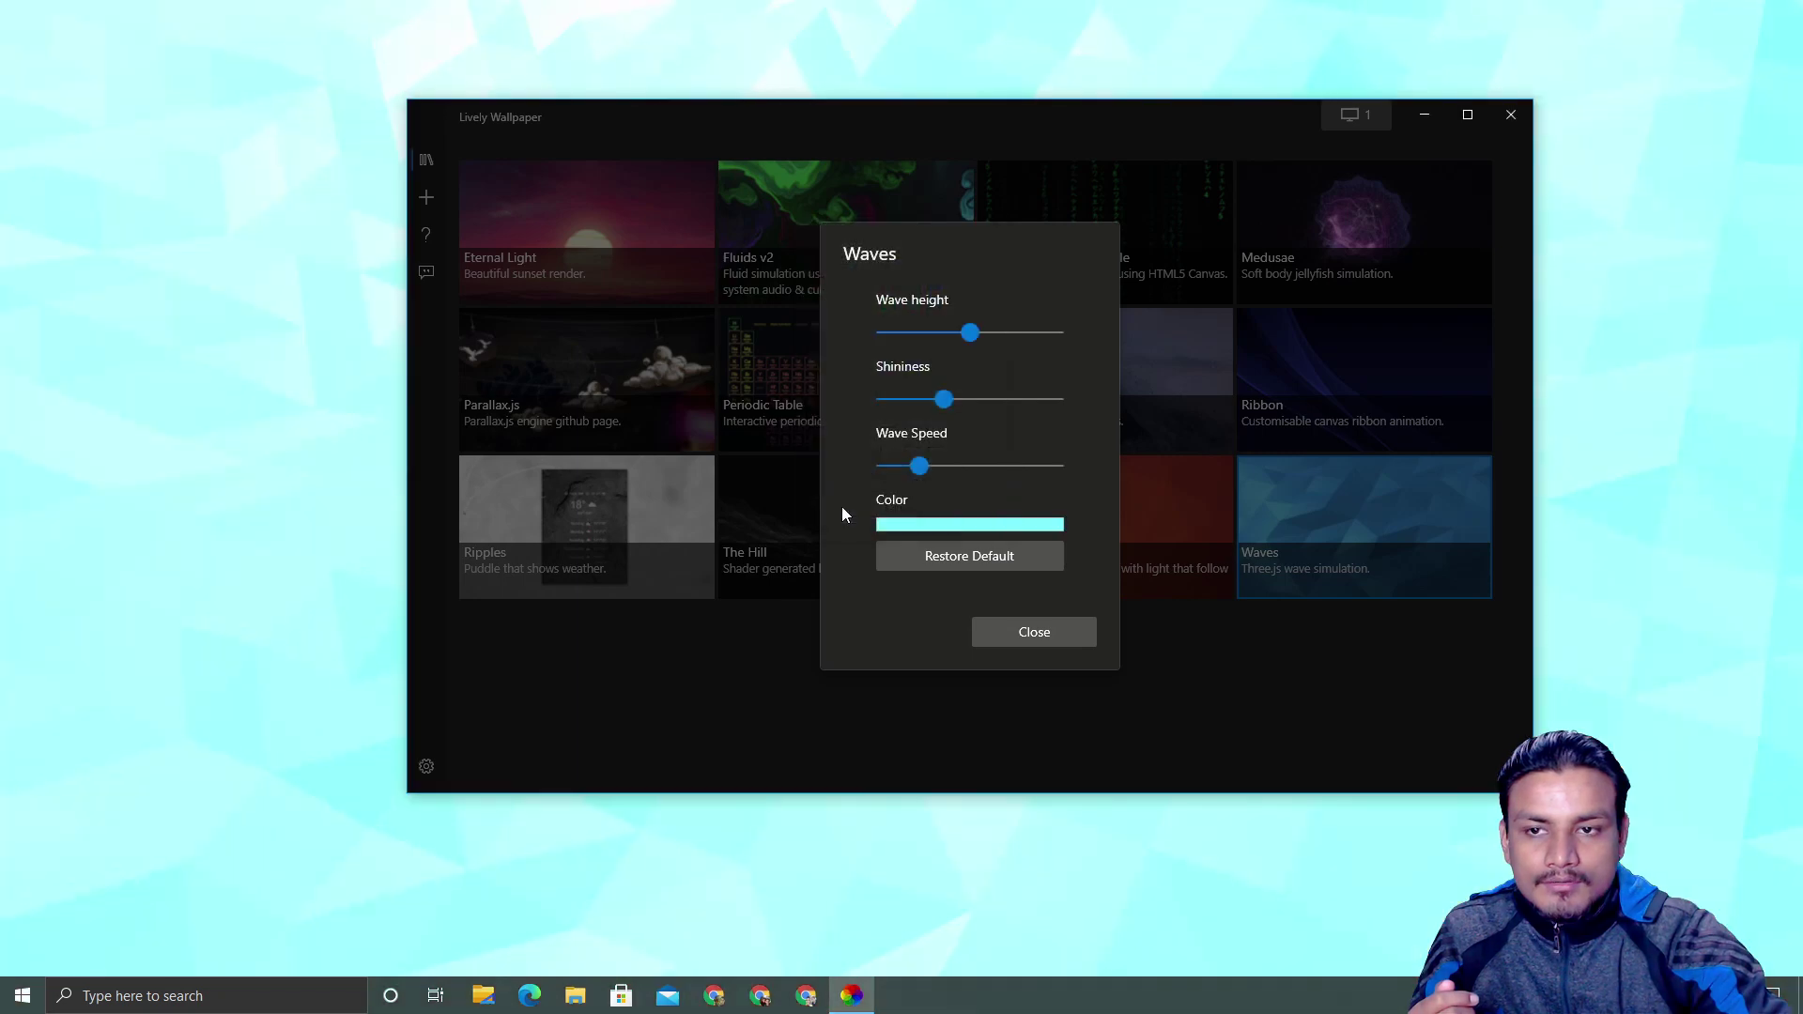
pyautogui.click(930, 524)
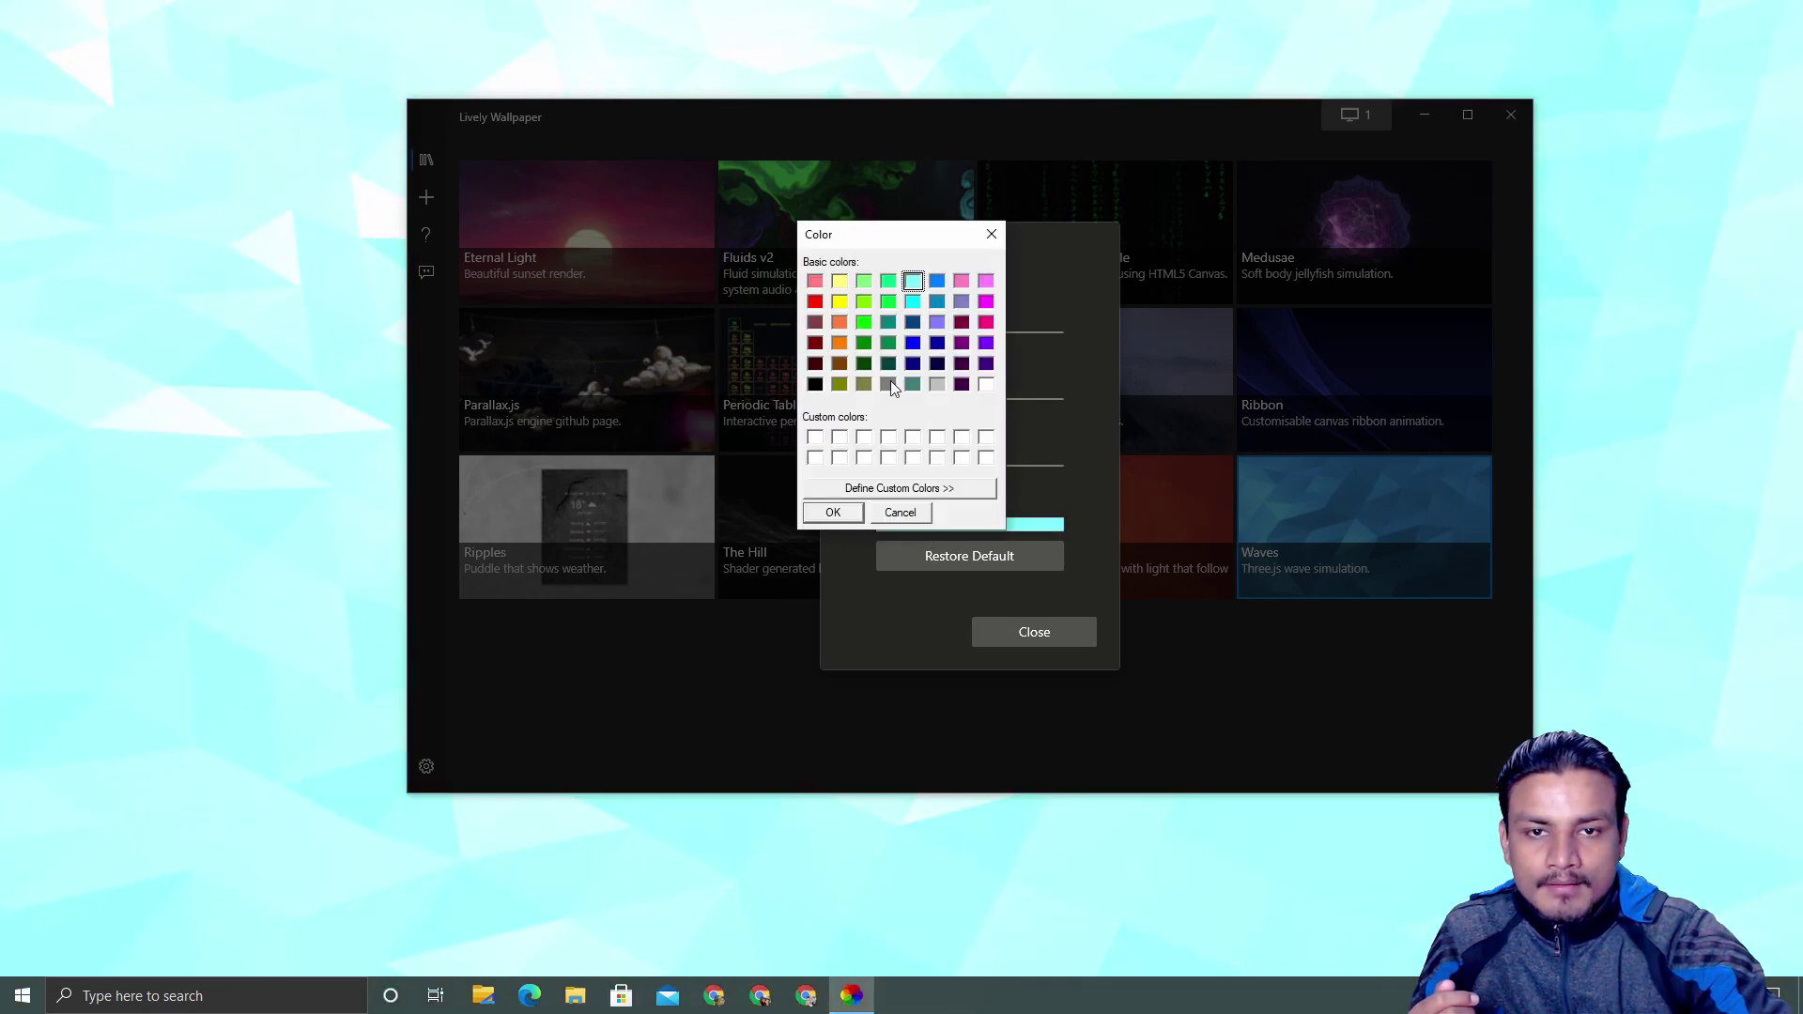
pyautogui.click(838, 512)
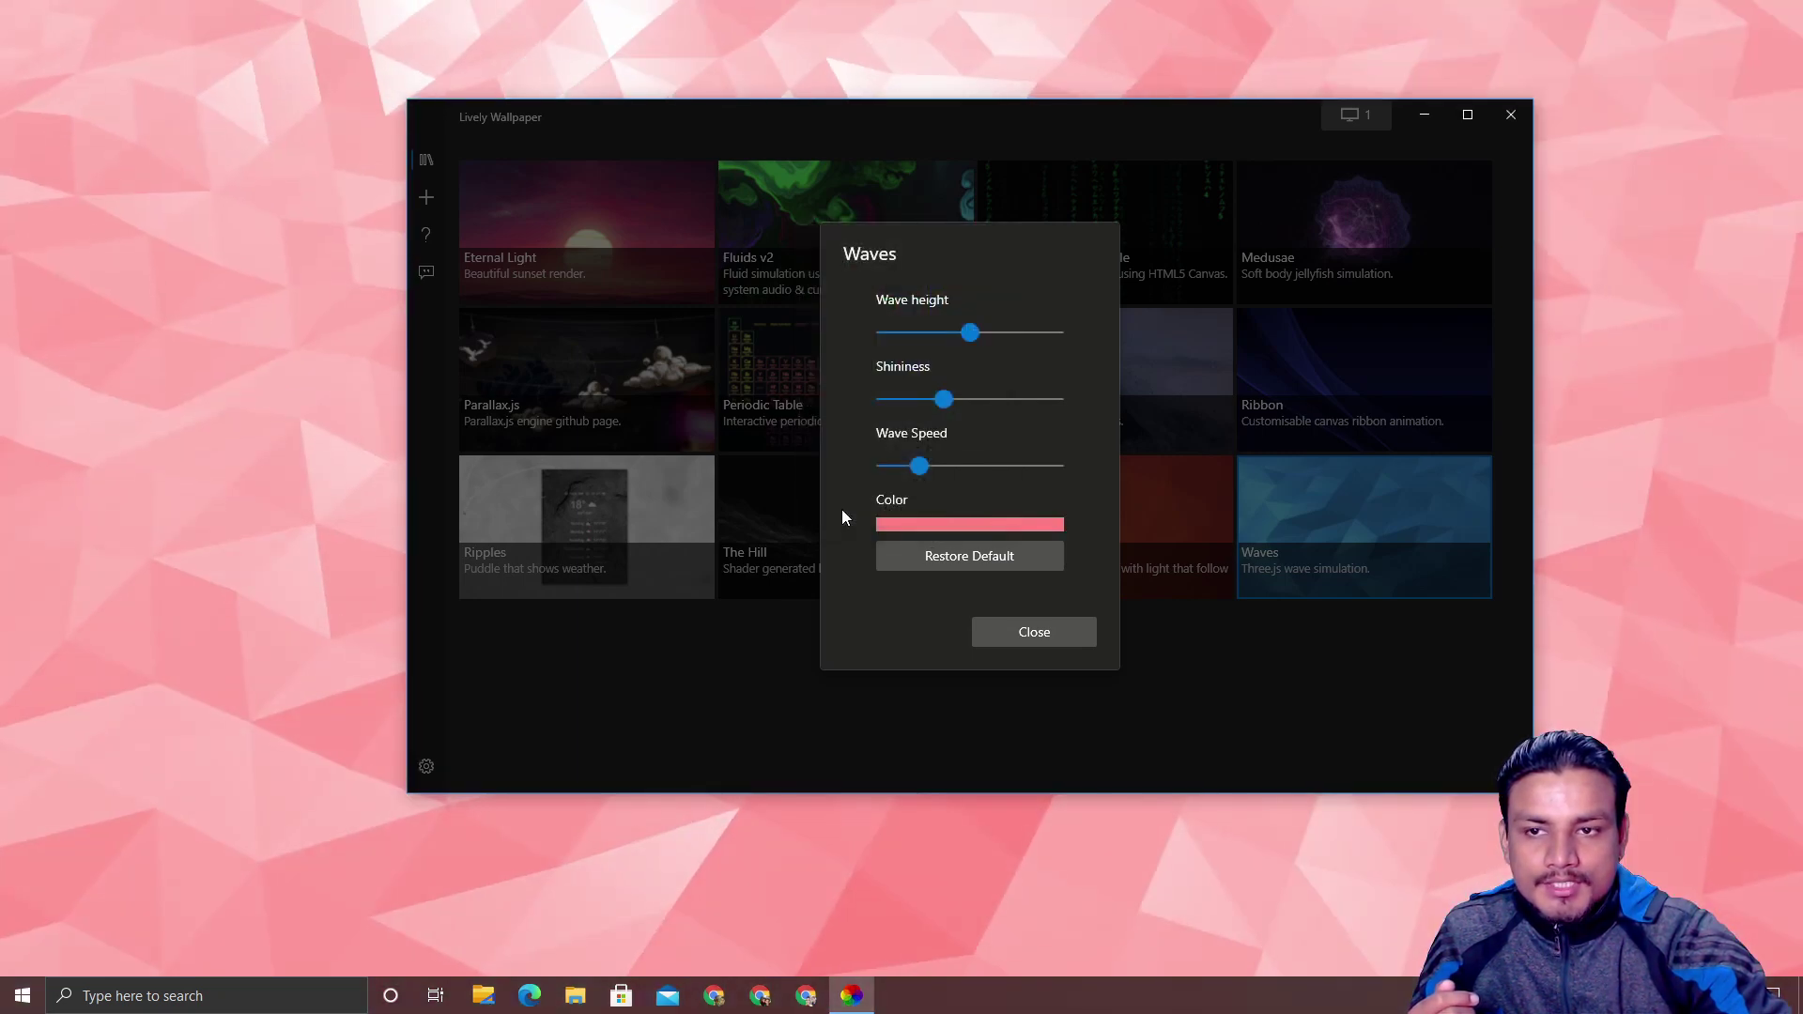
pyautogui.click(958, 561)
pyautogui.click(1024, 633)
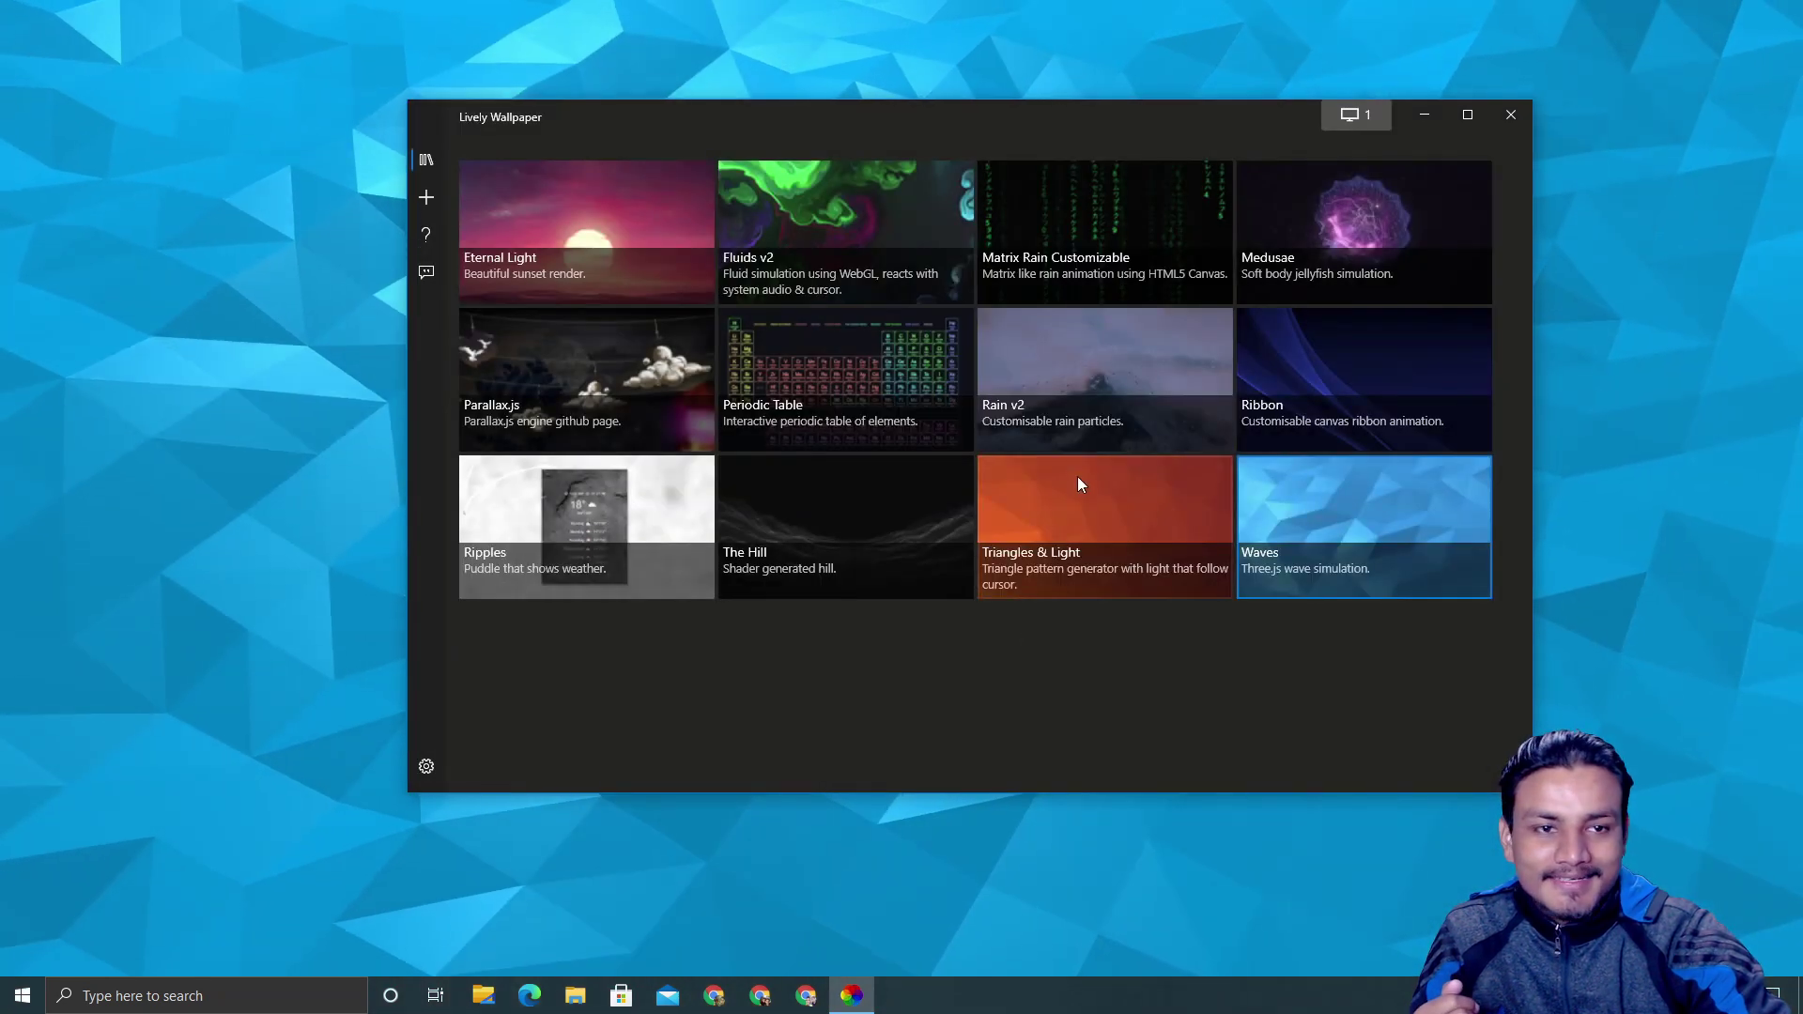
# Apply Triangles & Light and view it on the desktop
pyautogui.click(1102, 551)
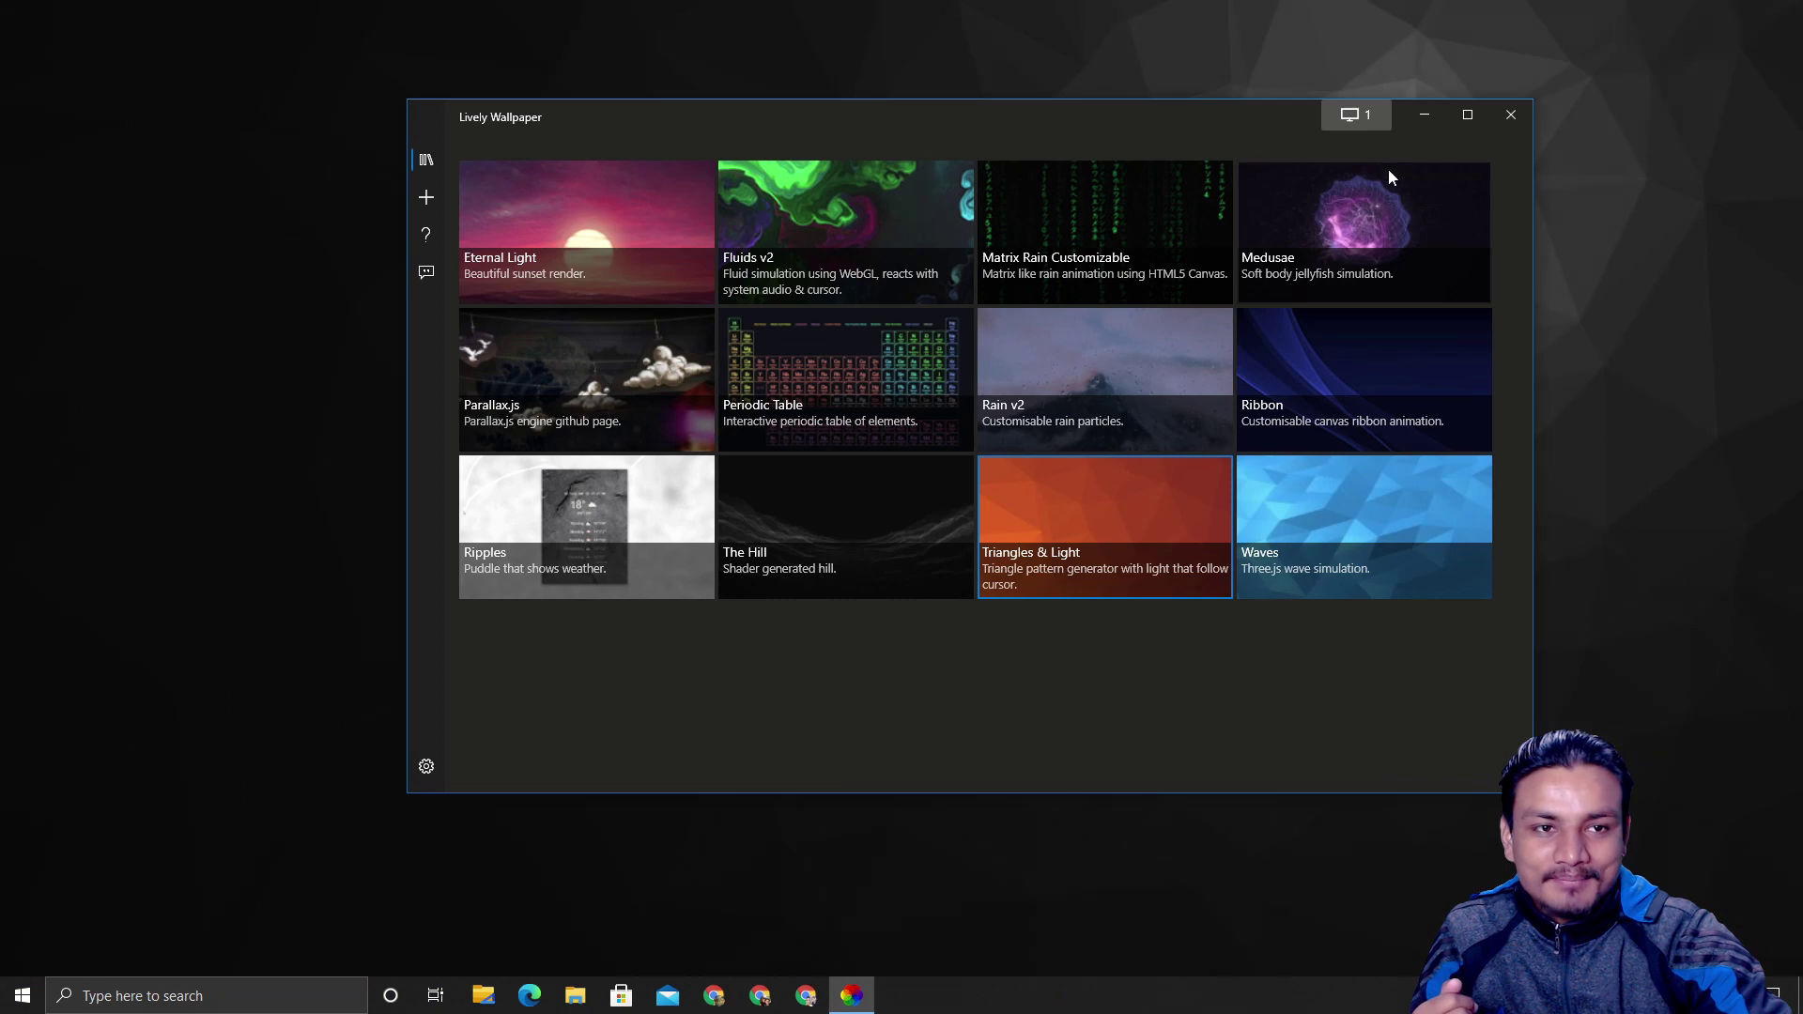
pyautogui.click(1423, 114)
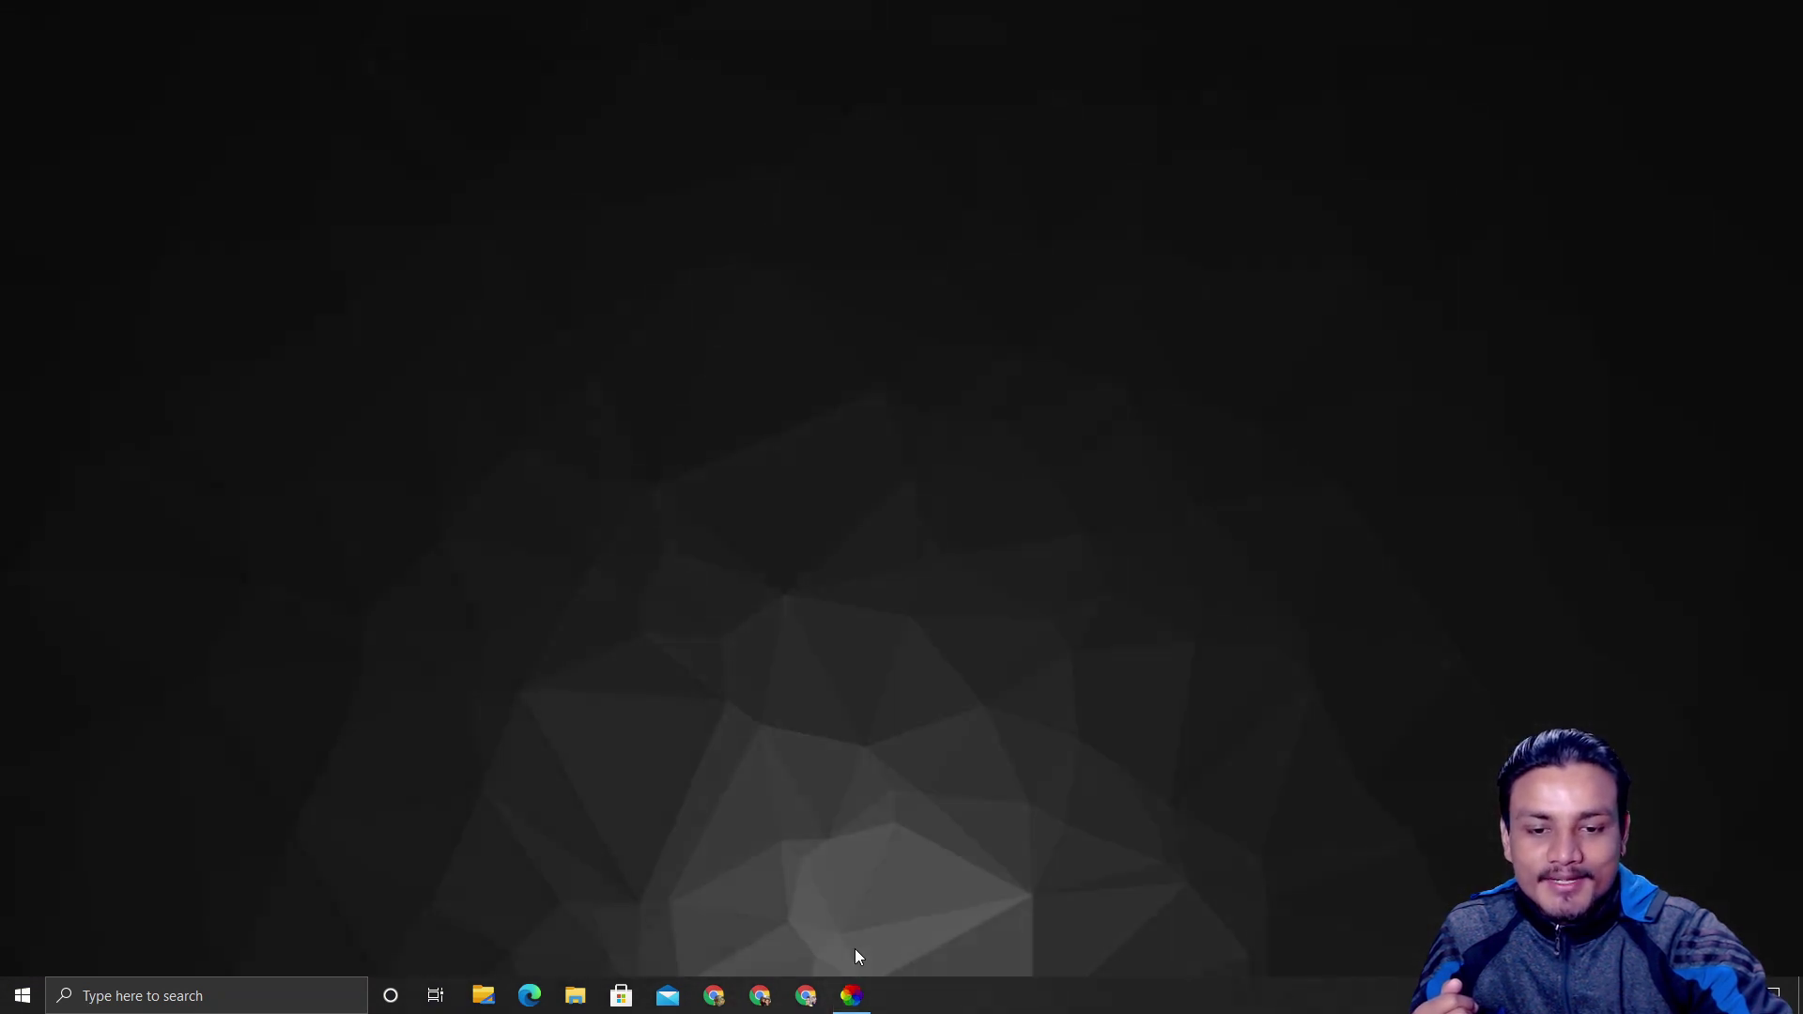
pyautogui.click(851, 995)
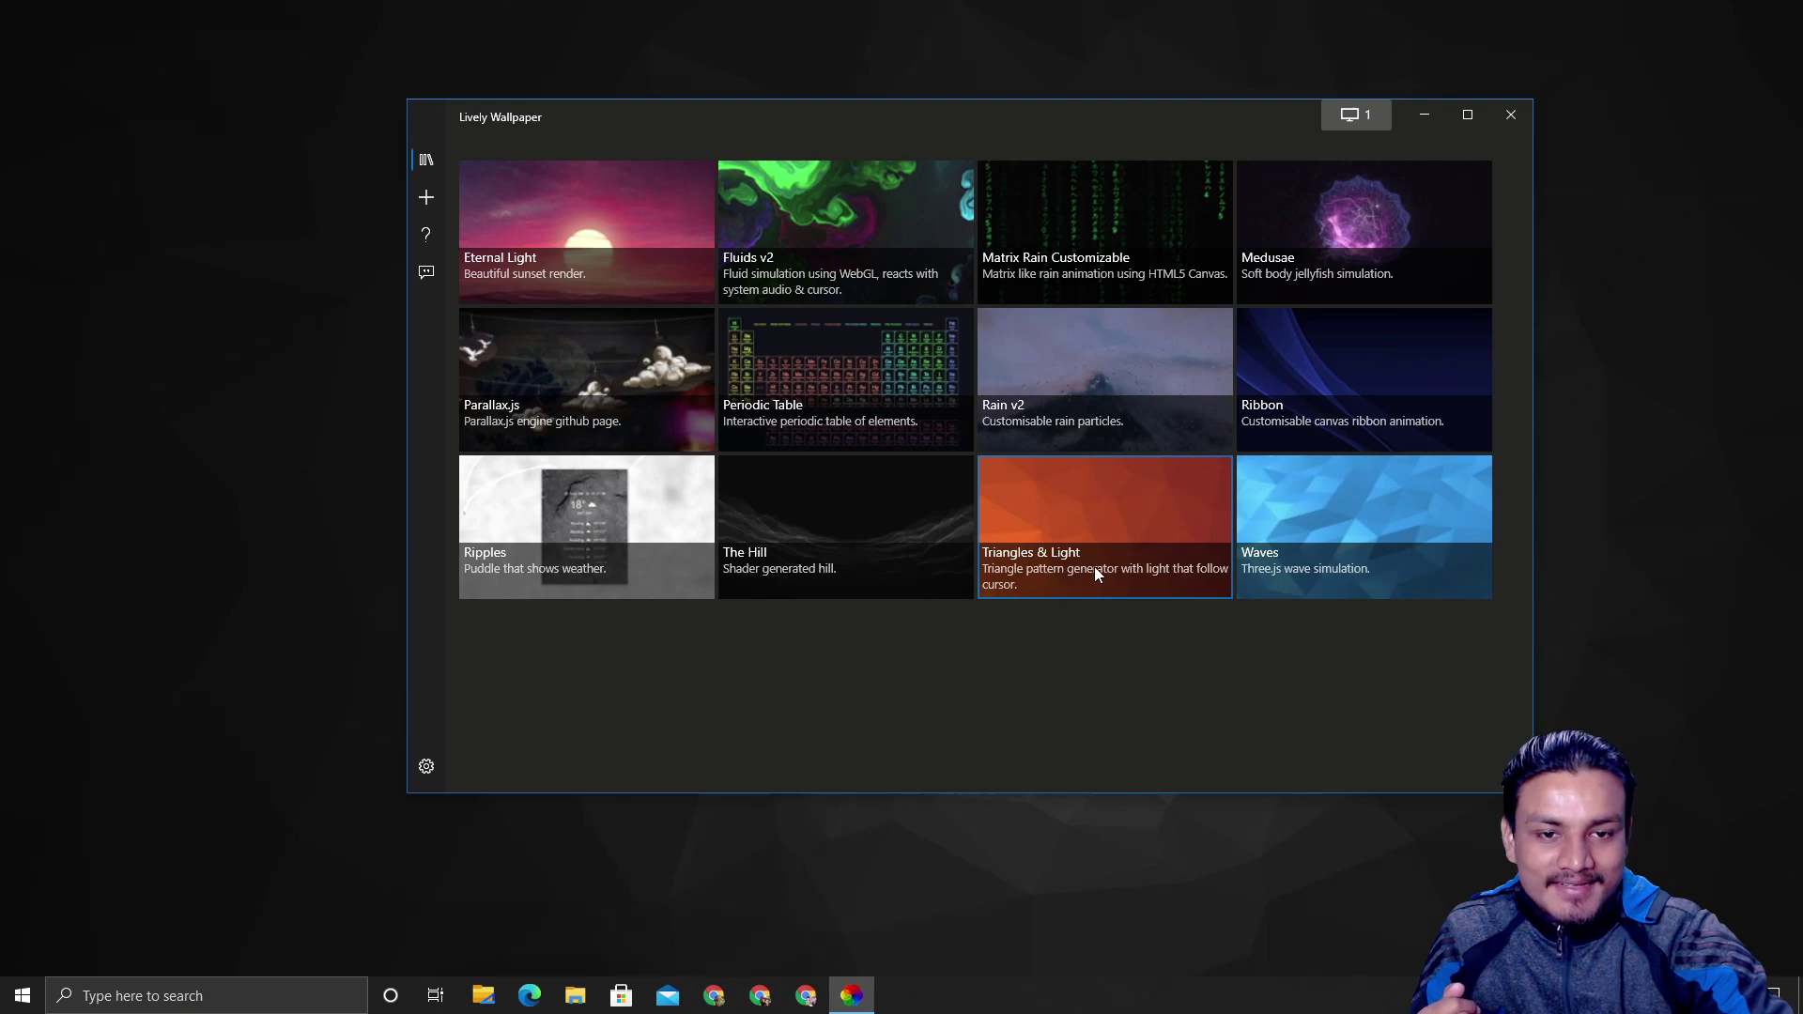
pyautogui.click(1423, 114)
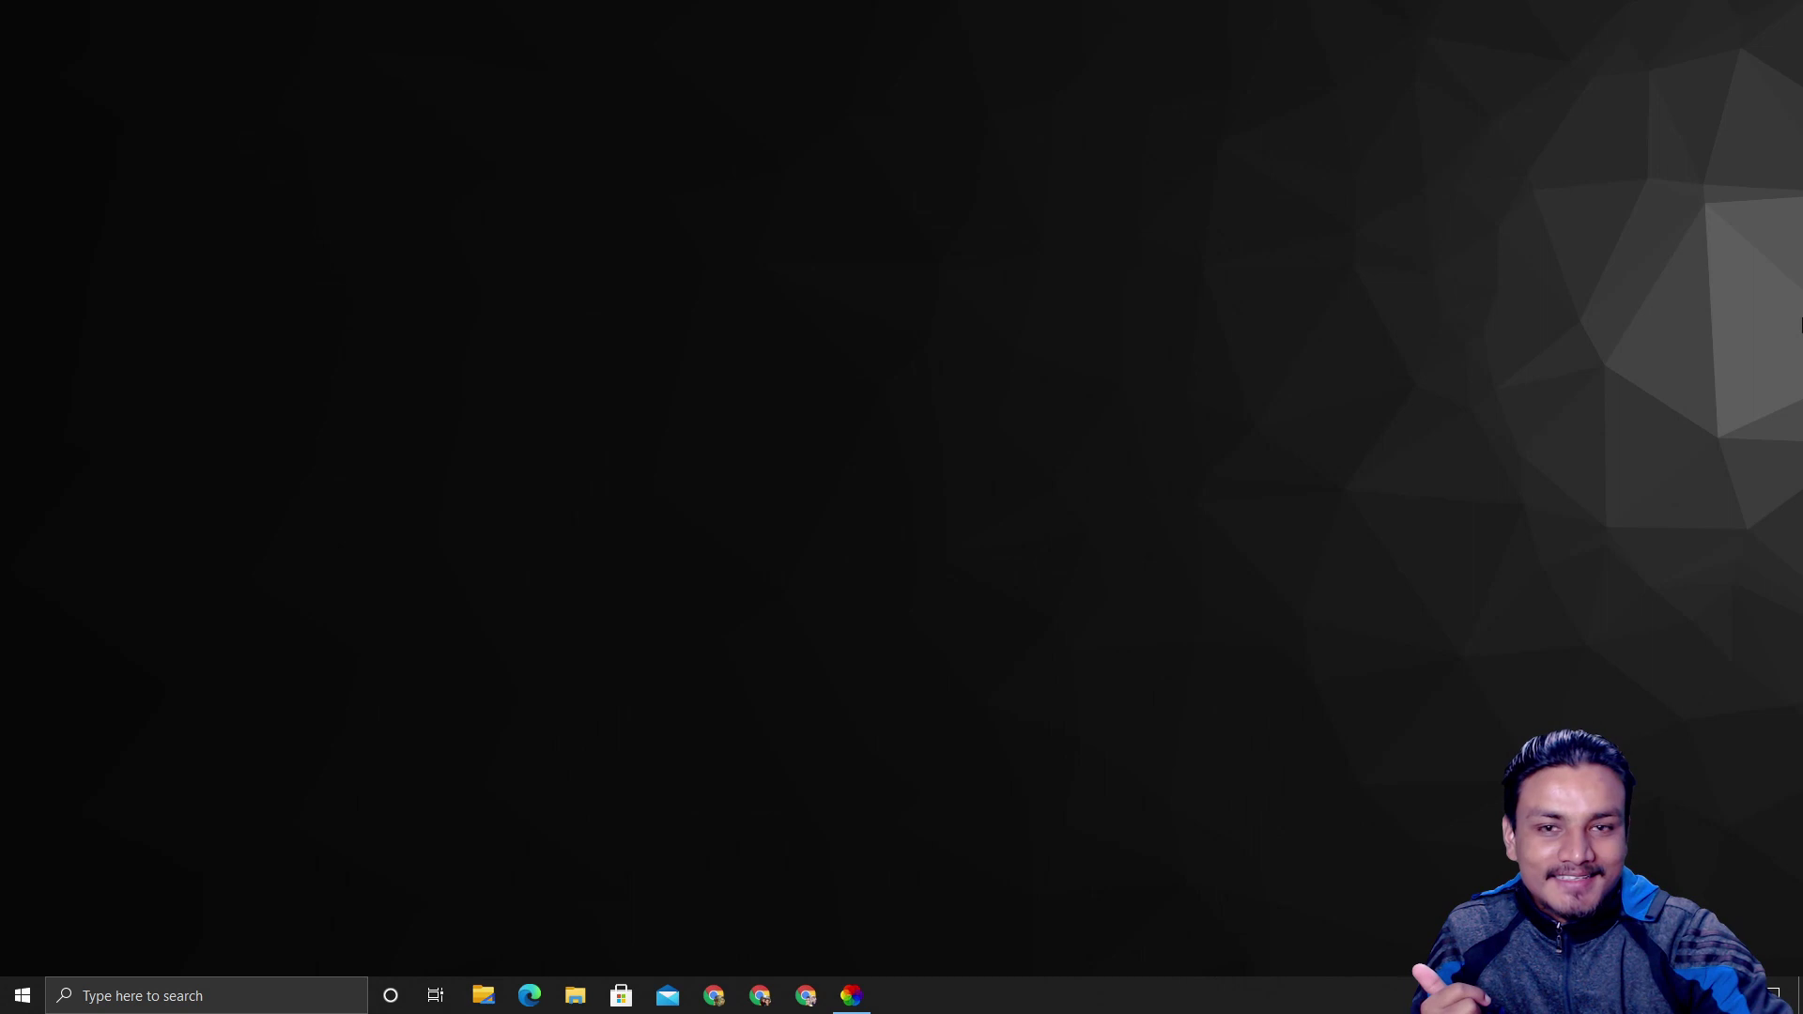
pyautogui.click(850, 995)
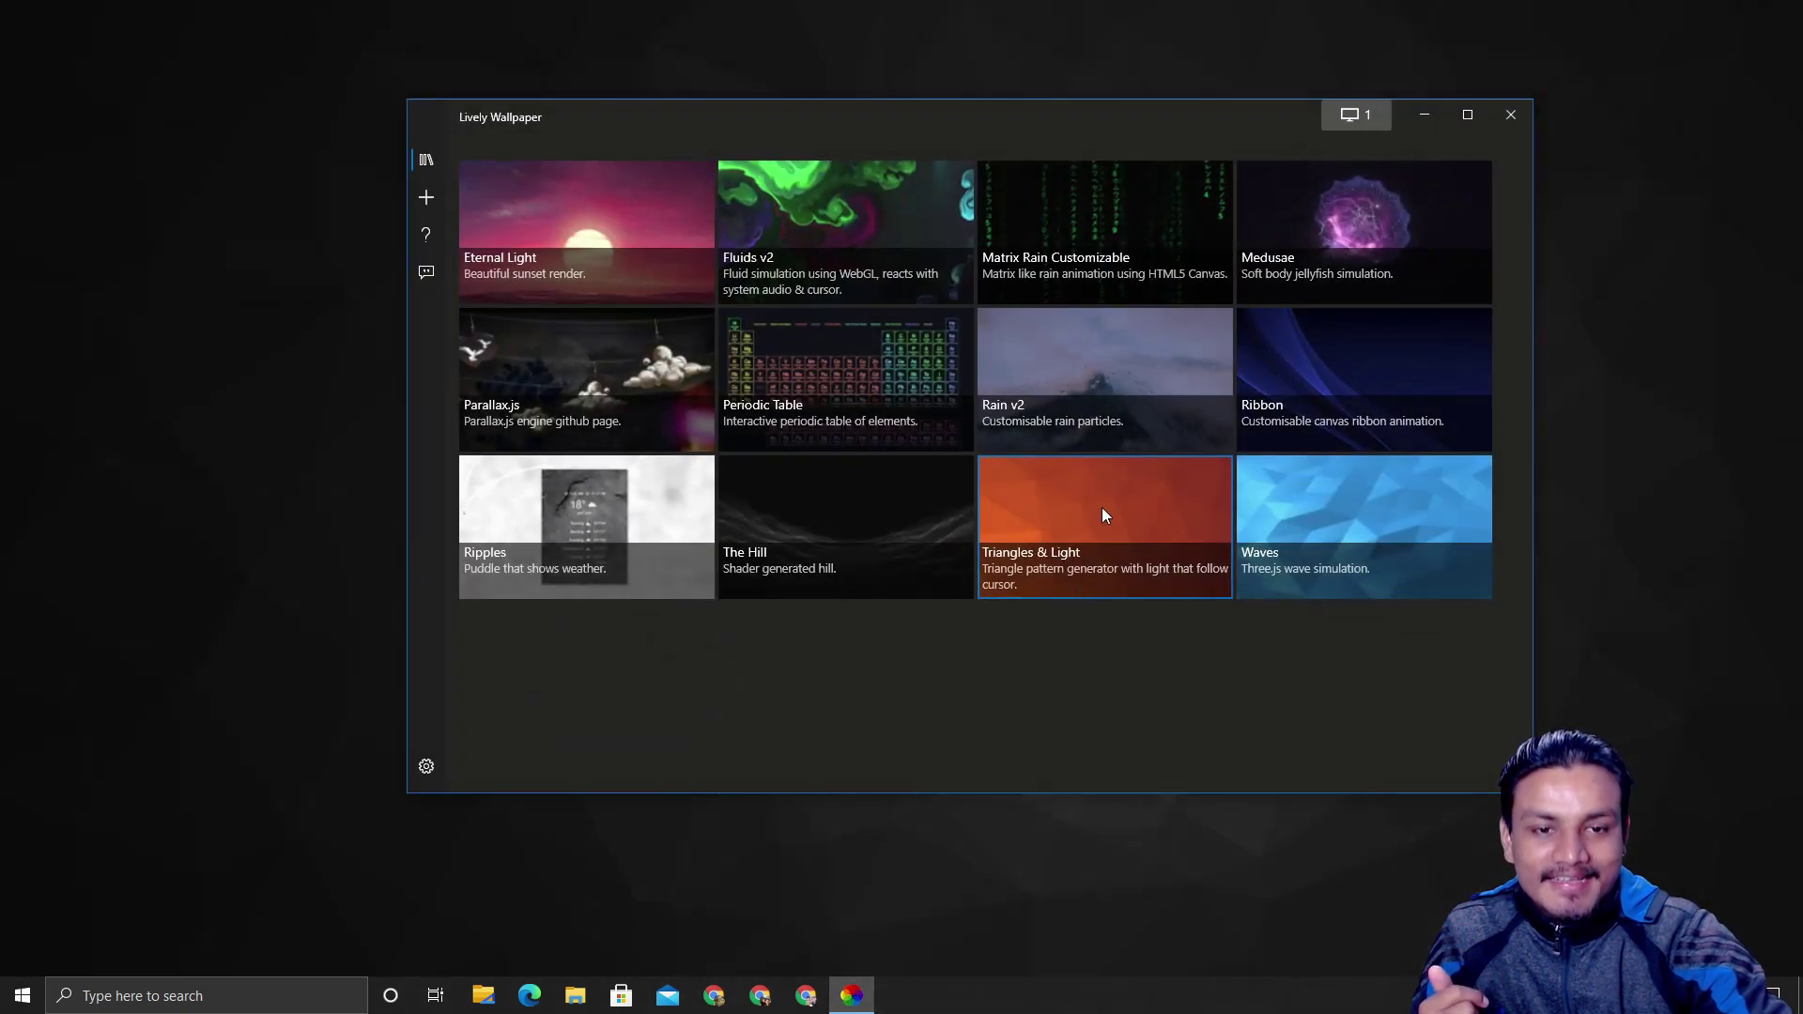
# Set Triangles & Light's Mesh Diffuse to red, then restore defaults and close settings
pyautogui.rightClick(1103, 508)
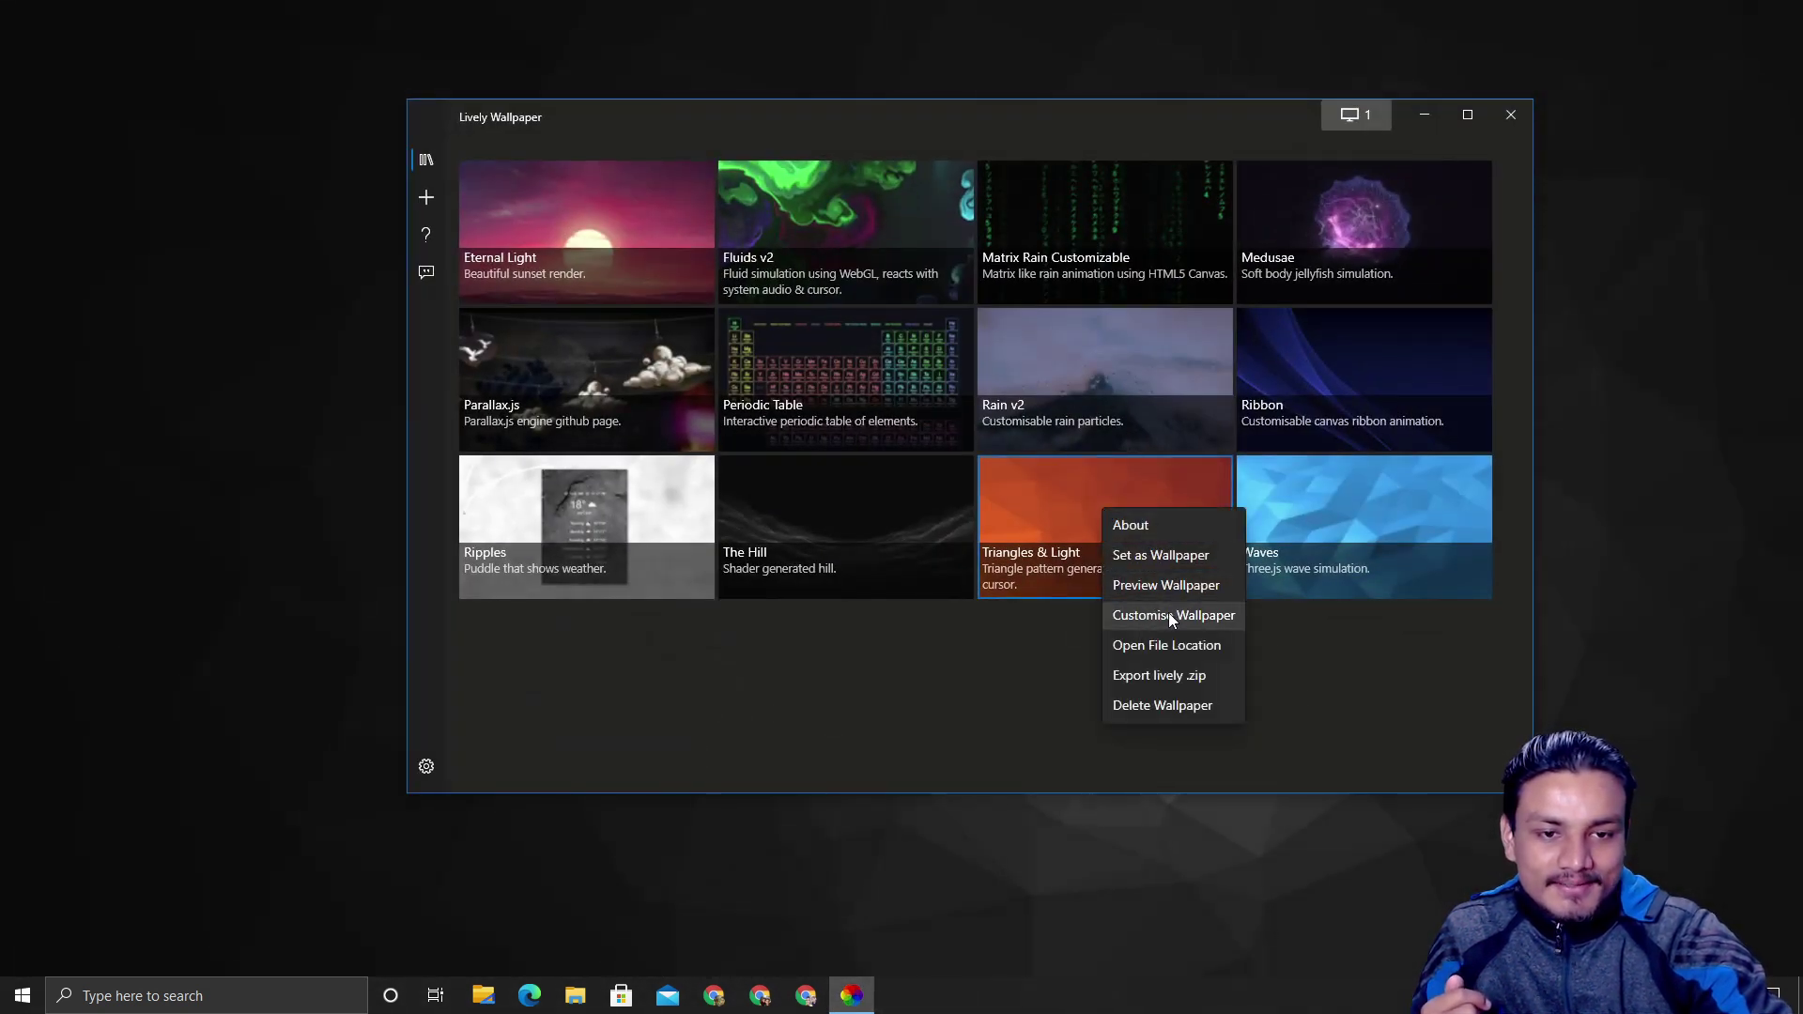
pyautogui.click(1169, 615)
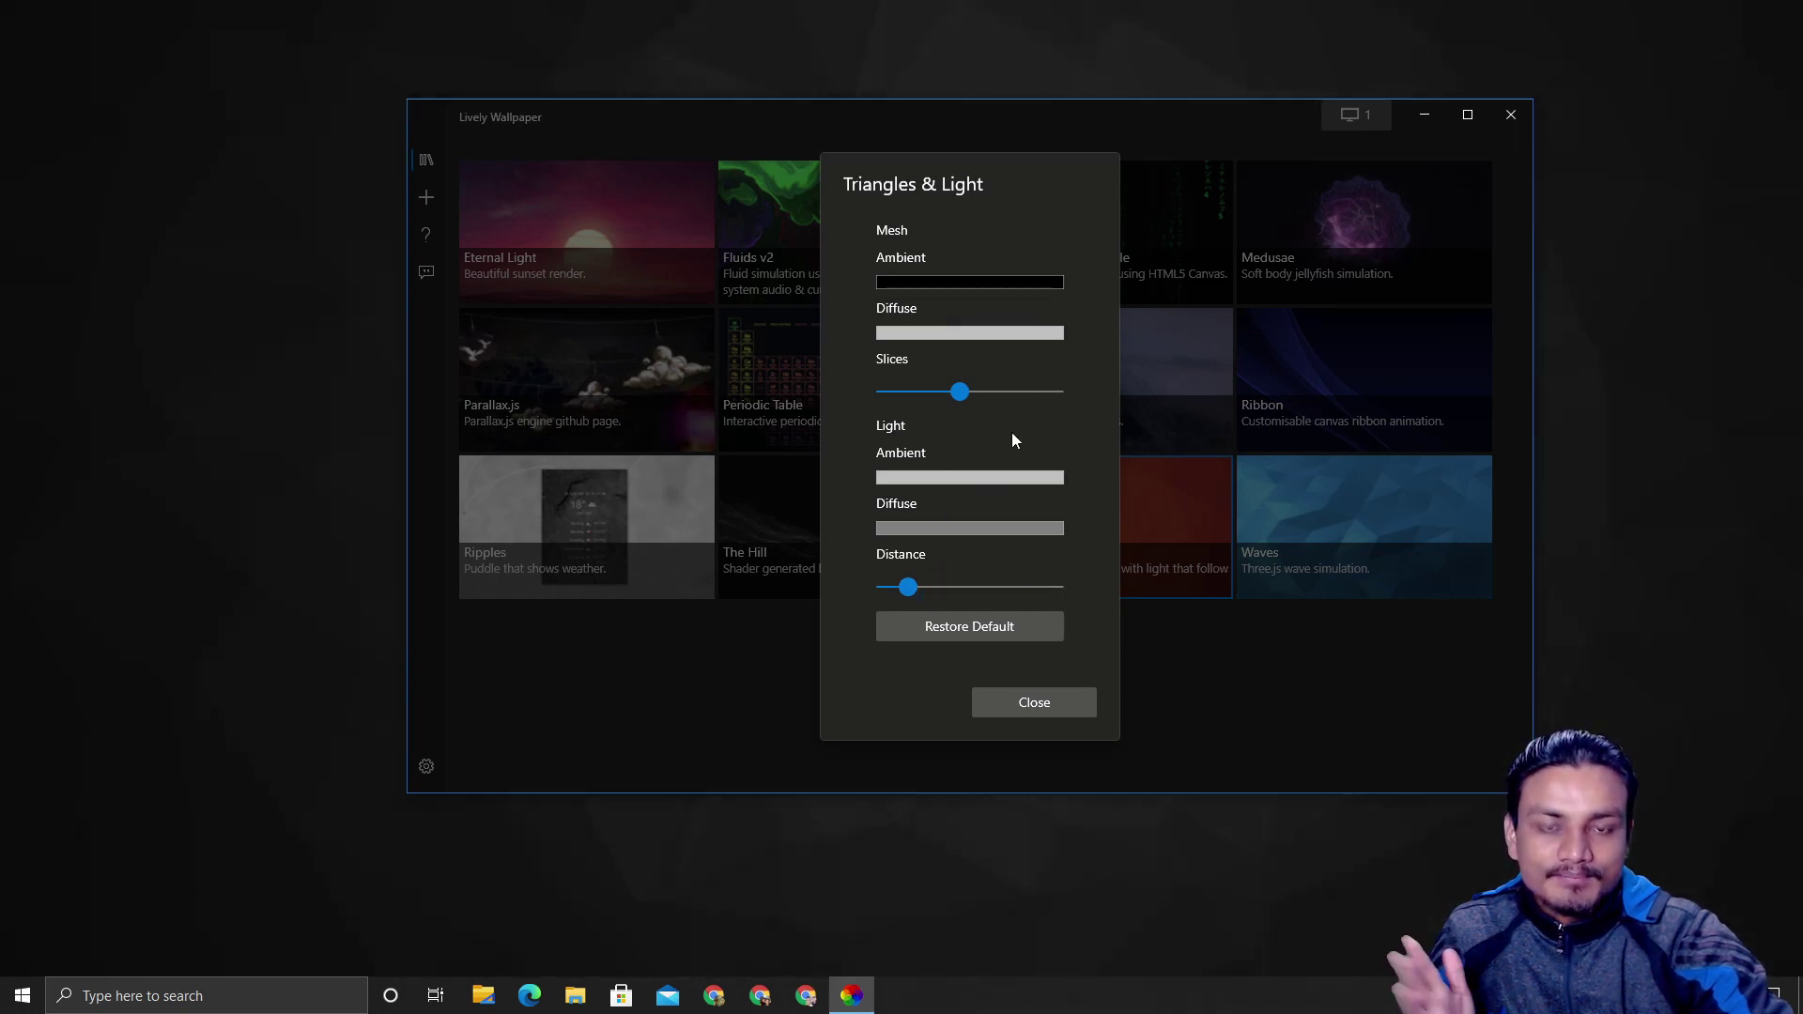
pyautogui.click(995, 334)
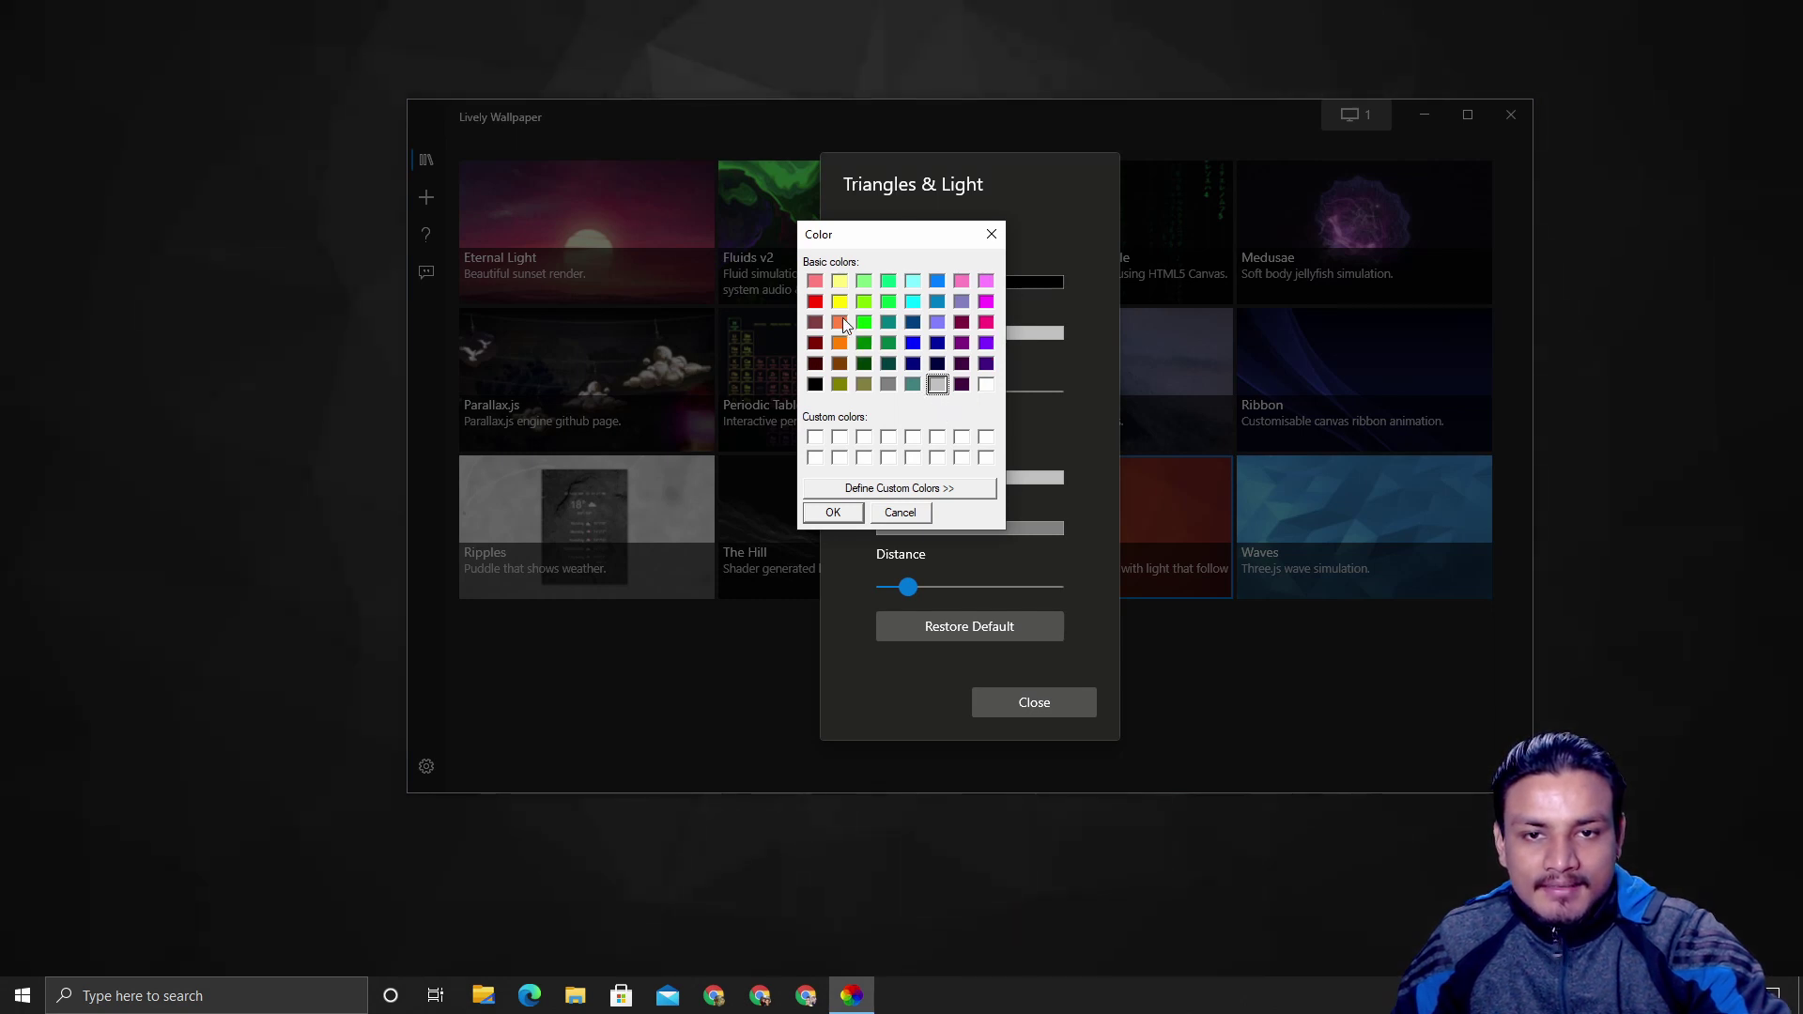
pyautogui.click(815, 302)
pyautogui.click(833, 511)
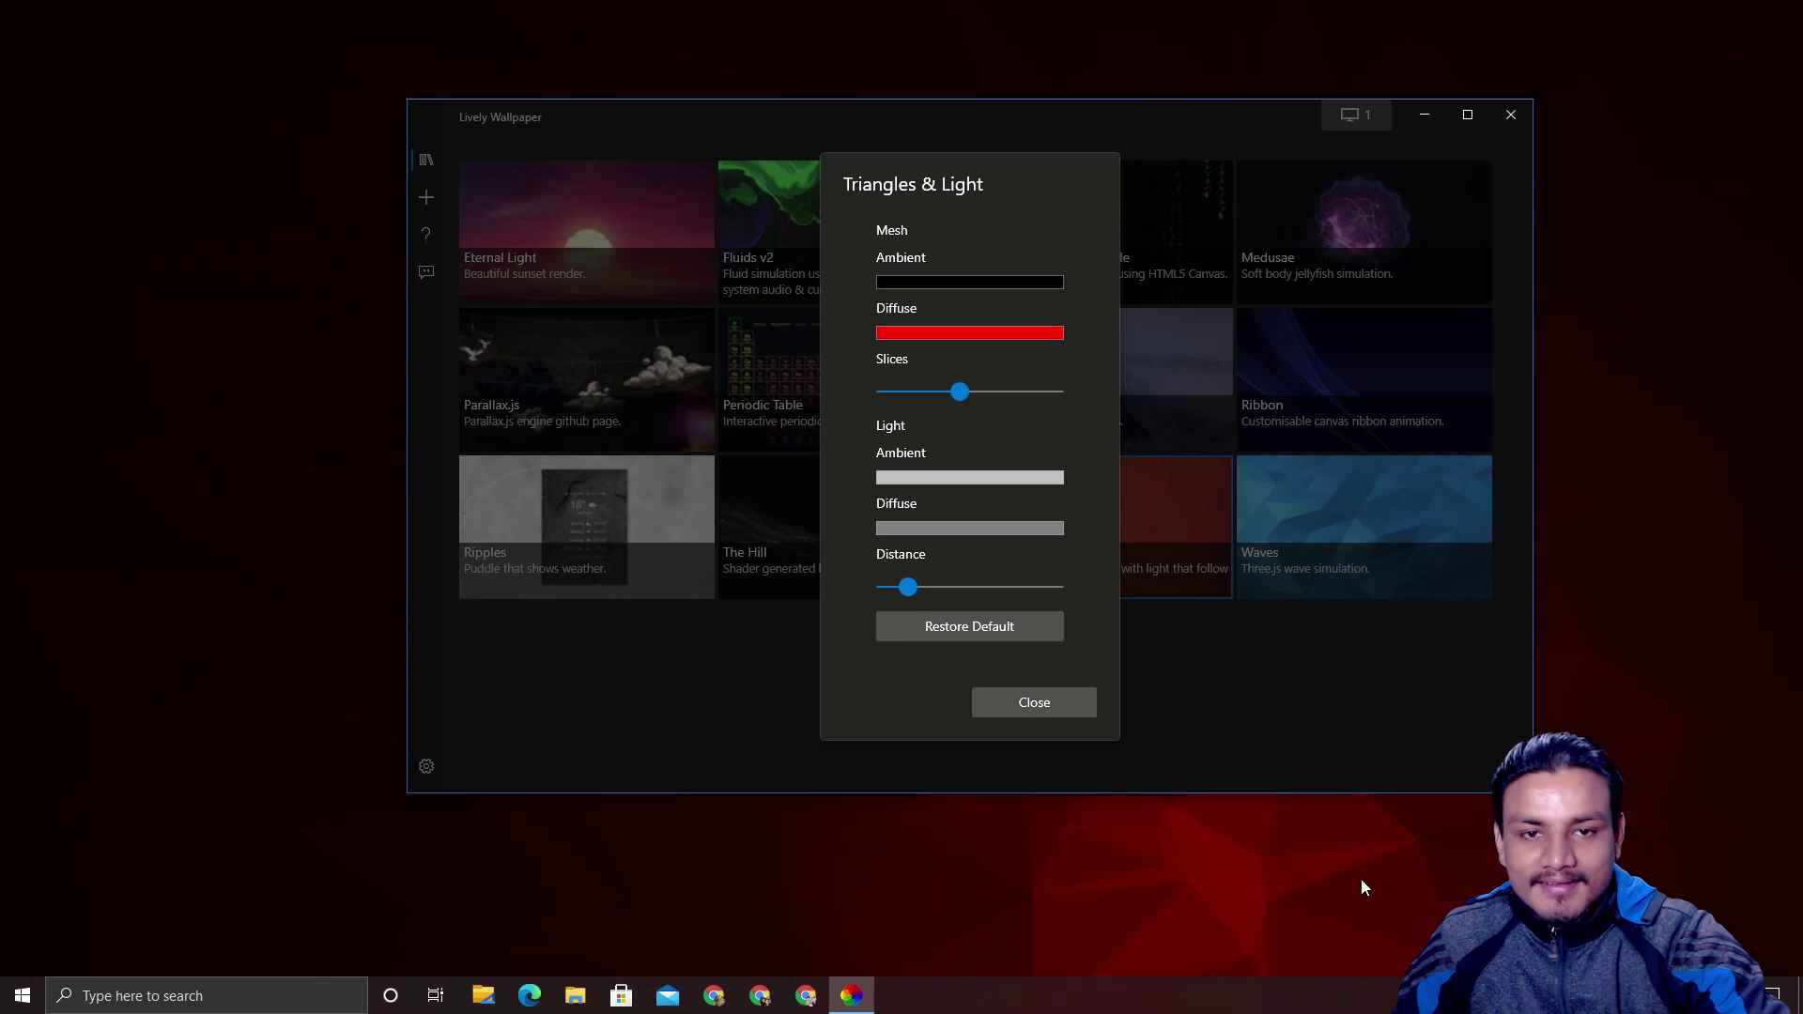
pyautogui.click(949, 625)
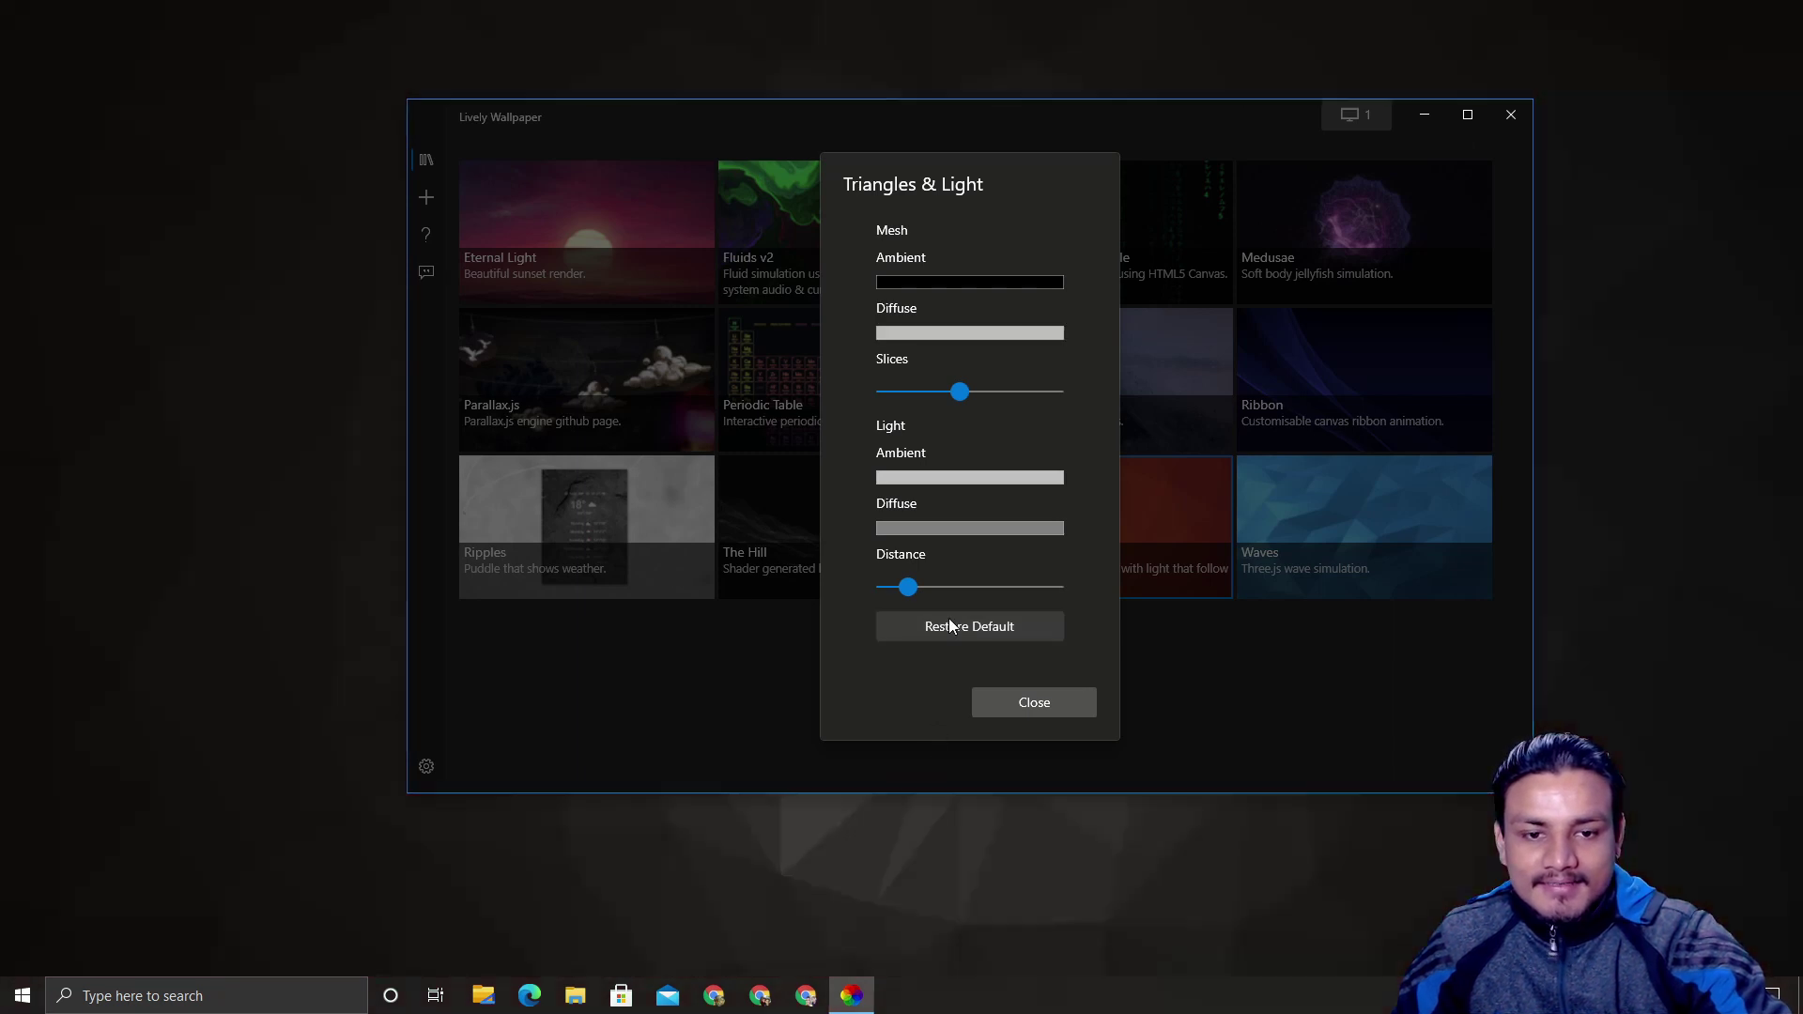
pyautogui.click(1012, 704)
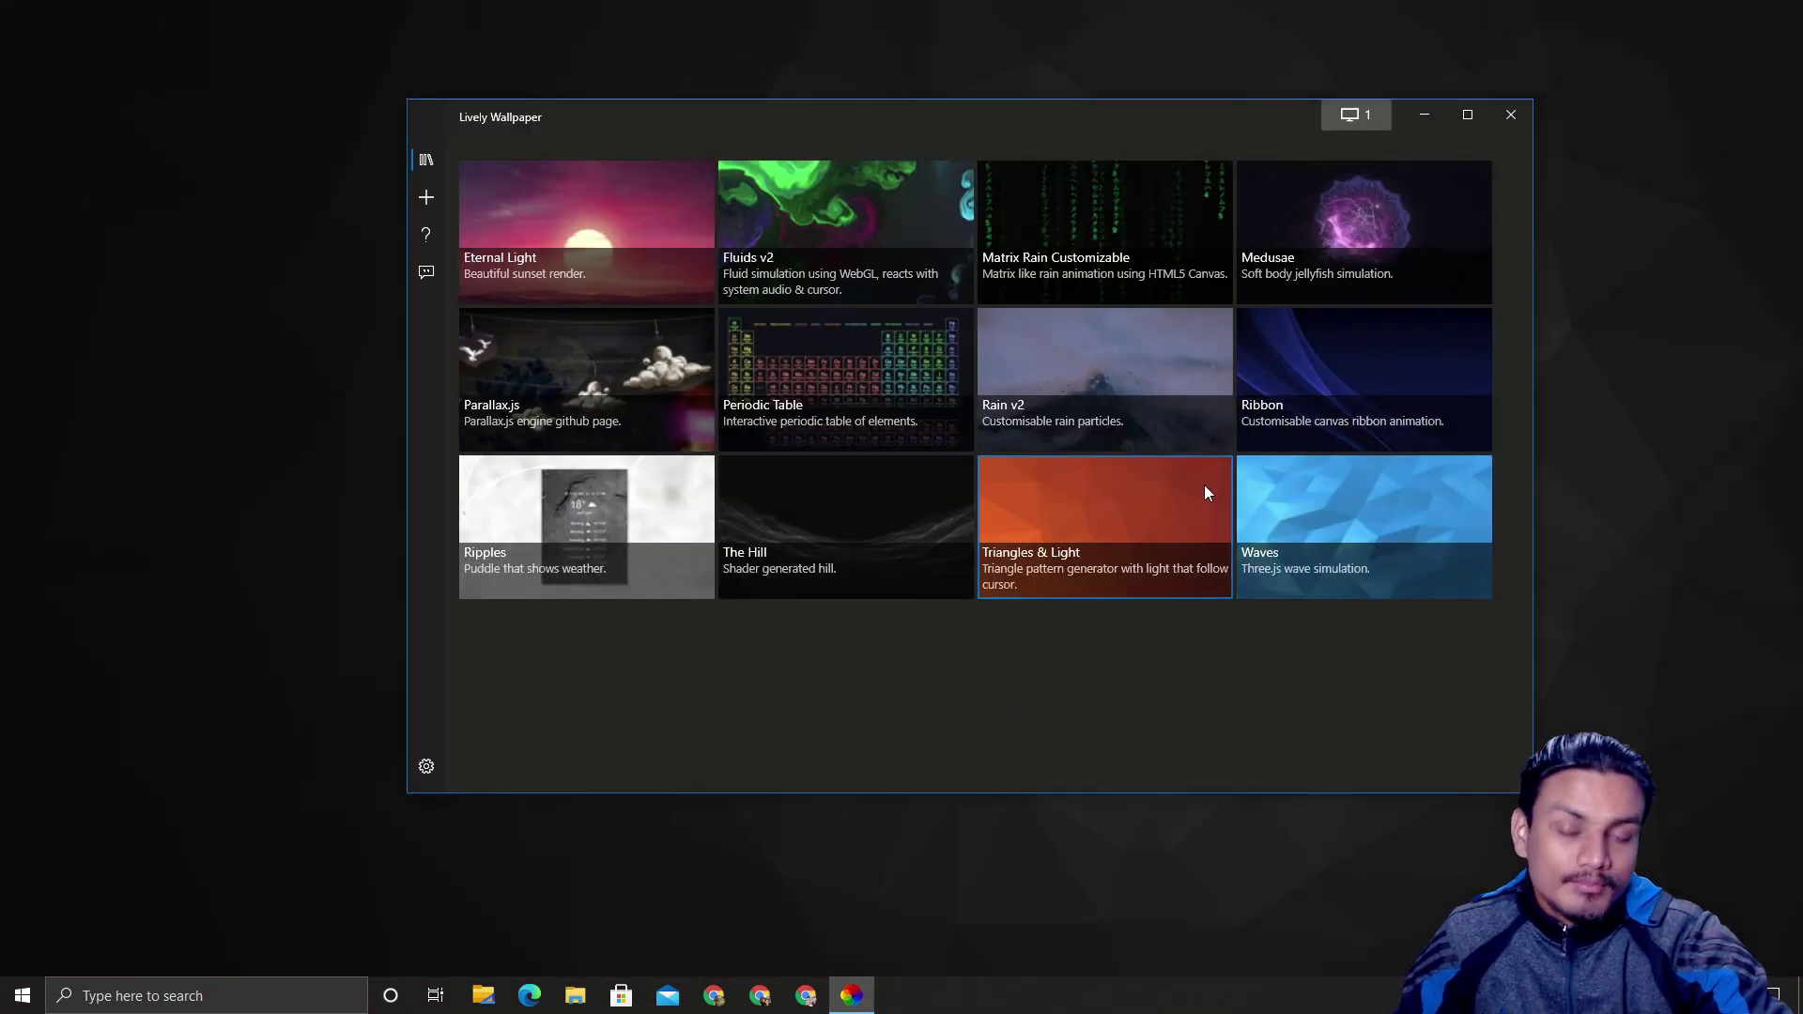
# Apply The Hill as the wallpaper, view it on the desktop, then restore the library
pyautogui.click(810, 517)
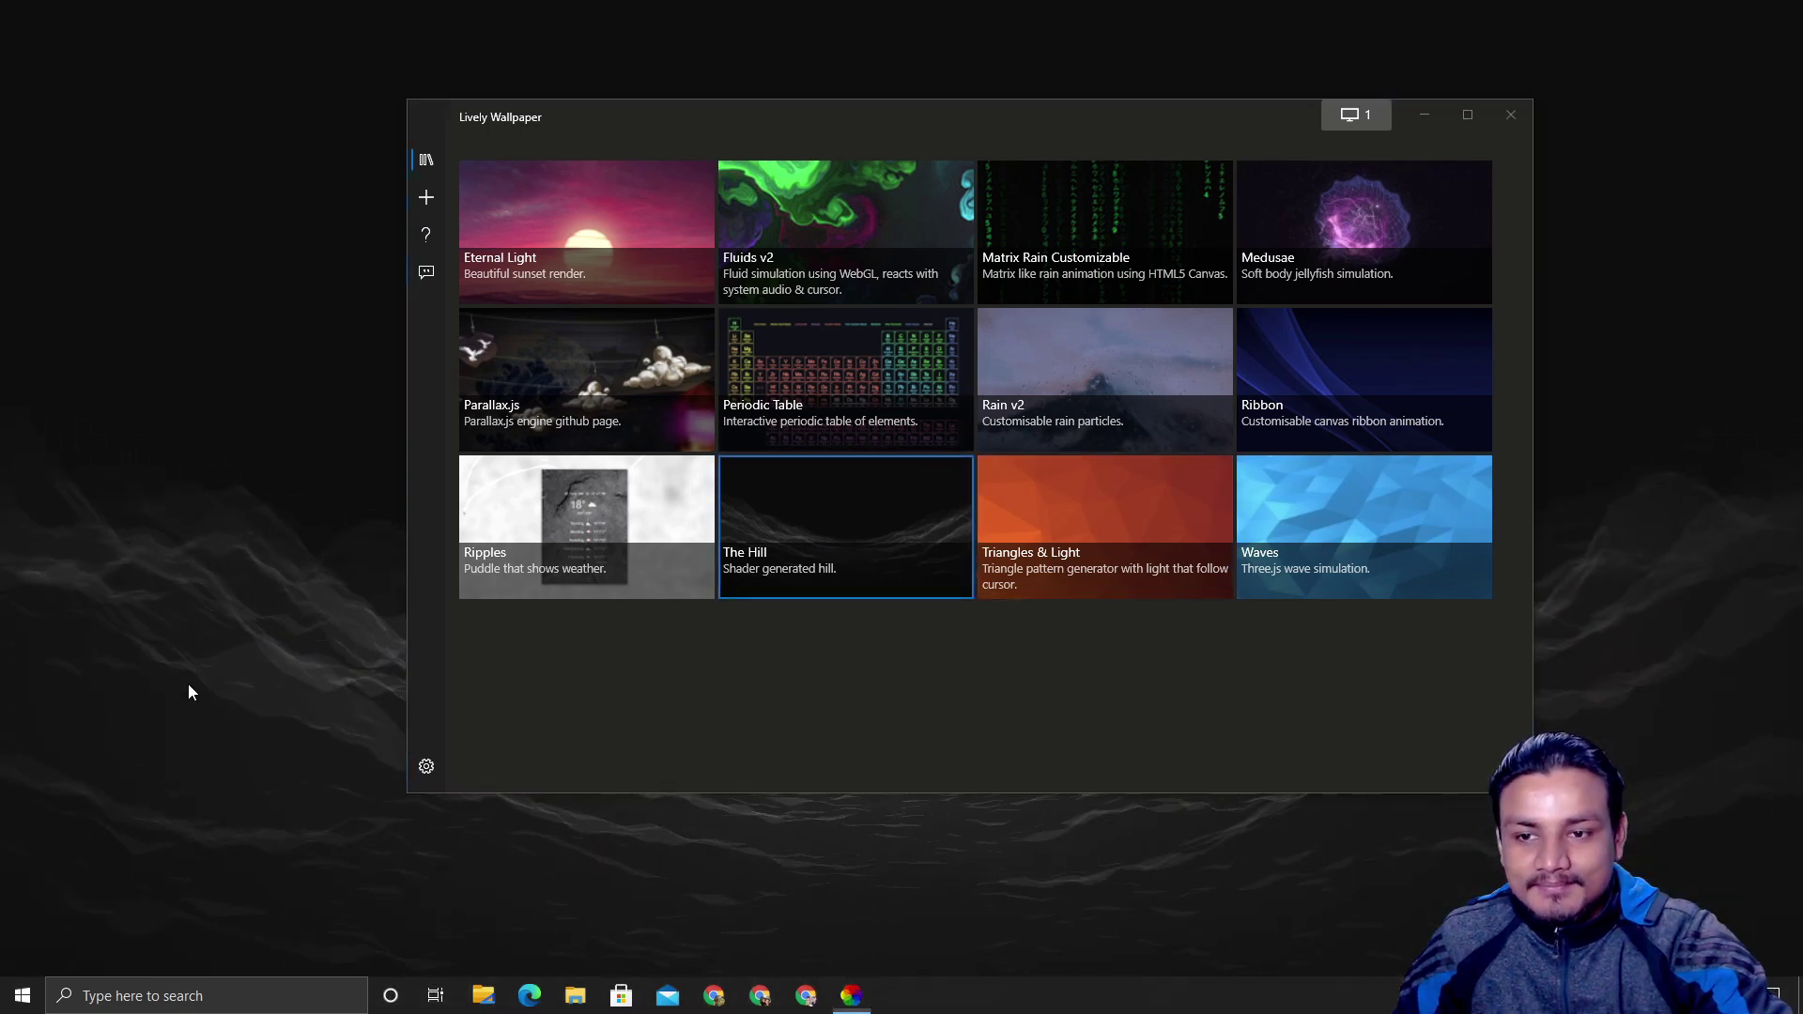
pyautogui.rightClick(853, 534)
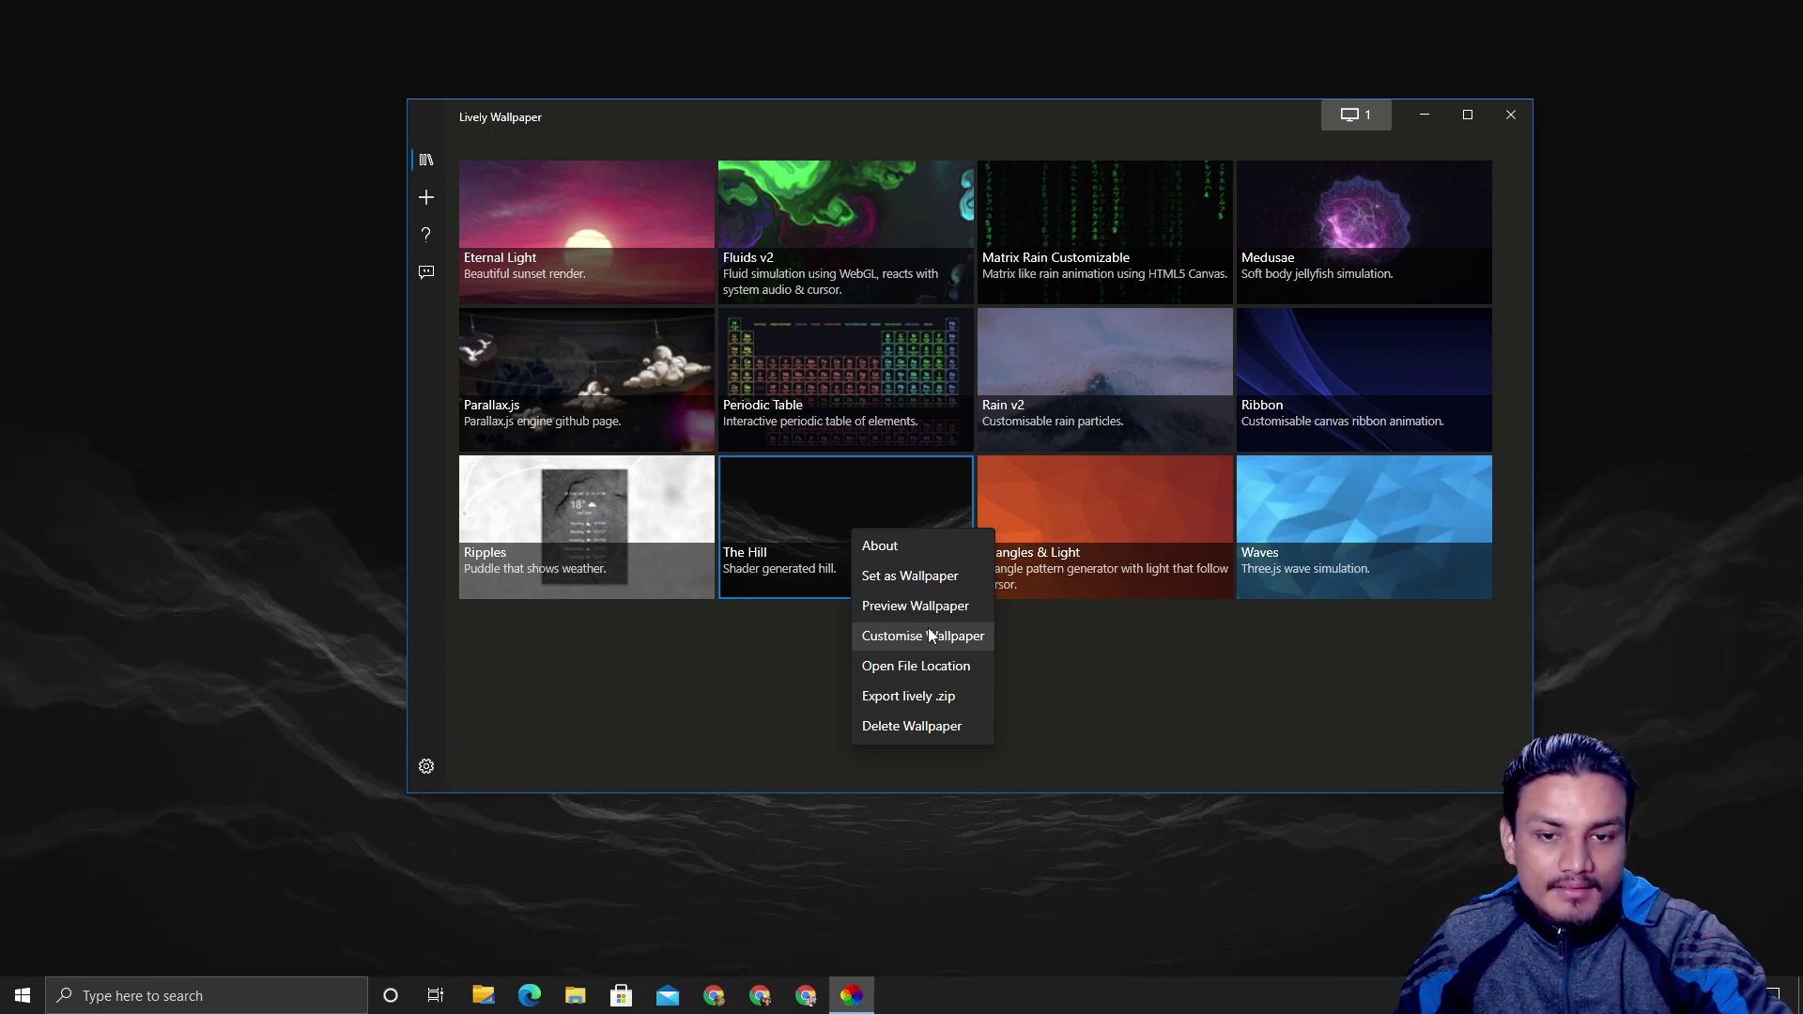
pyautogui.click(1412, 631)
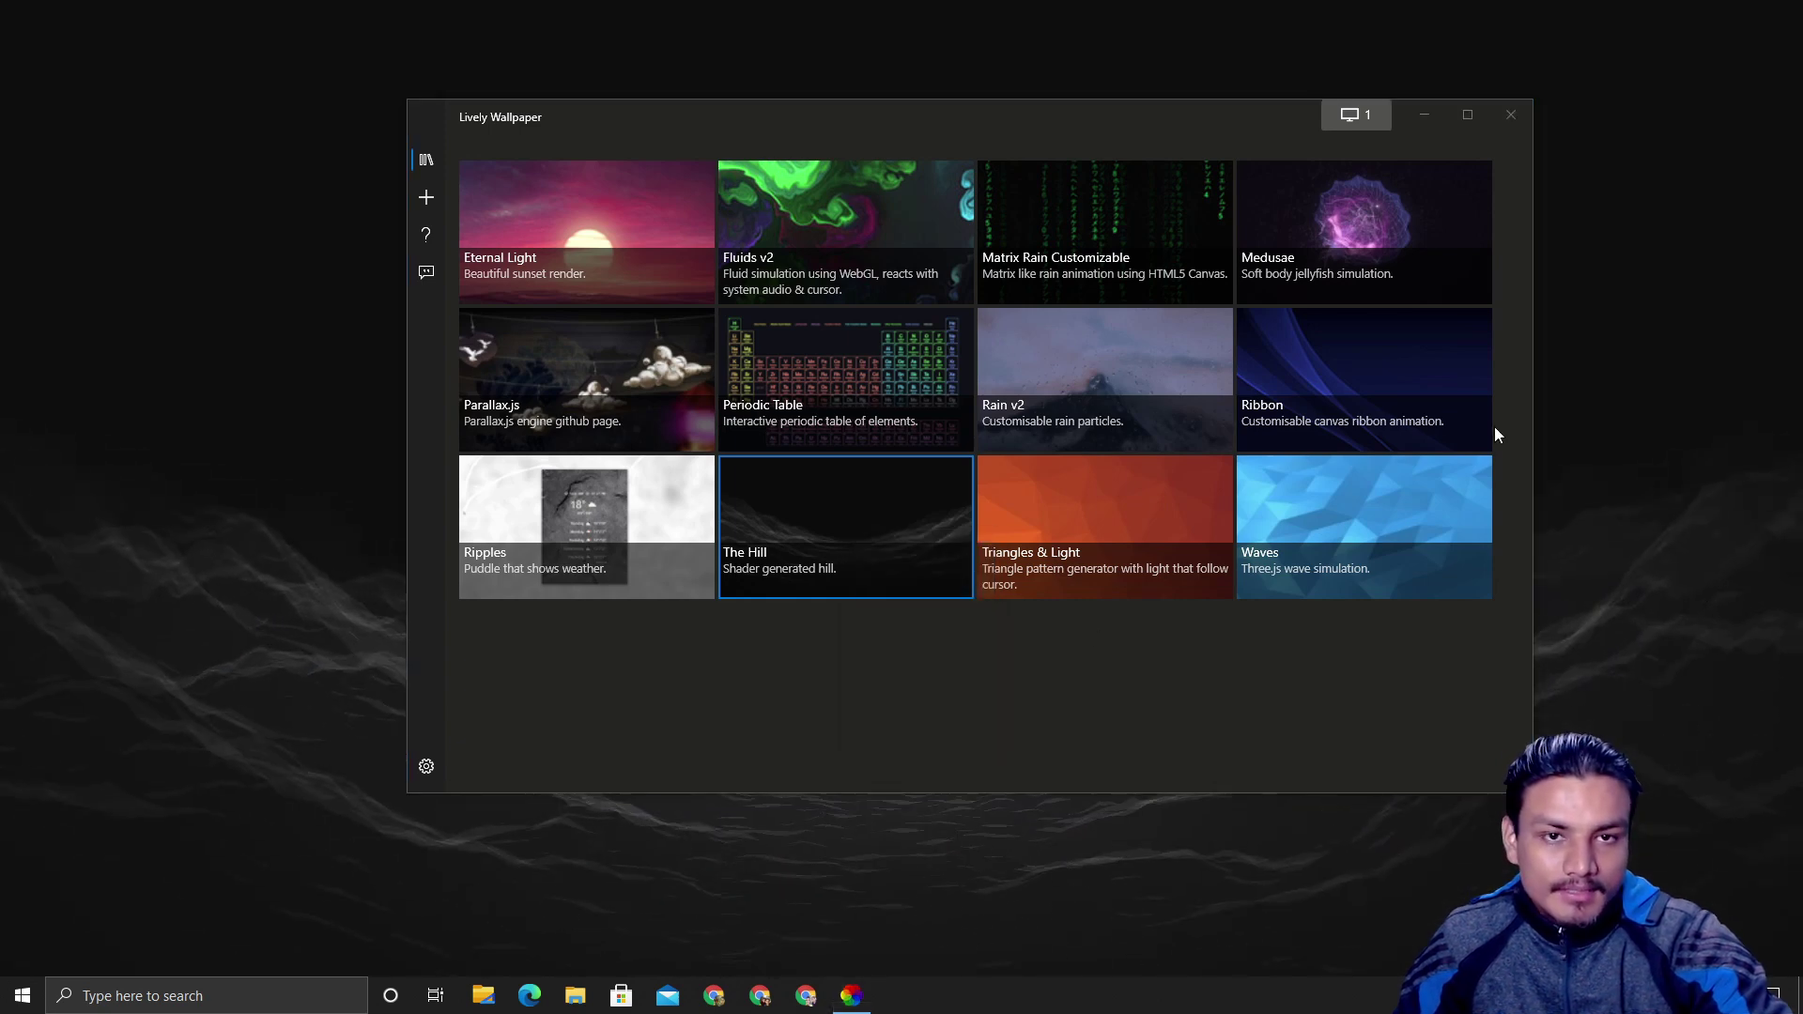
pyautogui.click(1424, 115)
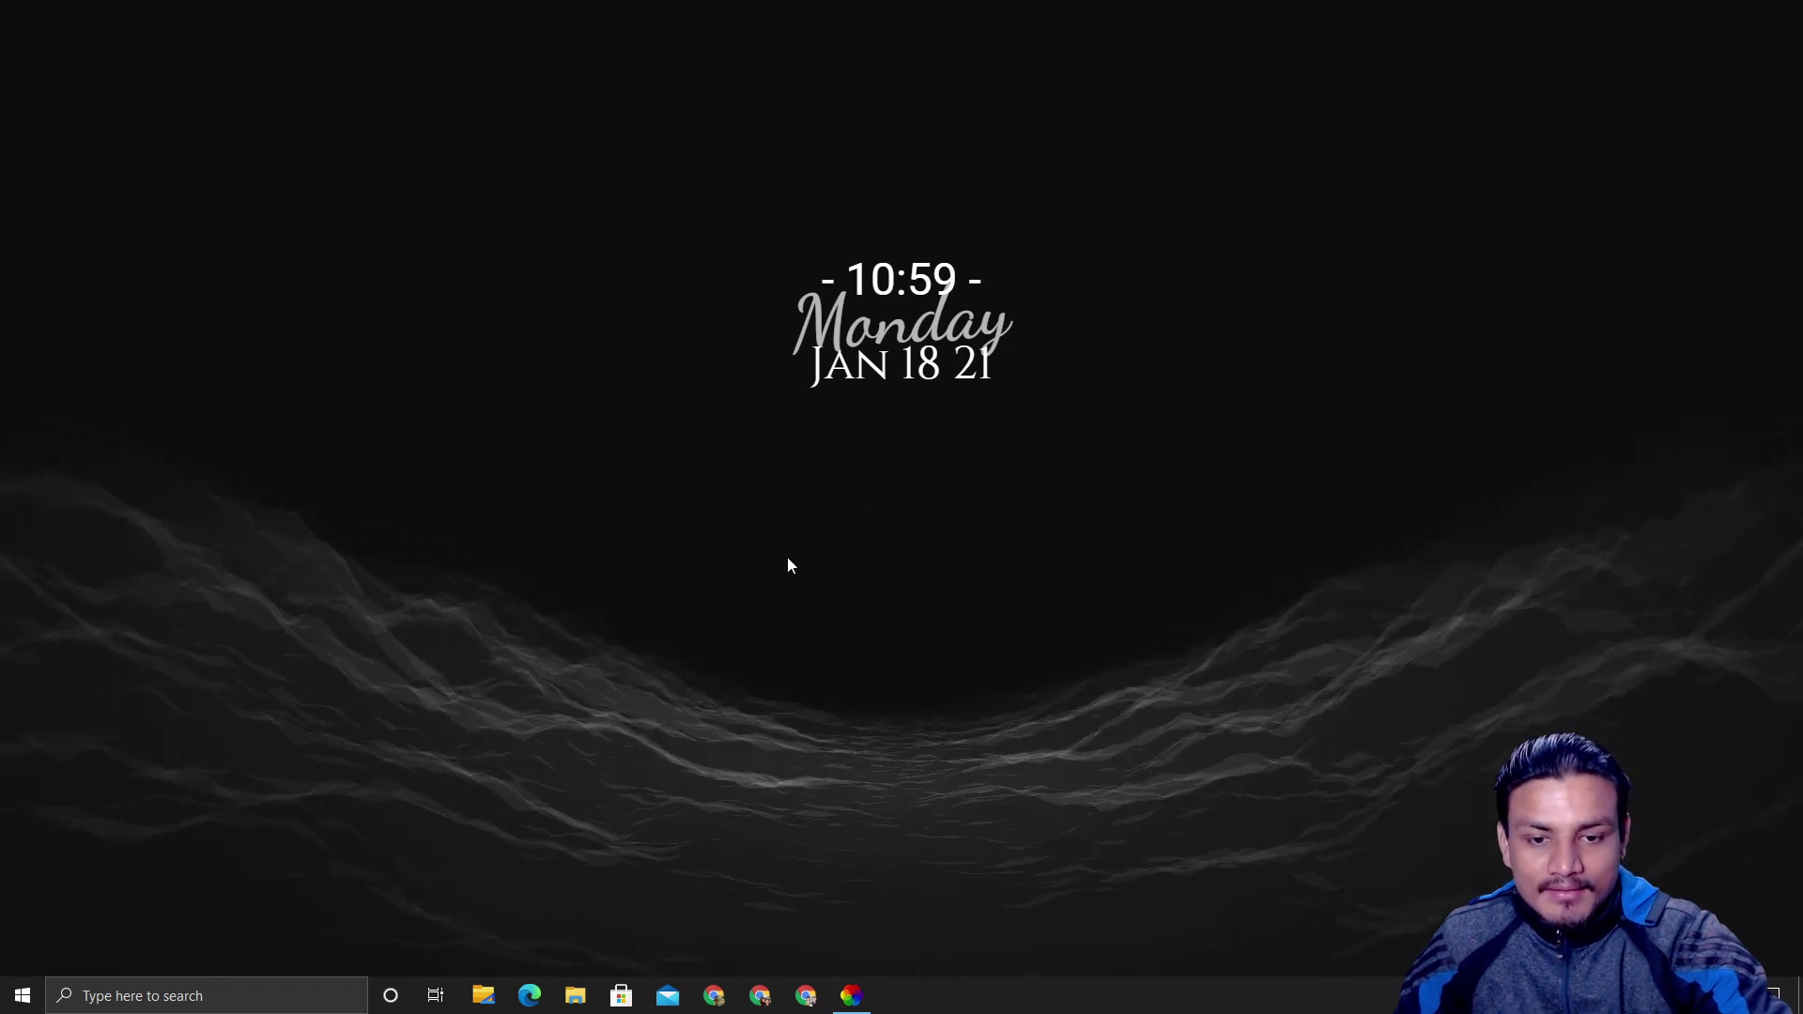
pyautogui.click(851, 996)
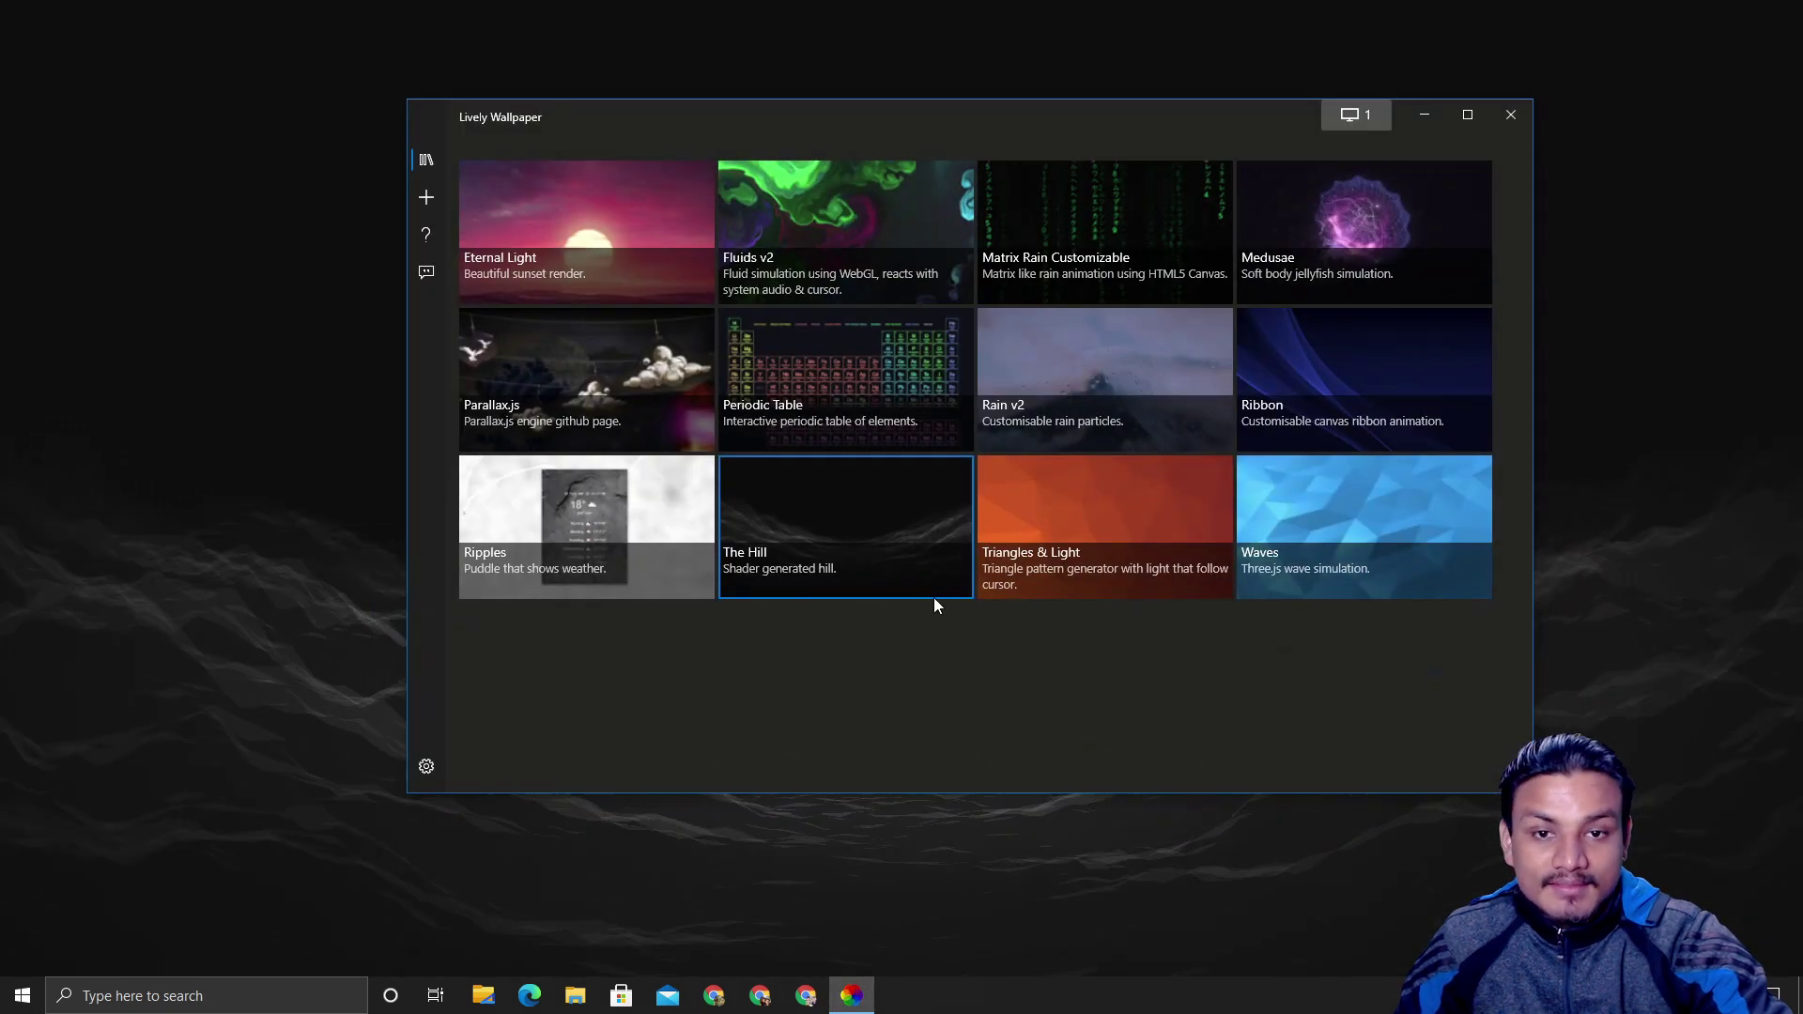
# Apply Rain v2 as the wallpaper and preview it on the desktop
pyautogui.click(1085, 371)
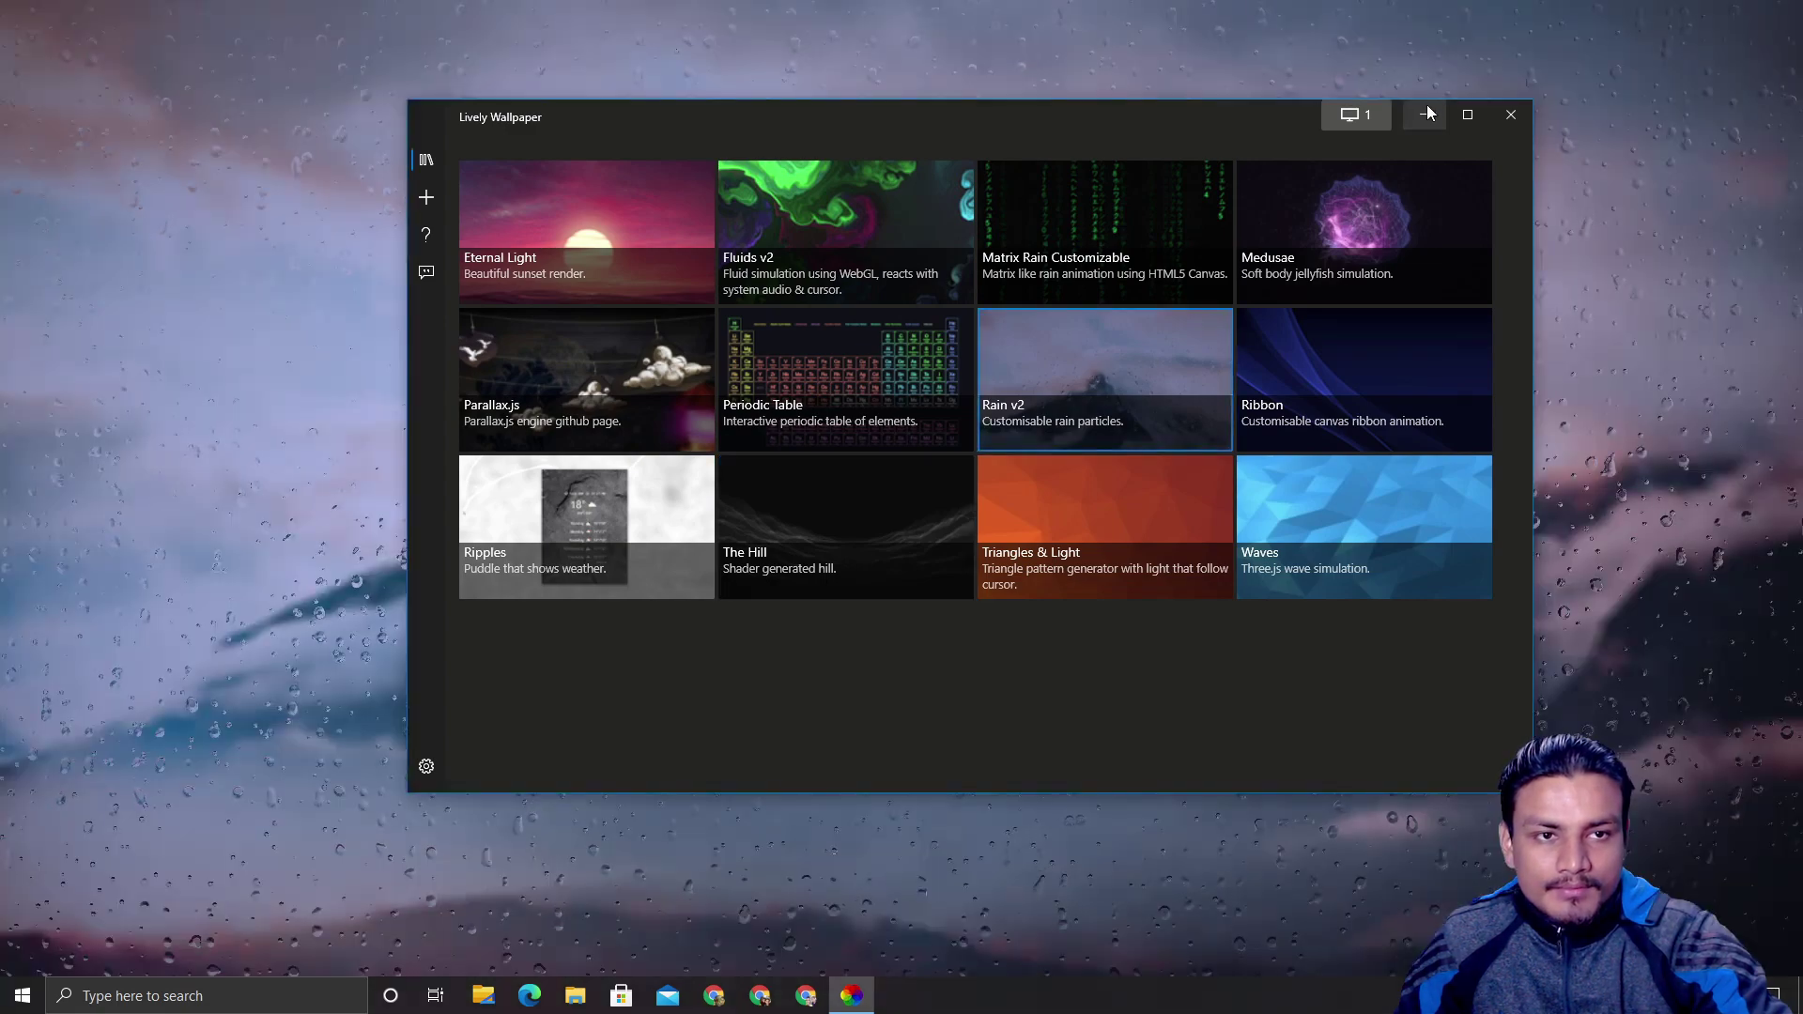
pyautogui.click(1425, 114)
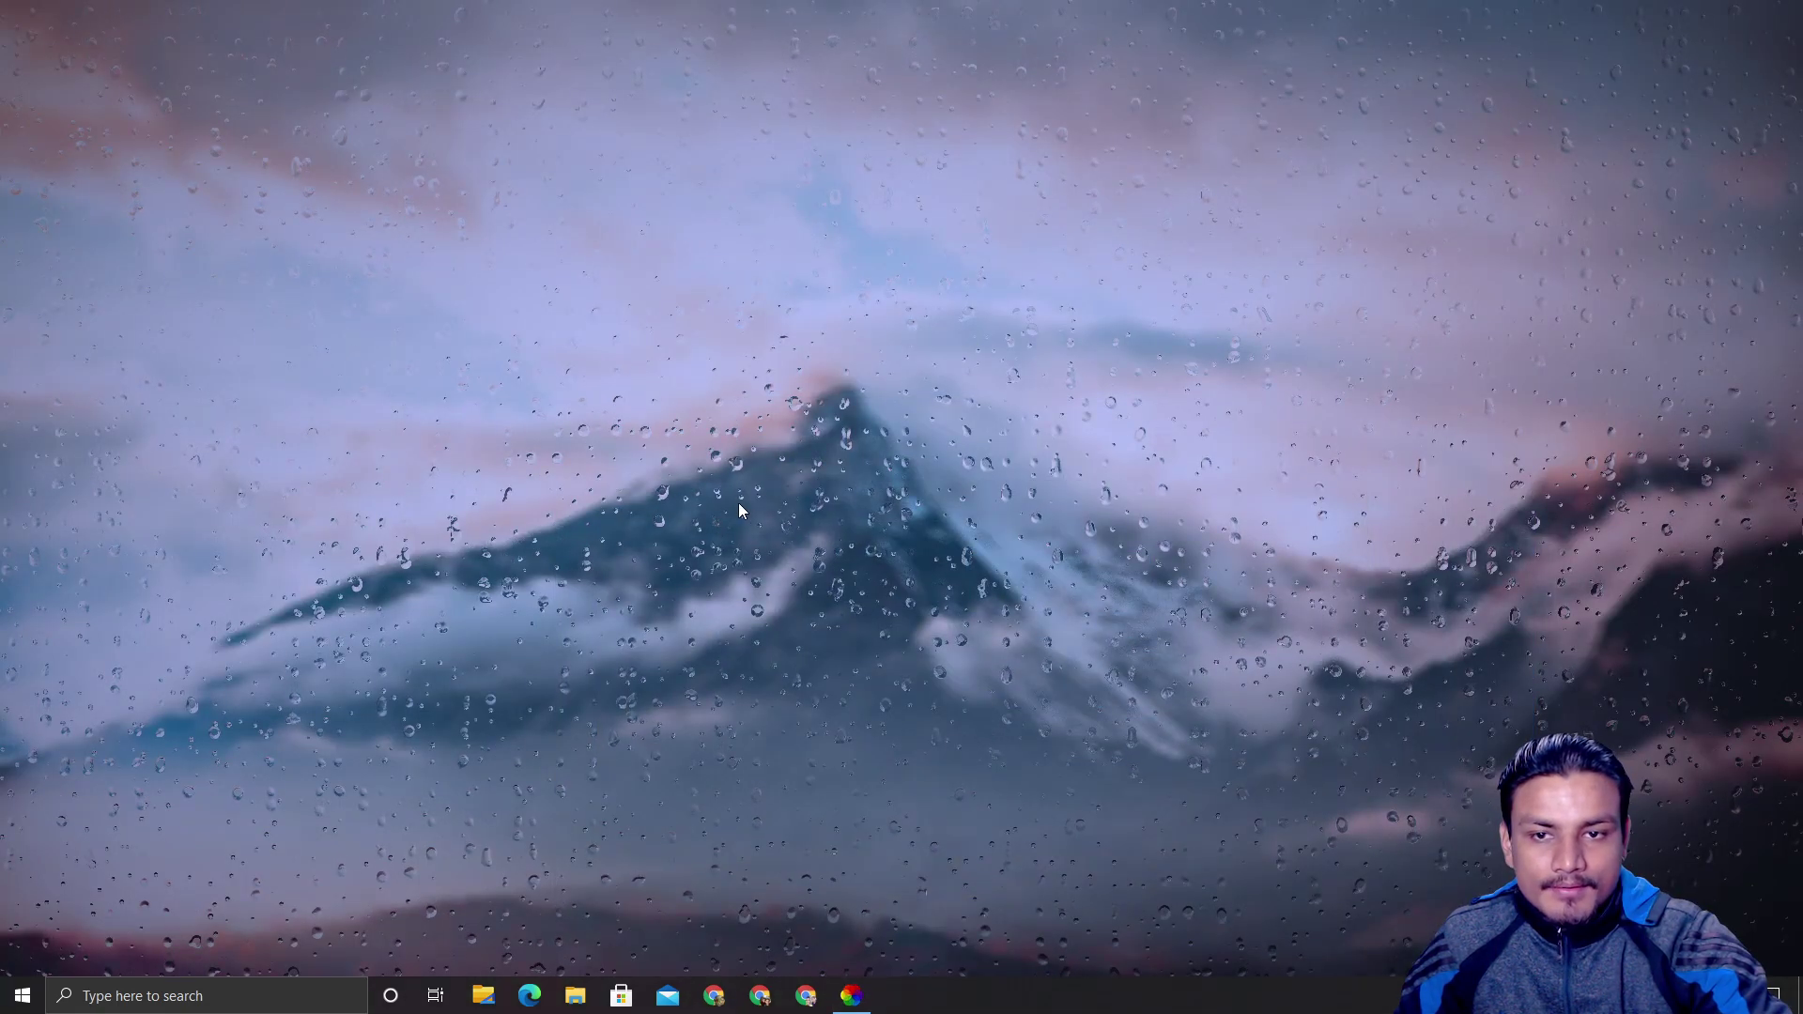
pyautogui.click(865, 1003)
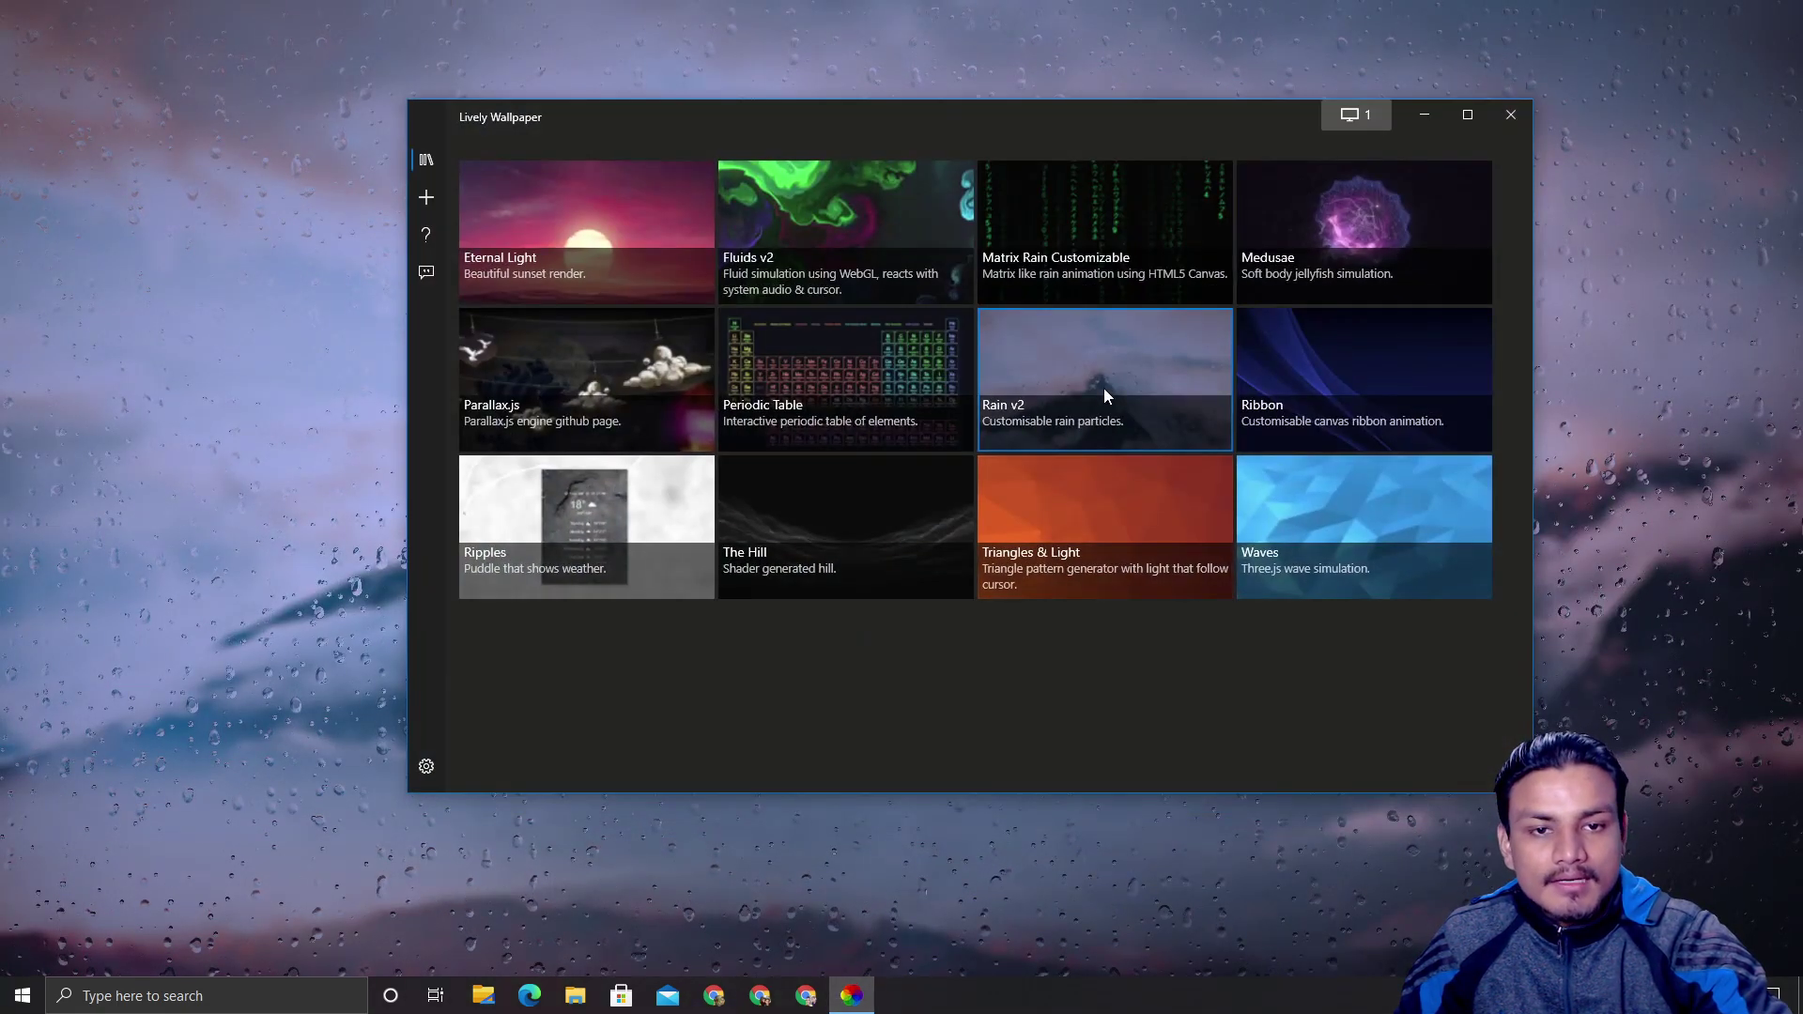
# Customise Rain v2 with a new rain overlay colour, trying the conifer forest and rainy city-lights backgrounds
pyautogui.rightClick(1102, 387)
pyautogui.click(1165, 497)
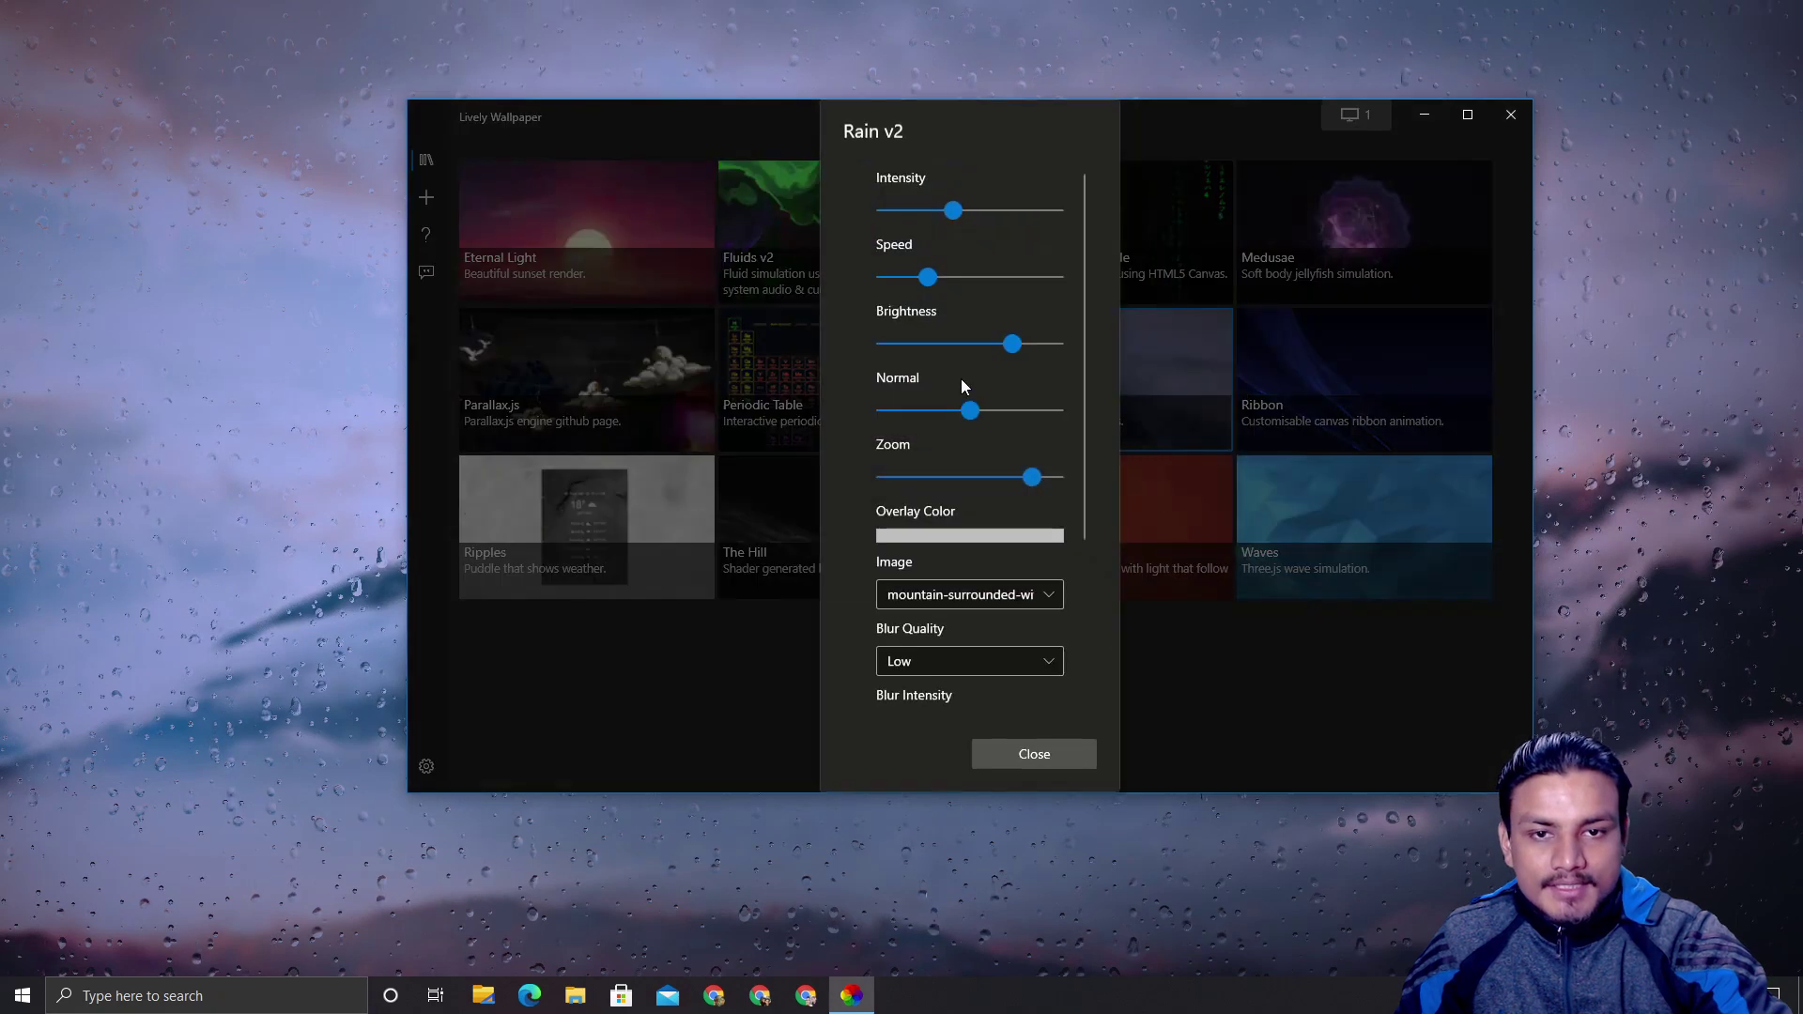
pyautogui.click(986, 536)
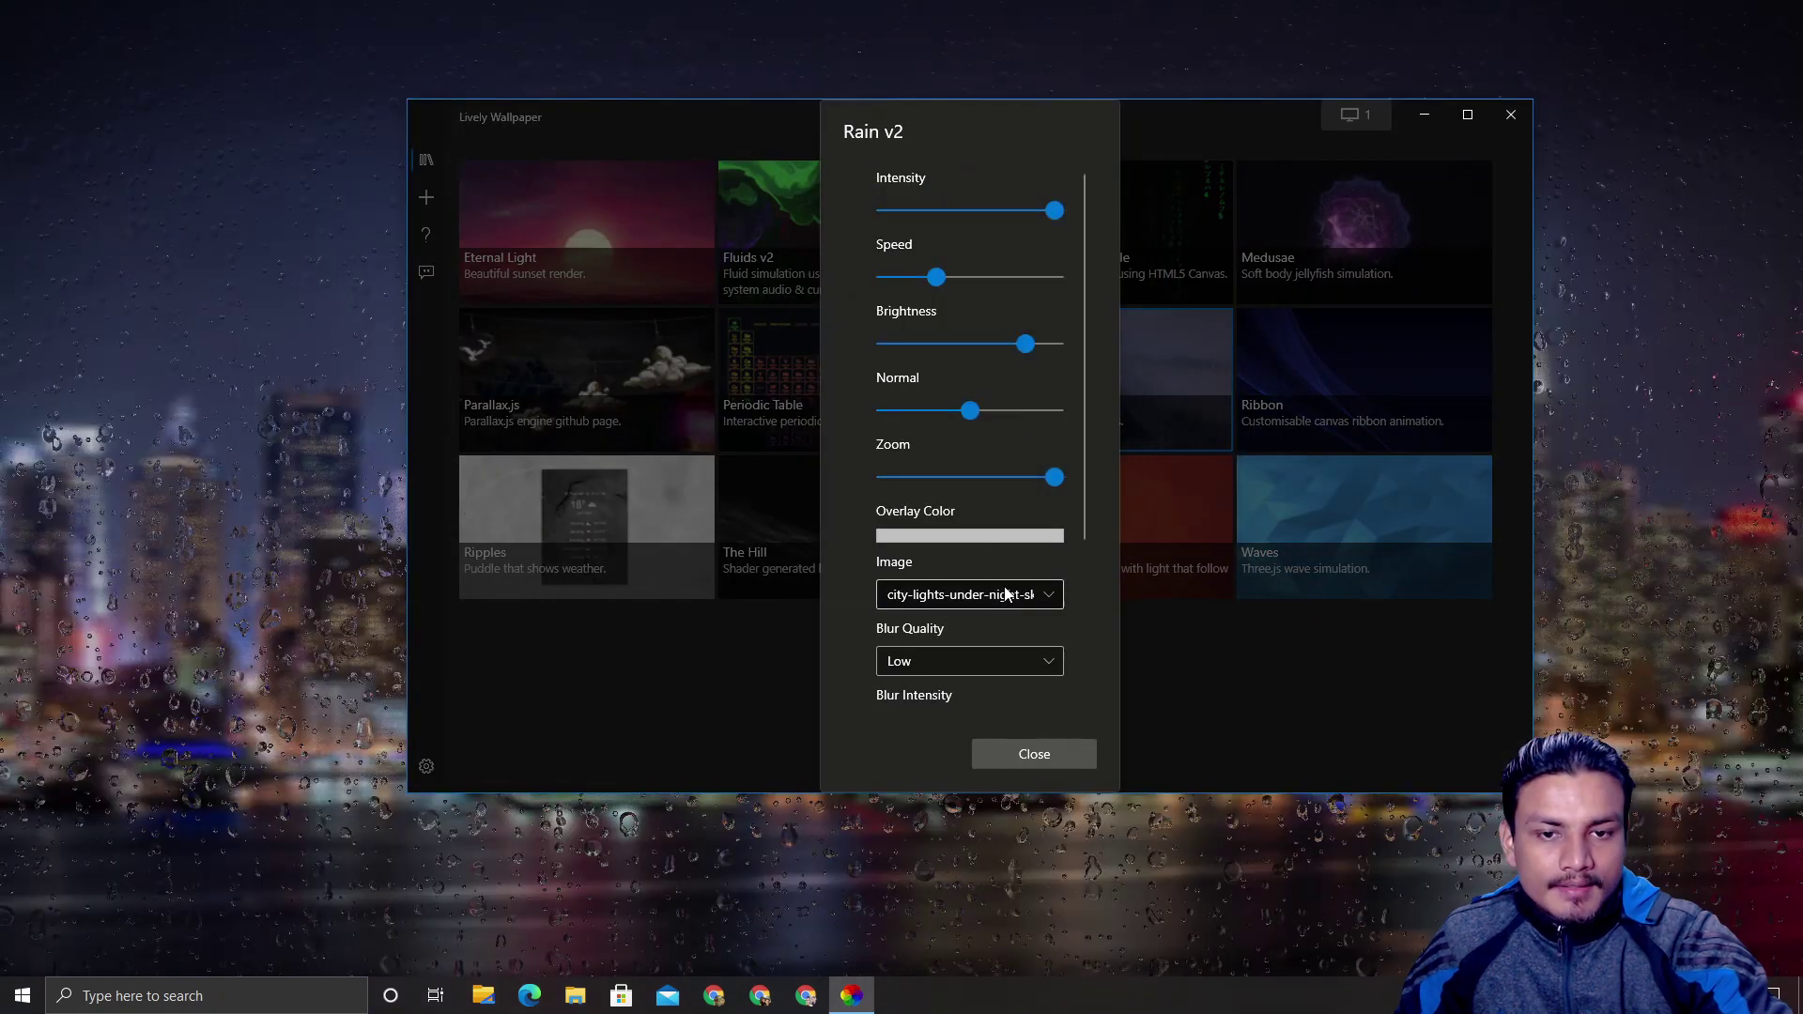
pyautogui.click(1005, 594)
pyautogui.click(984, 657)
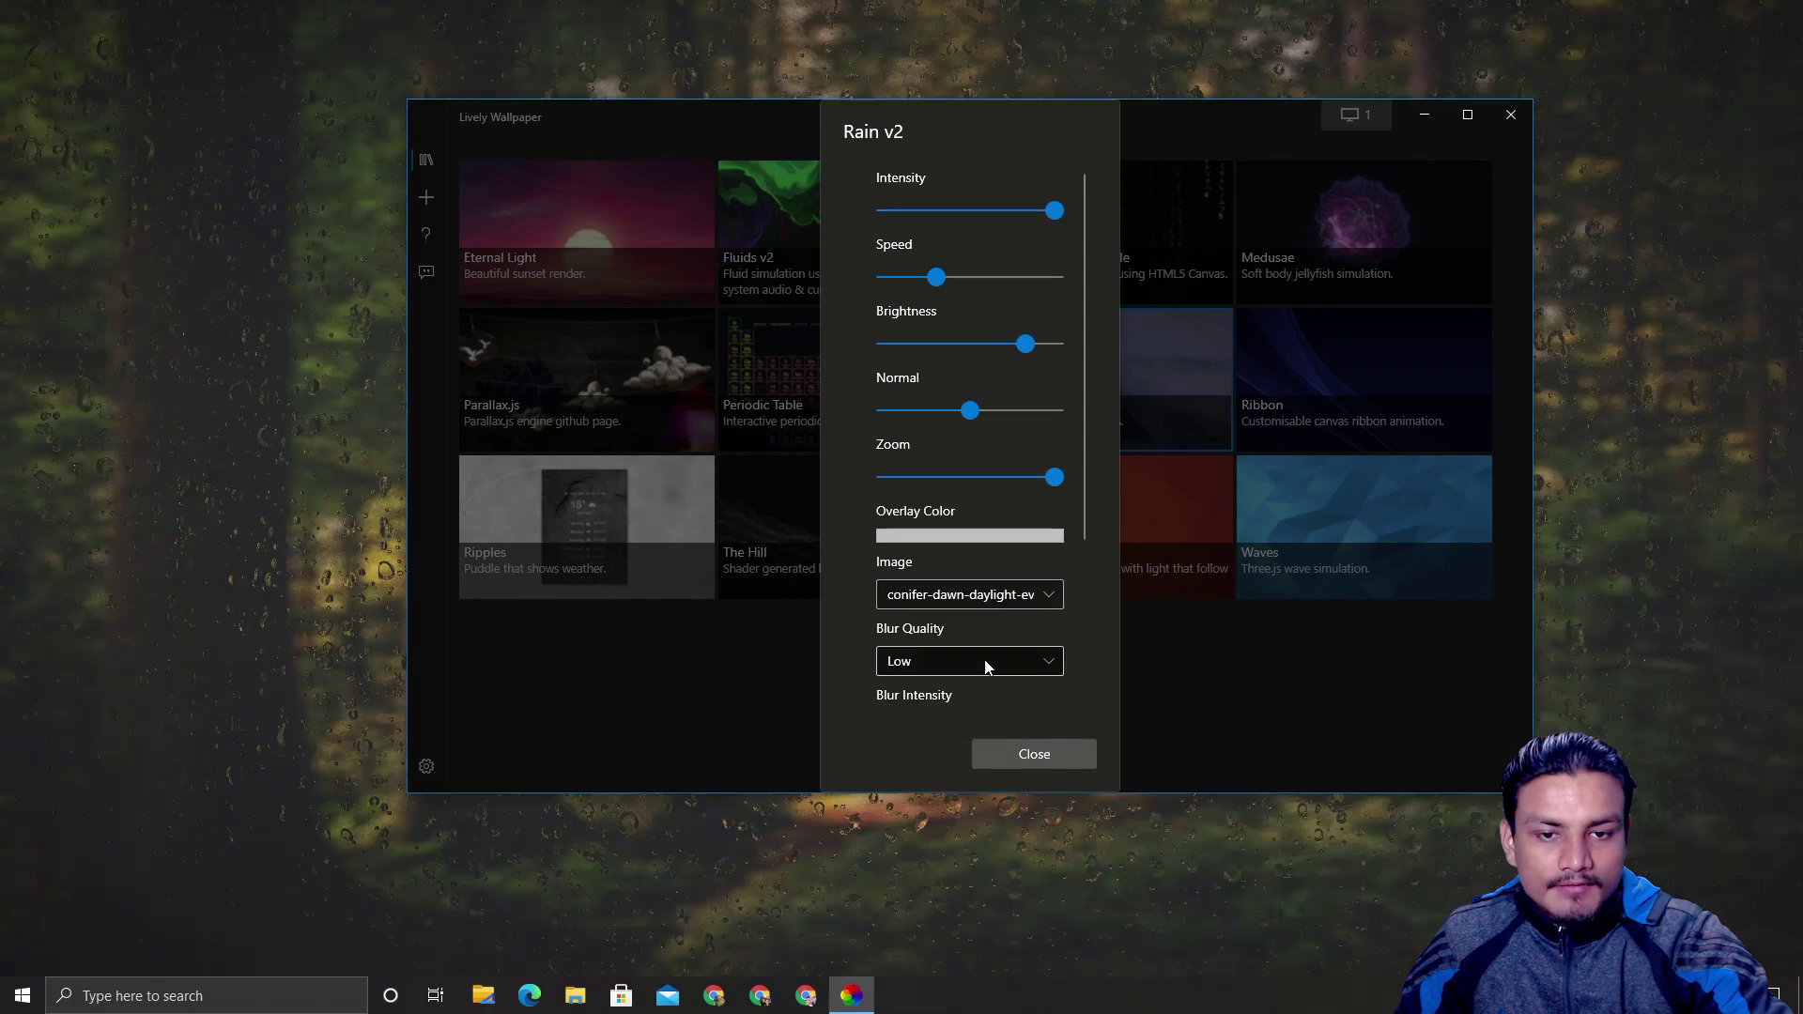
pyautogui.click(999, 599)
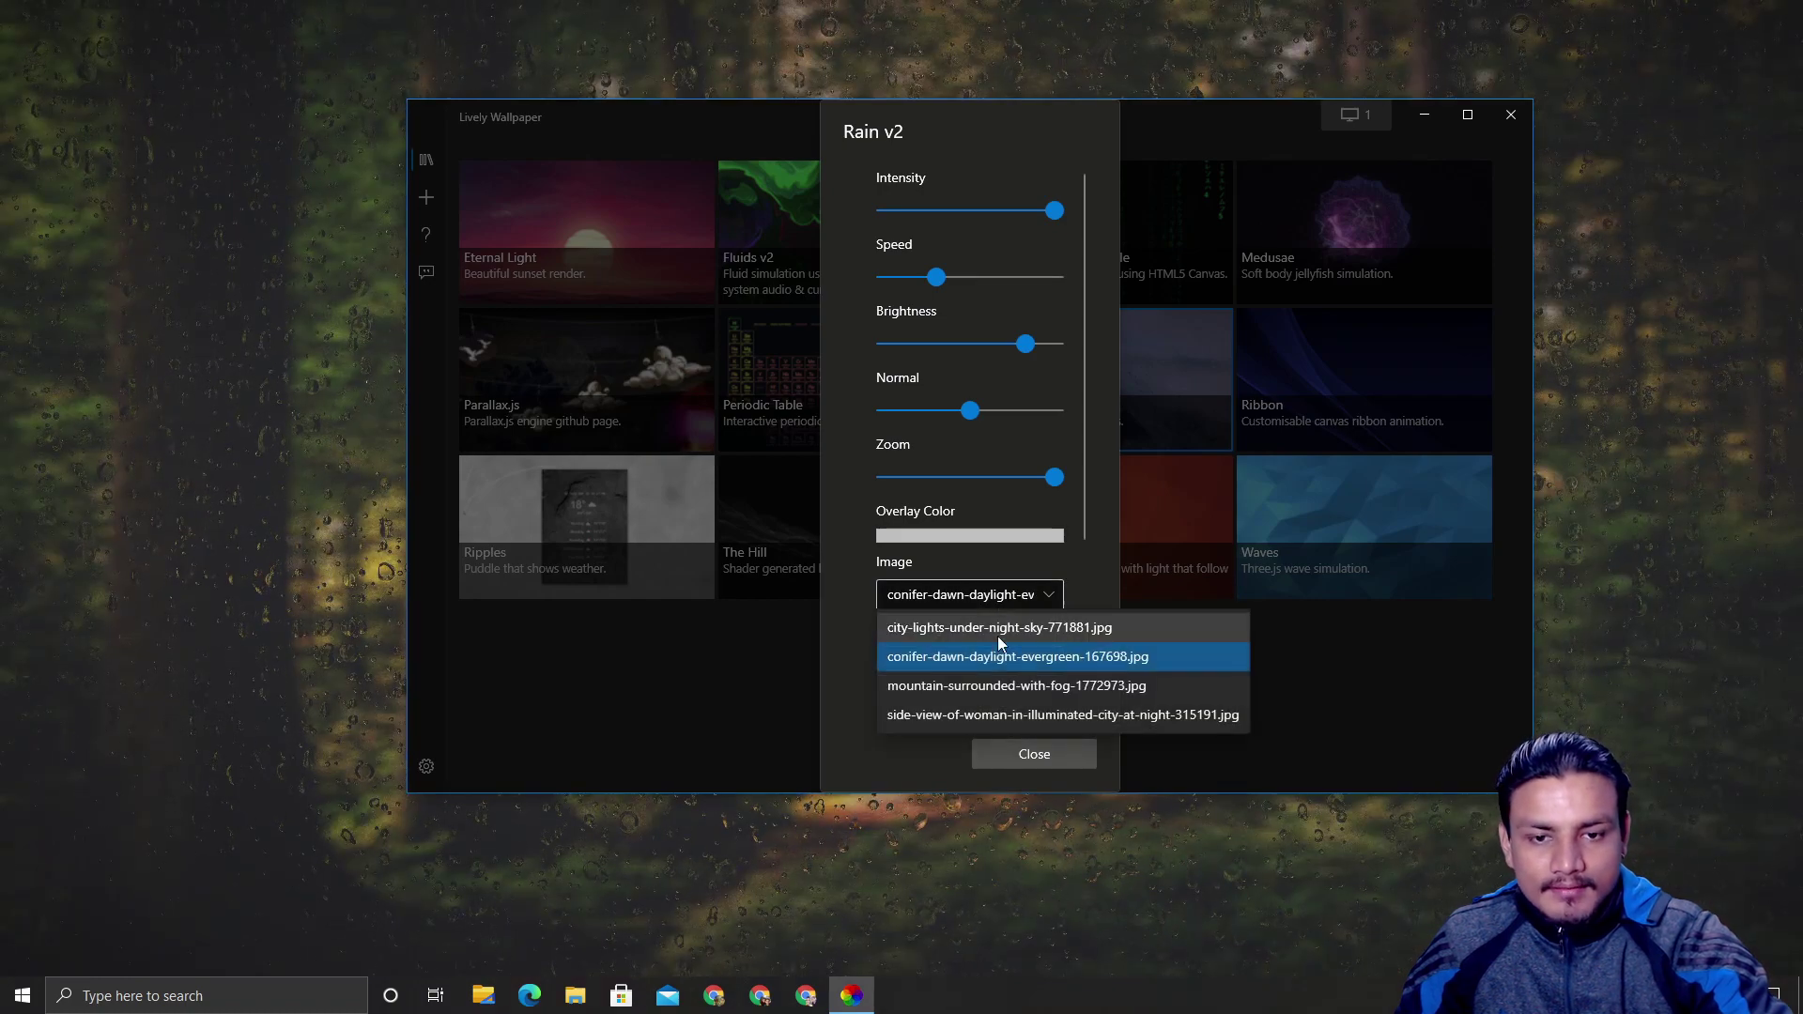
pyautogui.click(973, 714)
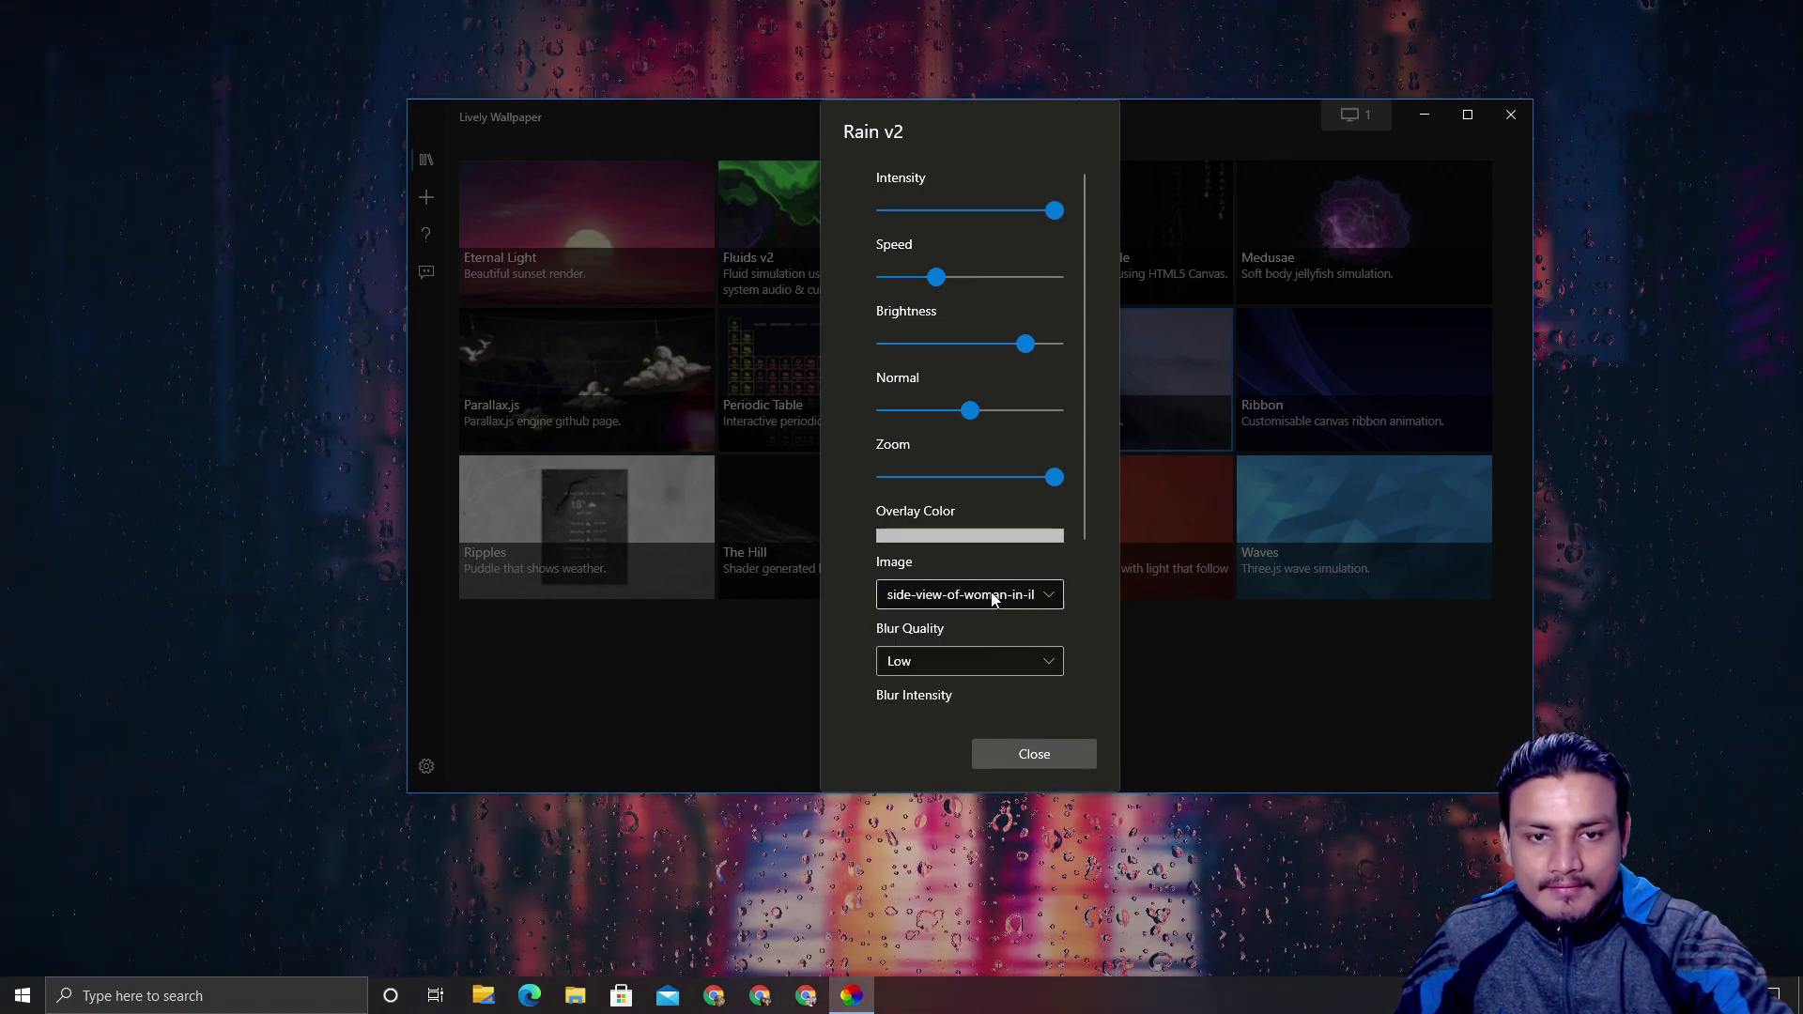
# Try the foggy mountain background for Rain v2, then switch the wallpaper to Fluids v2
pyautogui.click(997, 597)
pyautogui.click(942, 676)
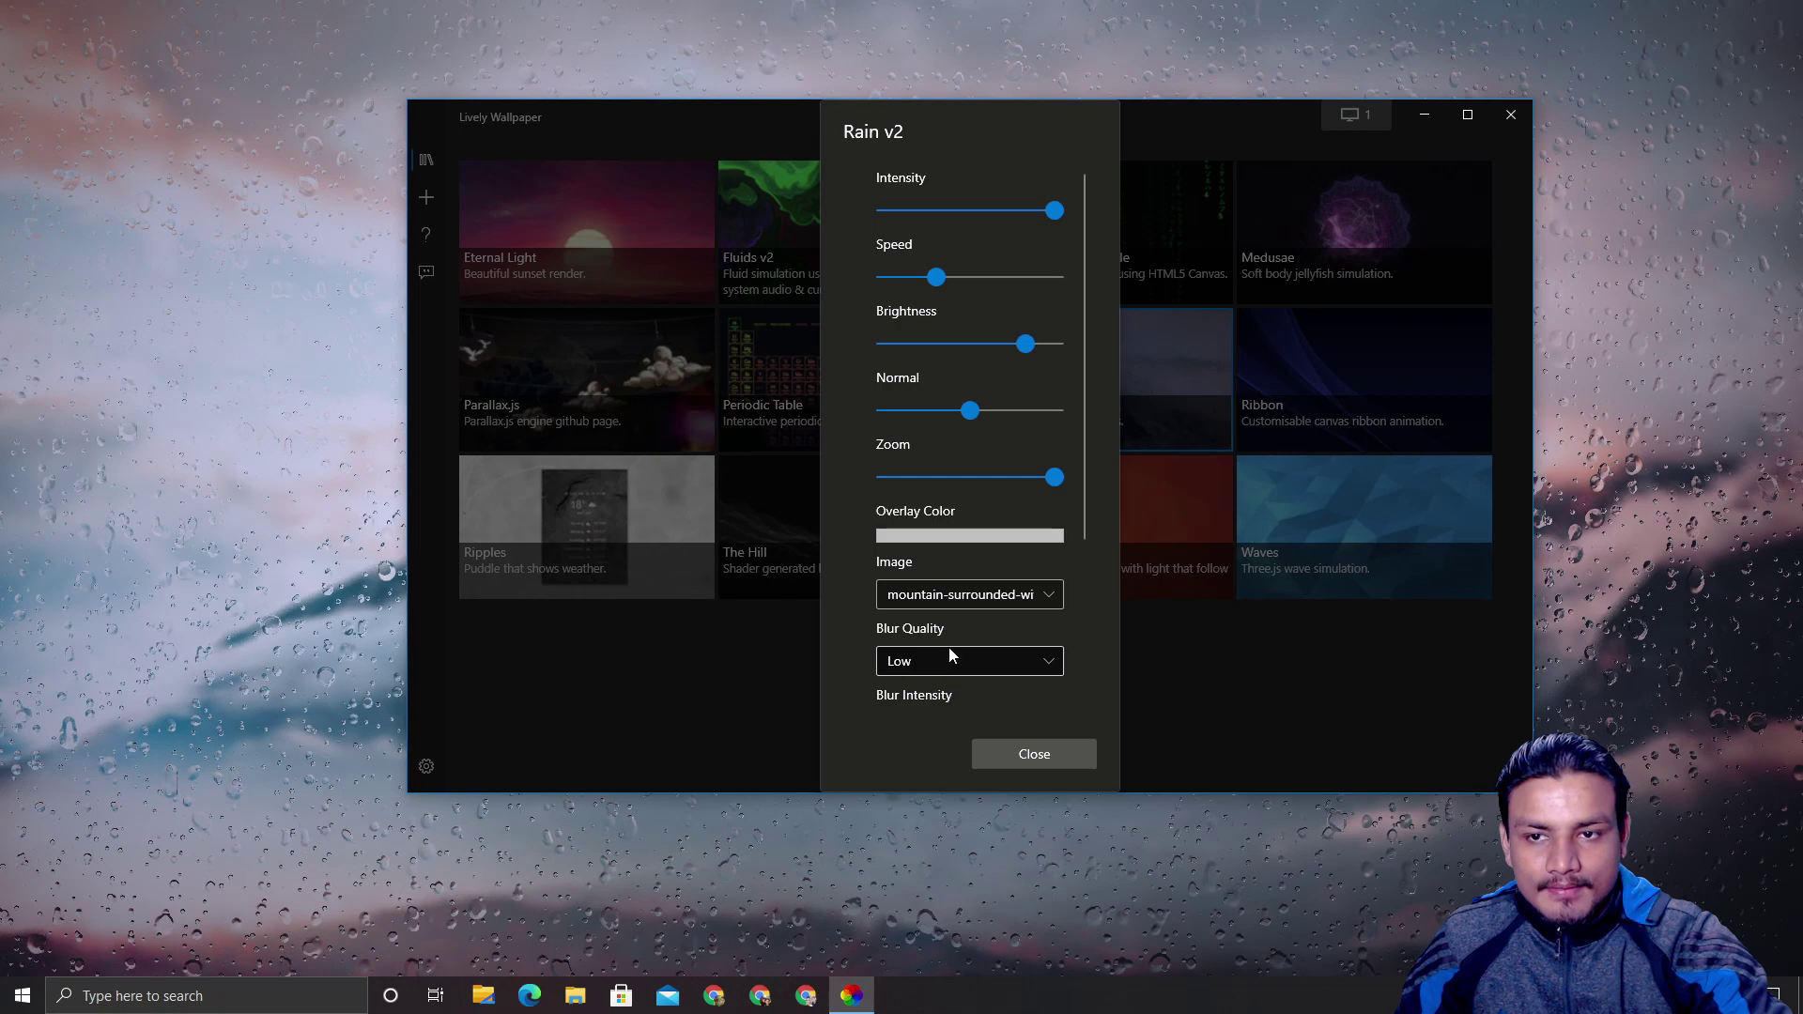
pyautogui.click(975, 597)
pyautogui.click(841, 227)
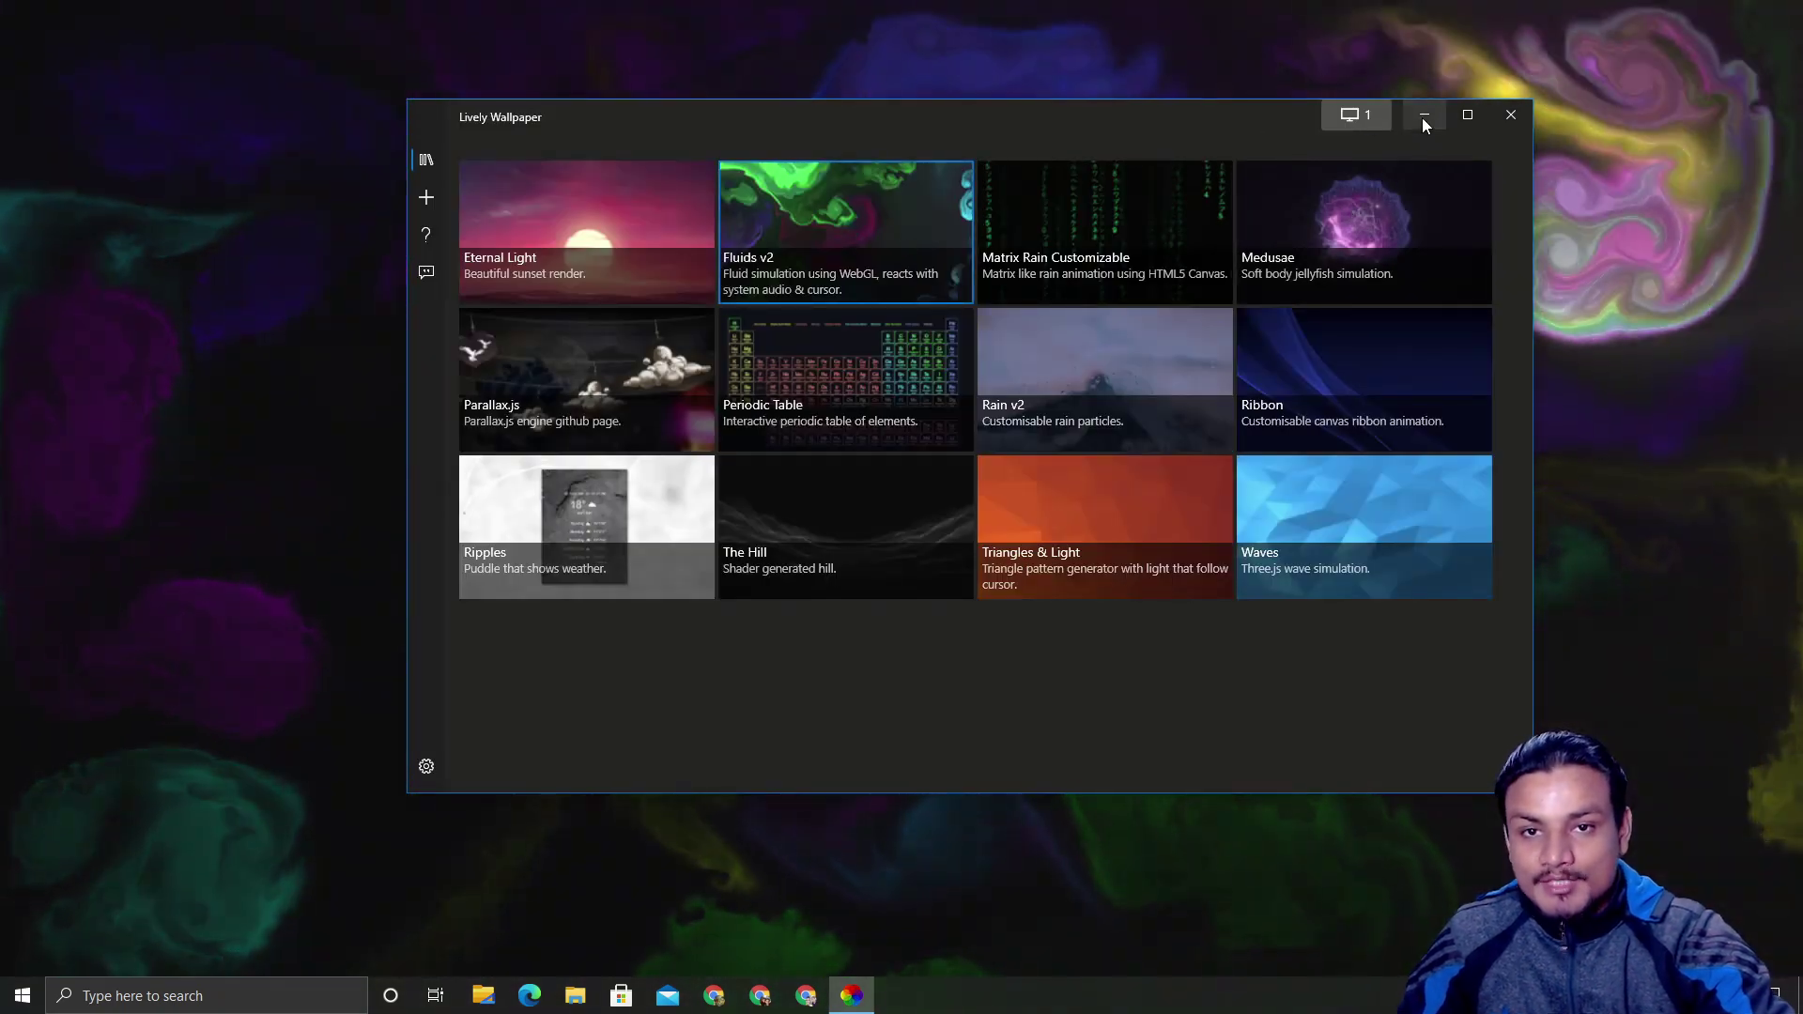
pyautogui.click(1423, 114)
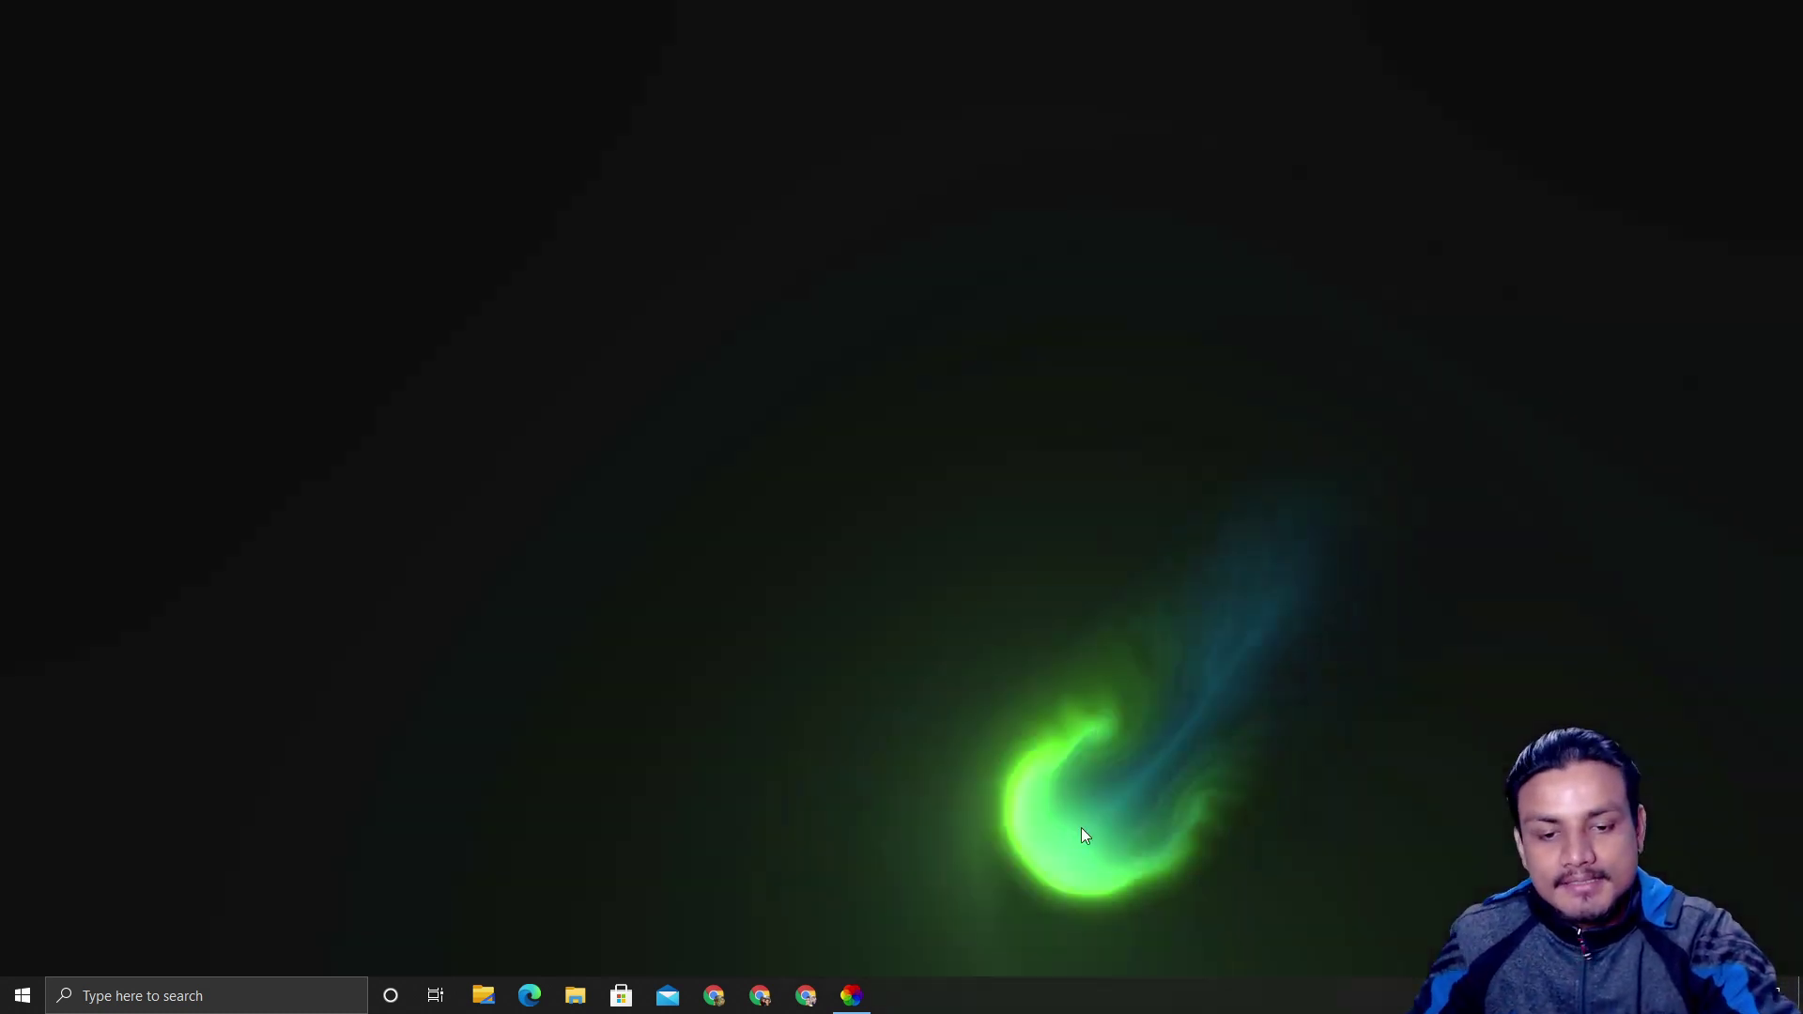
pyautogui.click(850, 994)
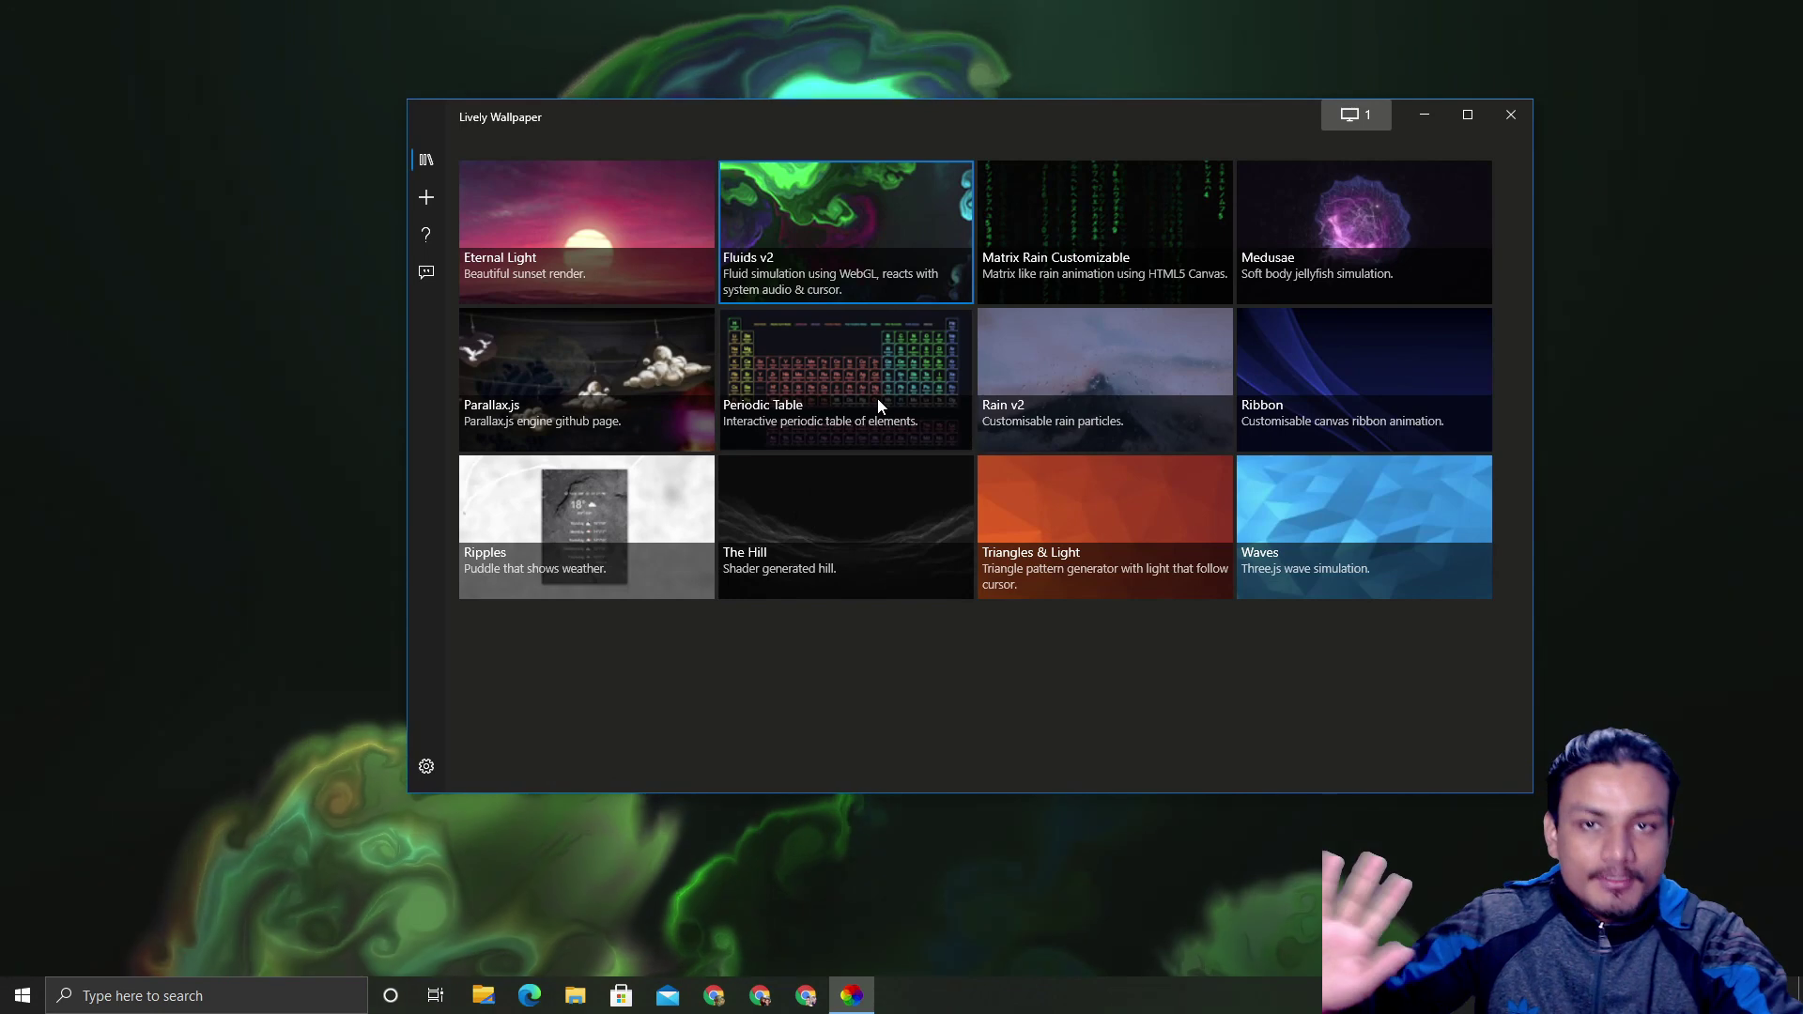